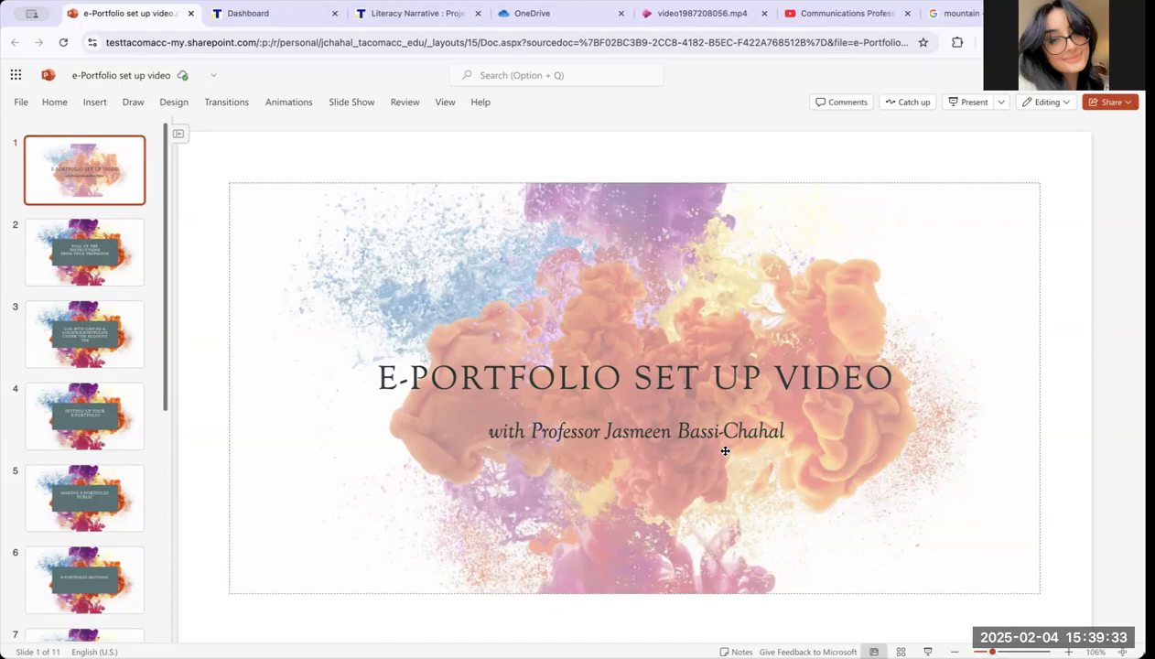
Step: Advance the deck to slide 3 on locating ePortfolios, then bring up the Canvas Dashboard
{"action": "left_click", "coordinate": [129, 271]}
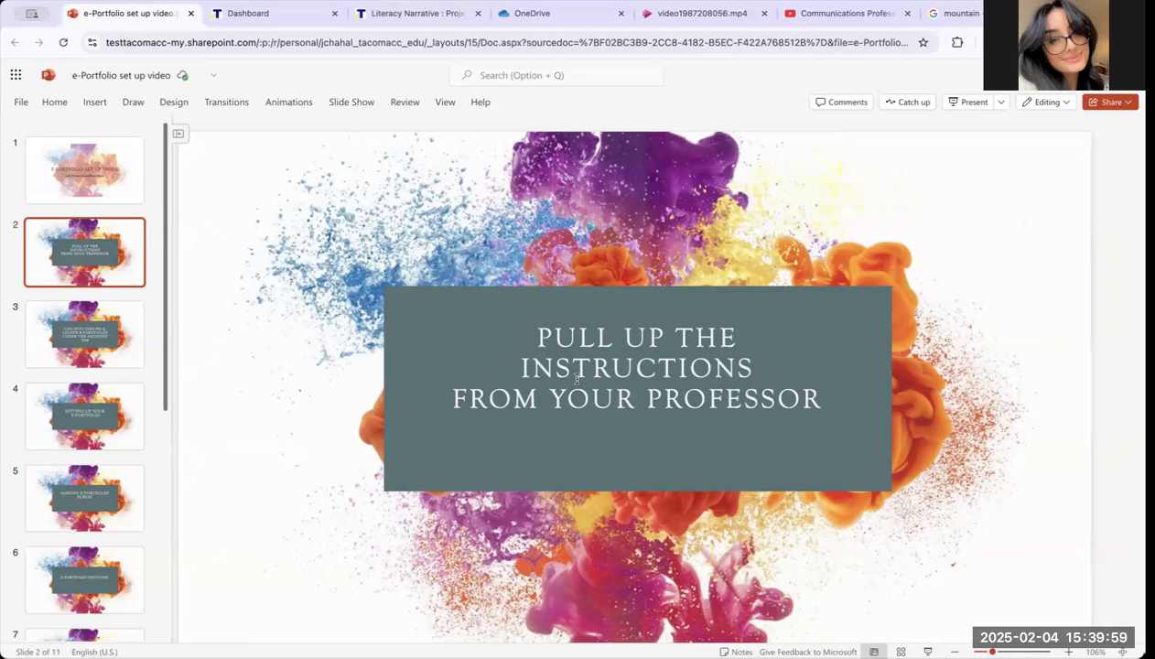
{"action": "left_click", "coordinate": [127, 338]}
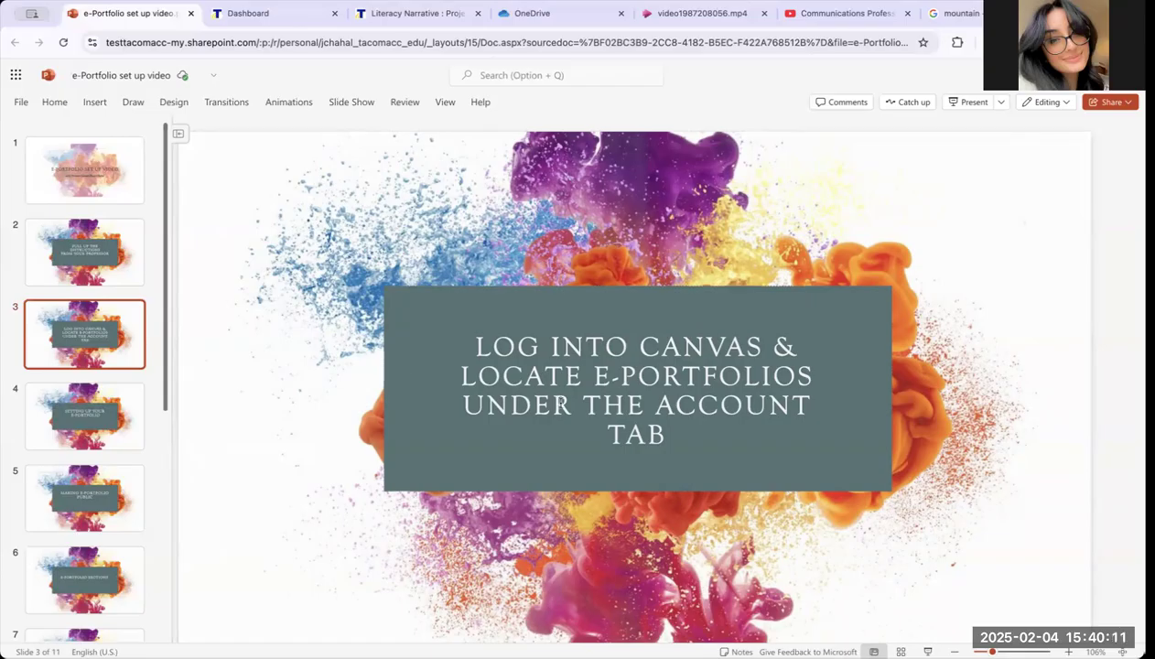
{"action": "left_click", "coordinate": [253, 15]}
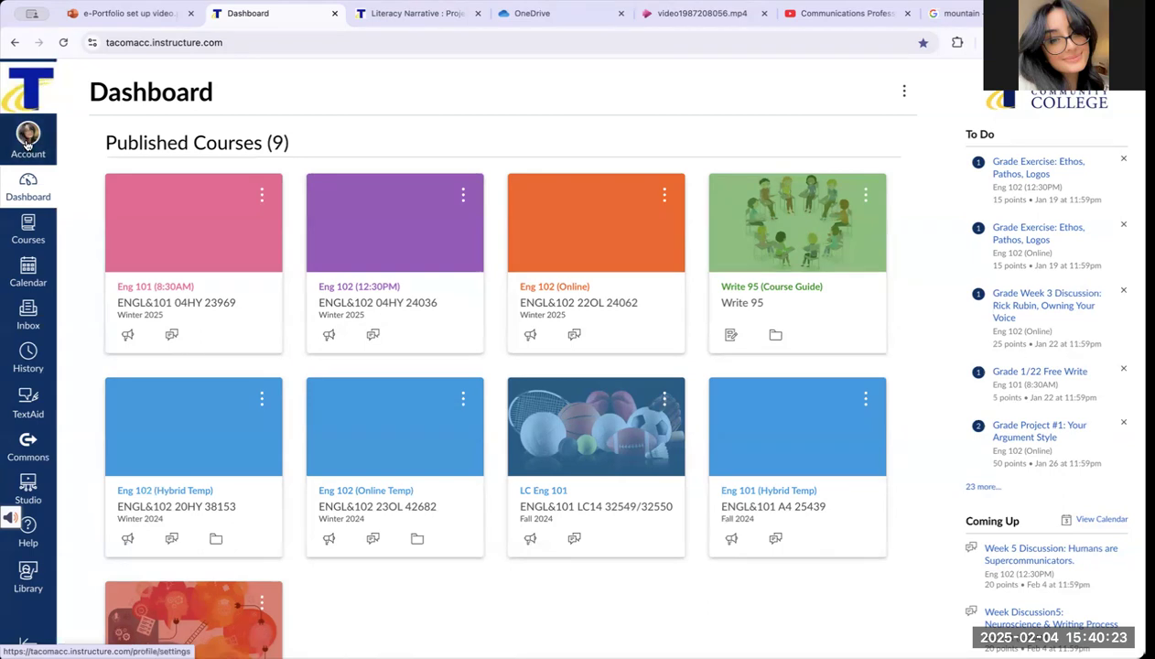
Step: Open the My ePortfolios list from the Account menu, then return to the slide deck
{"action": "left_click", "coordinate": [27, 142]}
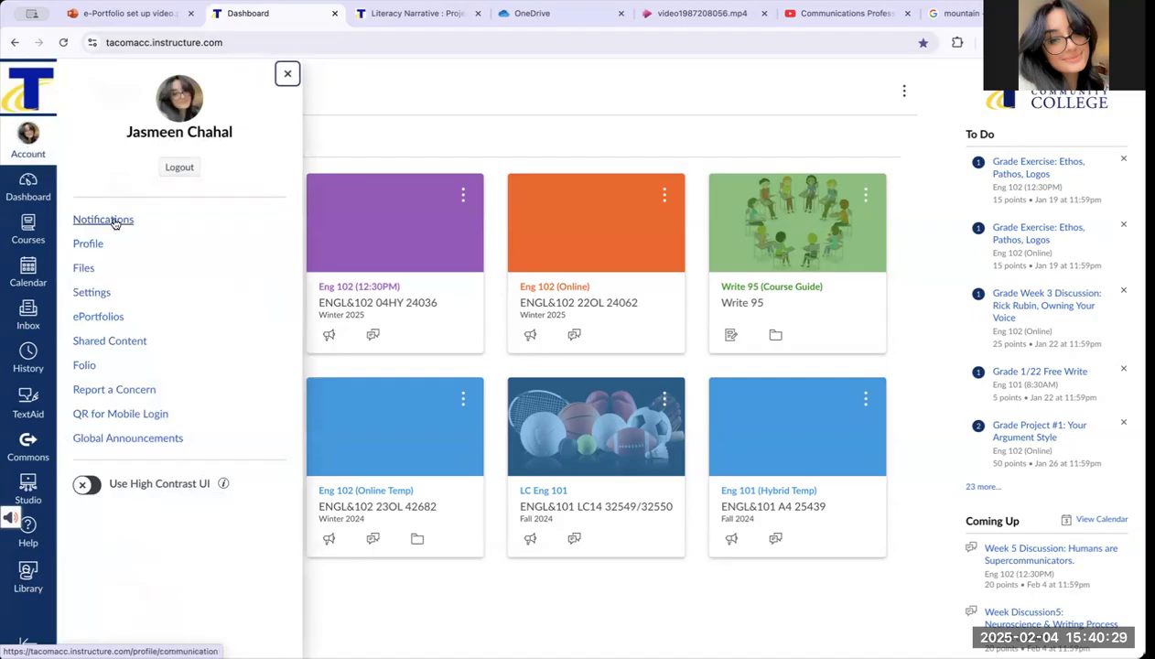
{"action": "left_click", "coordinate": [287, 74]}
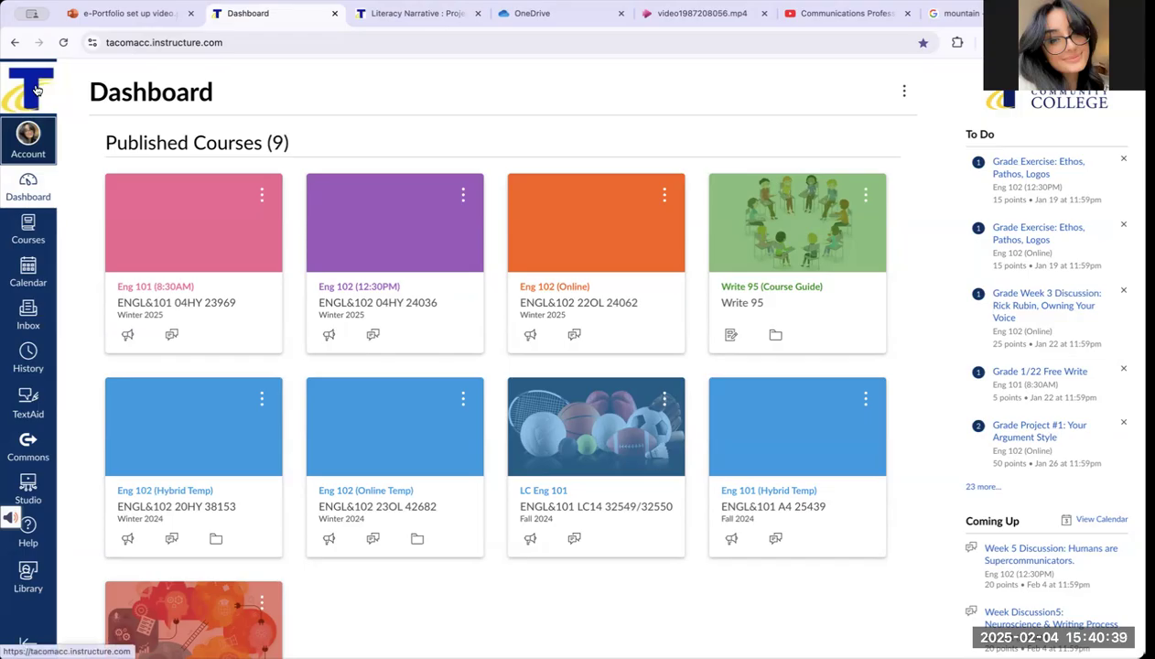
{"action": "left_click", "coordinate": [32, 146]}
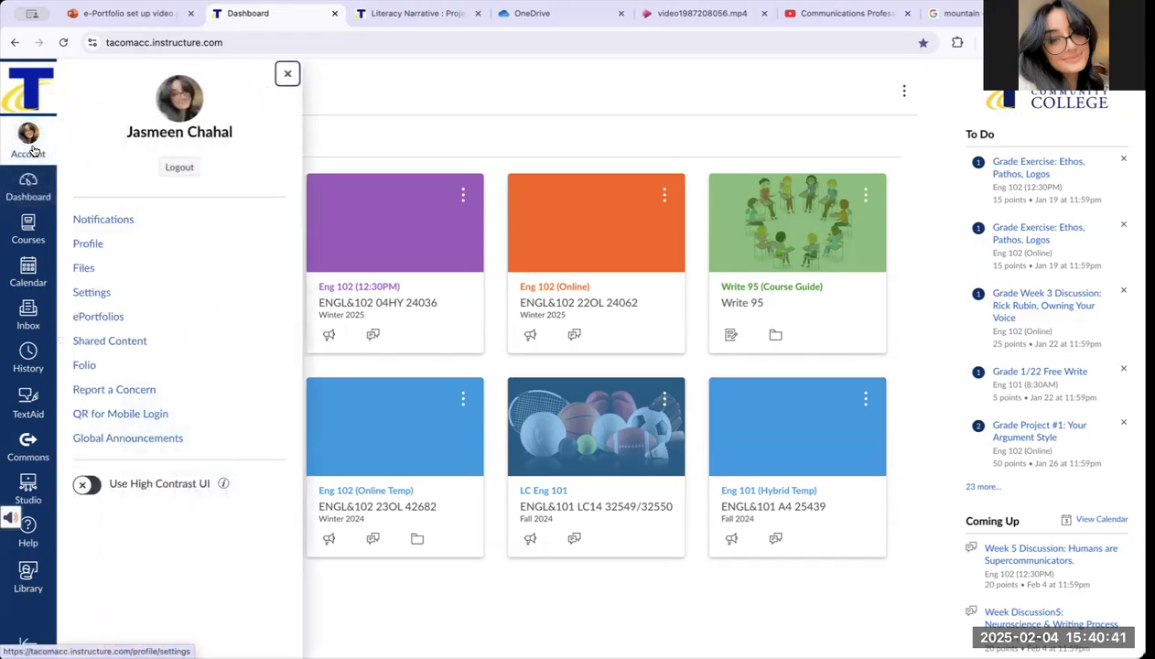
{"action": "left_click", "coordinate": [101, 318]}
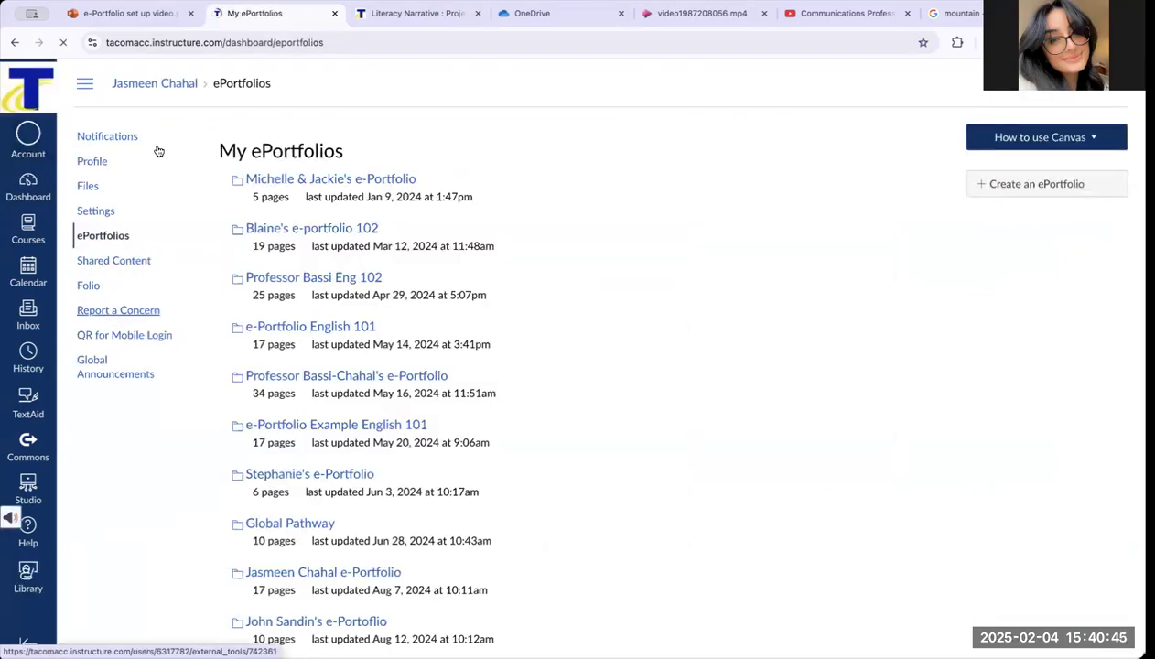
{"action": "left_click", "coordinate": [151, 14]}
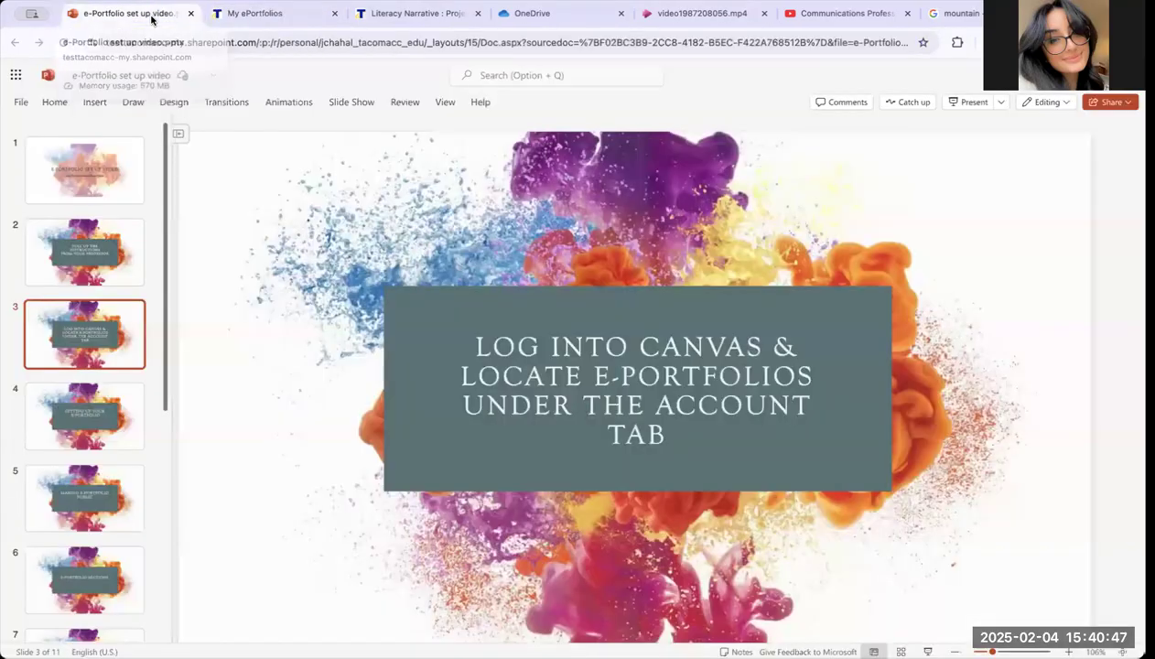
Step: Show slide 4, 'Setting Up Your E-Portfolio', then return to the Canvas ePortfolios list
{"action": "left_click", "coordinate": [117, 406]}
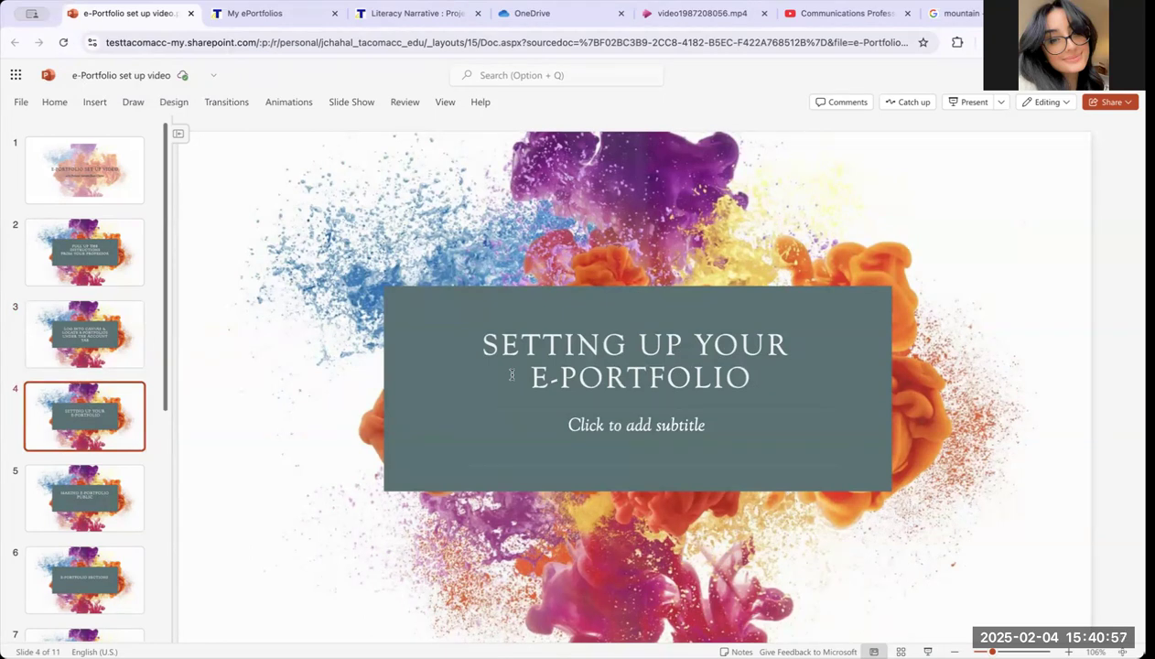
{"action": "left_click", "coordinate": [252, 17]}
{"action": "scroll", "coordinate": [717, 387], "scroll_direction": "down", "scroll_amount": 2}
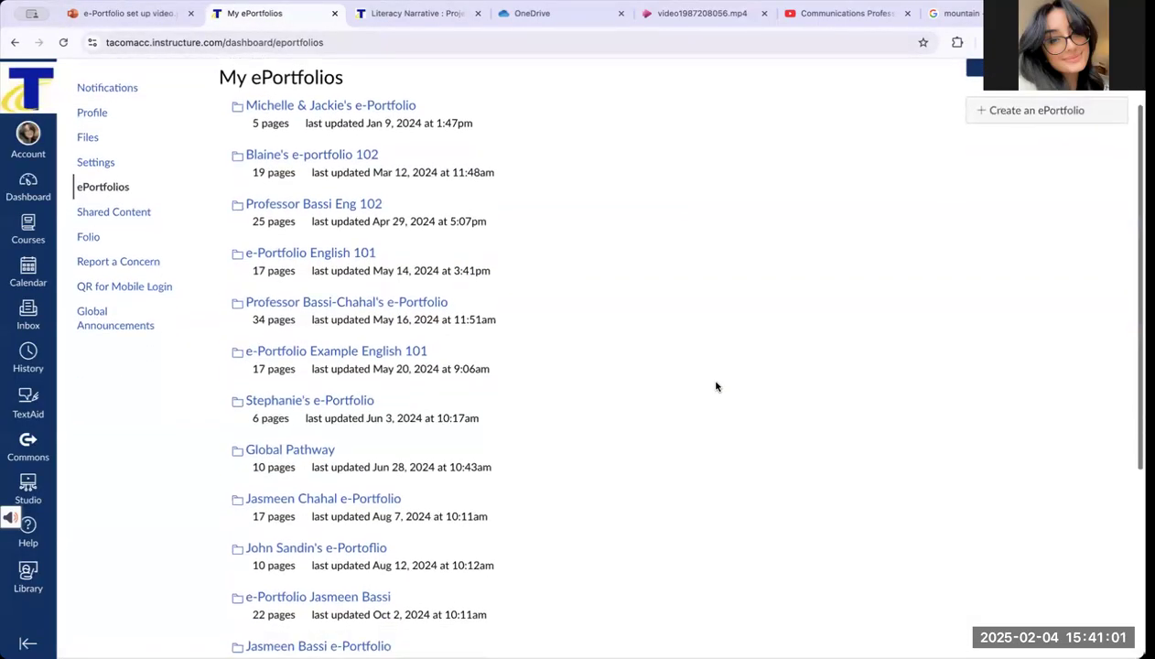
{"action": "scroll", "coordinate": [717, 387], "scroll_direction": "up", "scroll_amount": 2}
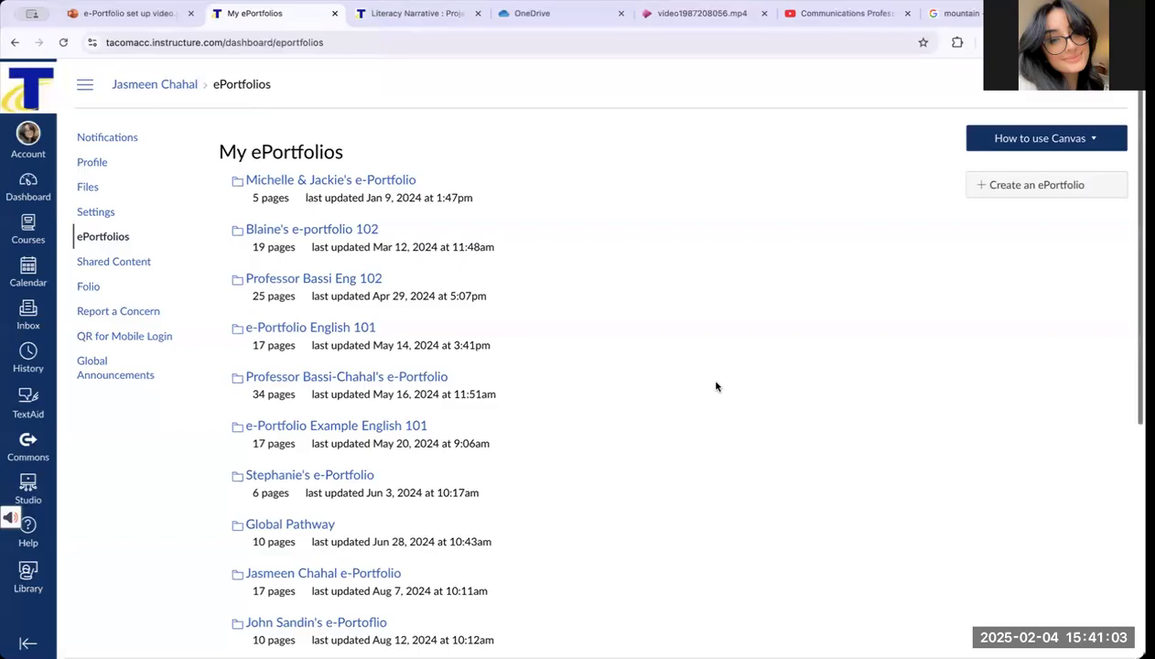
{"action": "scroll", "coordinate": [717, 386], "scroll_direction": "down", "scroll_amount": 5}
{"action": "scroll", "coordinate": [717, 386], "scroll_direction": "up", "scroll_amount": 5}
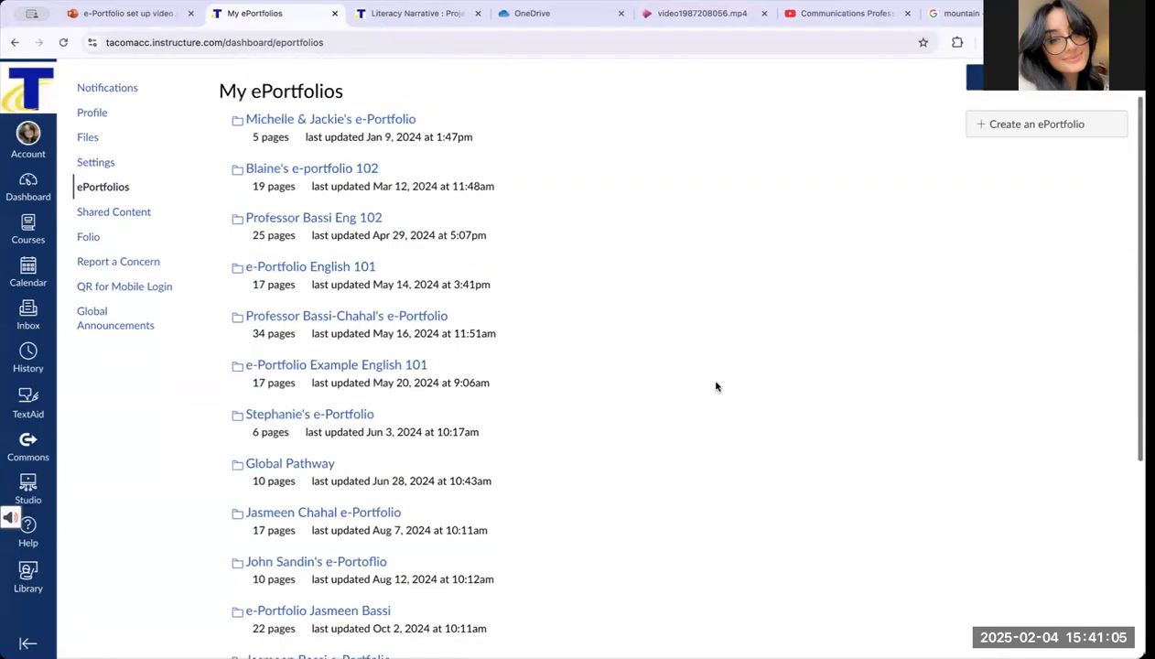
{"action": "scroll", "coordinate": [717, 386], "scroll_direction": "up", "scroll_amount": 2}
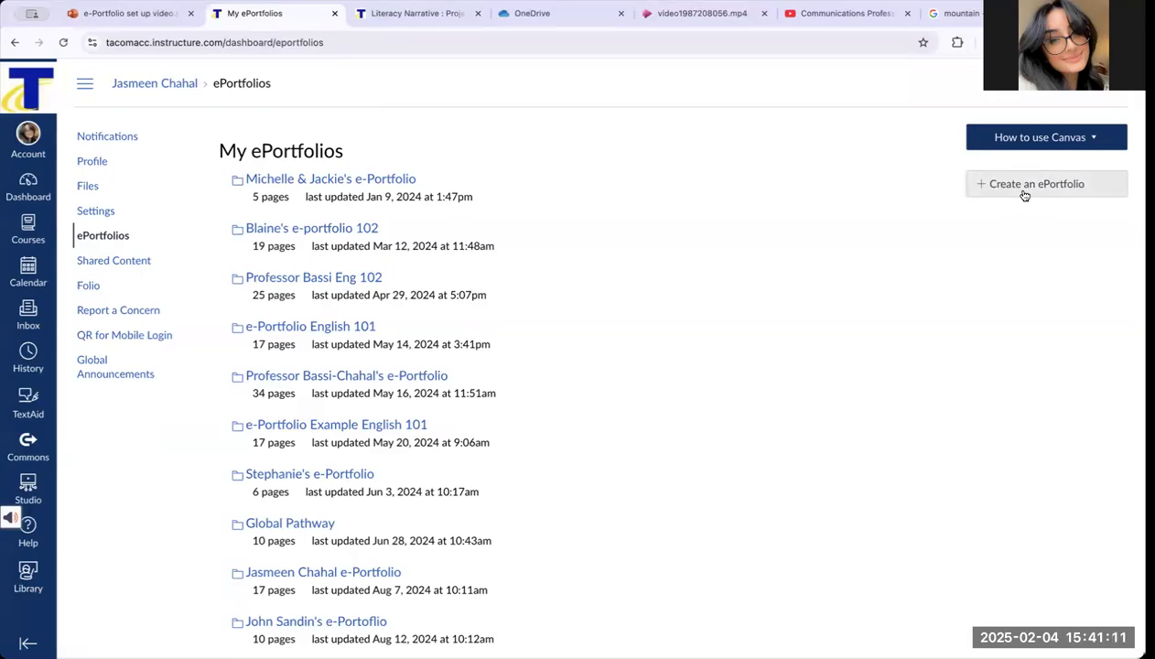
{"action": "scroll", "coordinate": [829, 412], "scroll_direction": "down", "scroll_amount": 5}
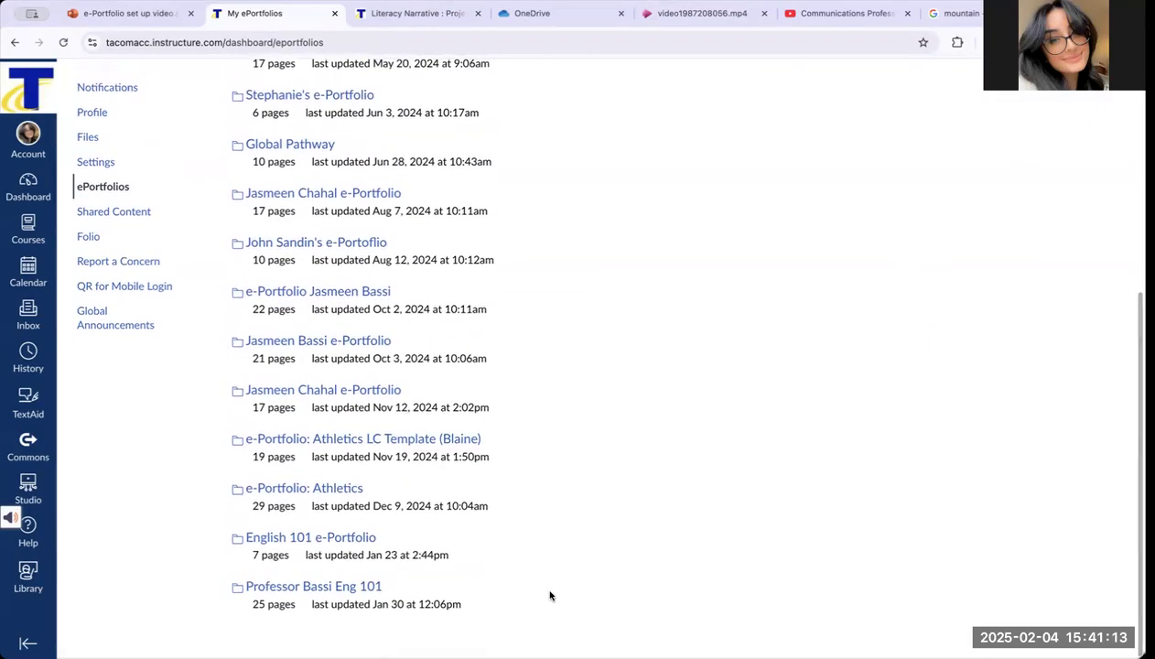
{"action": "scroll", "coordinate": [720, 369], "scroll_direction": "up", "scroll_amount": 5}
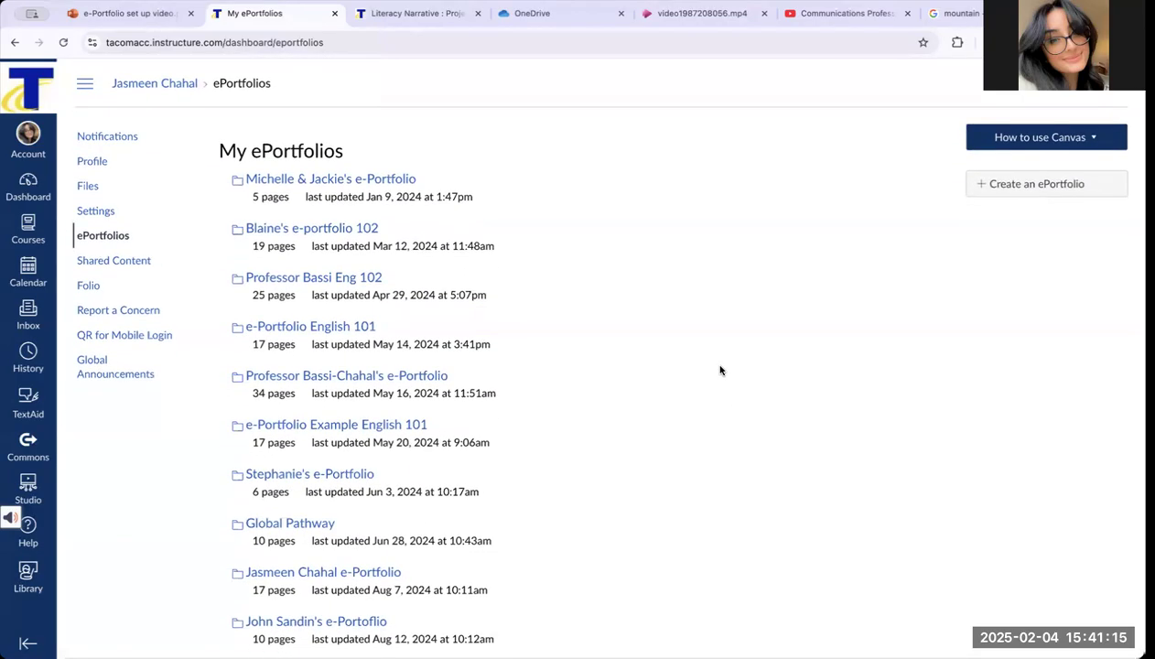
Step: Start a new ePortfolio and replace 'My Portfolio' with the owner's e-Portfolio name
{"action": "left_click", "coordinate": [1013, 192]}
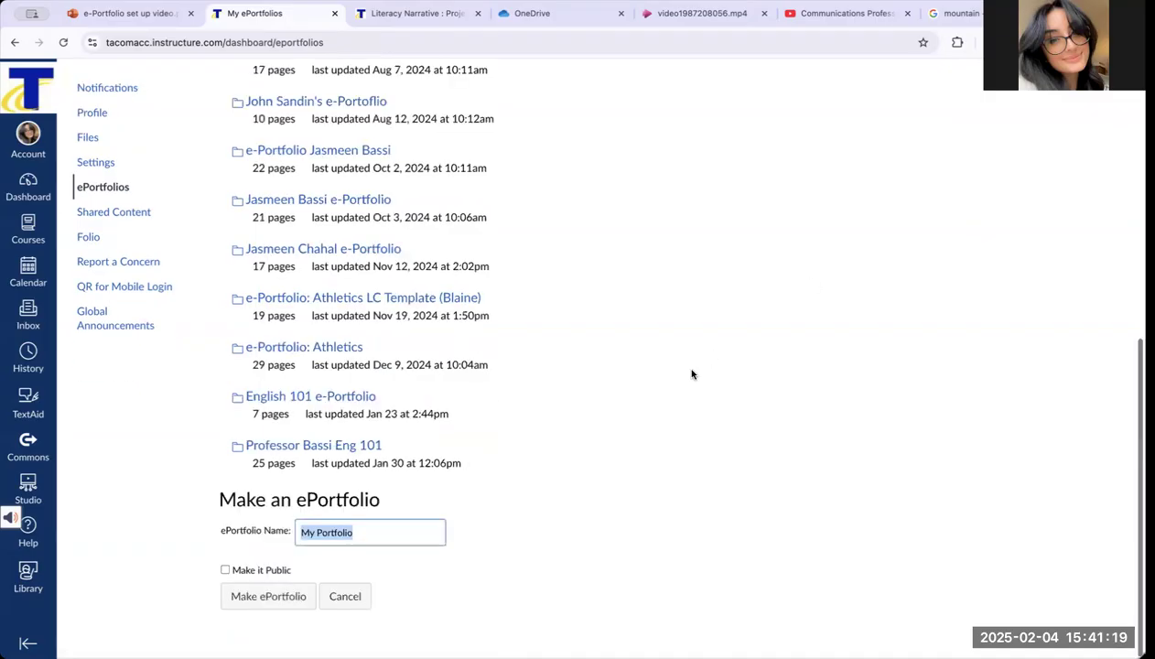
{"action": "left_click_drag", "start_coordinate": [218, 500], "coordinate": [386, 508]}
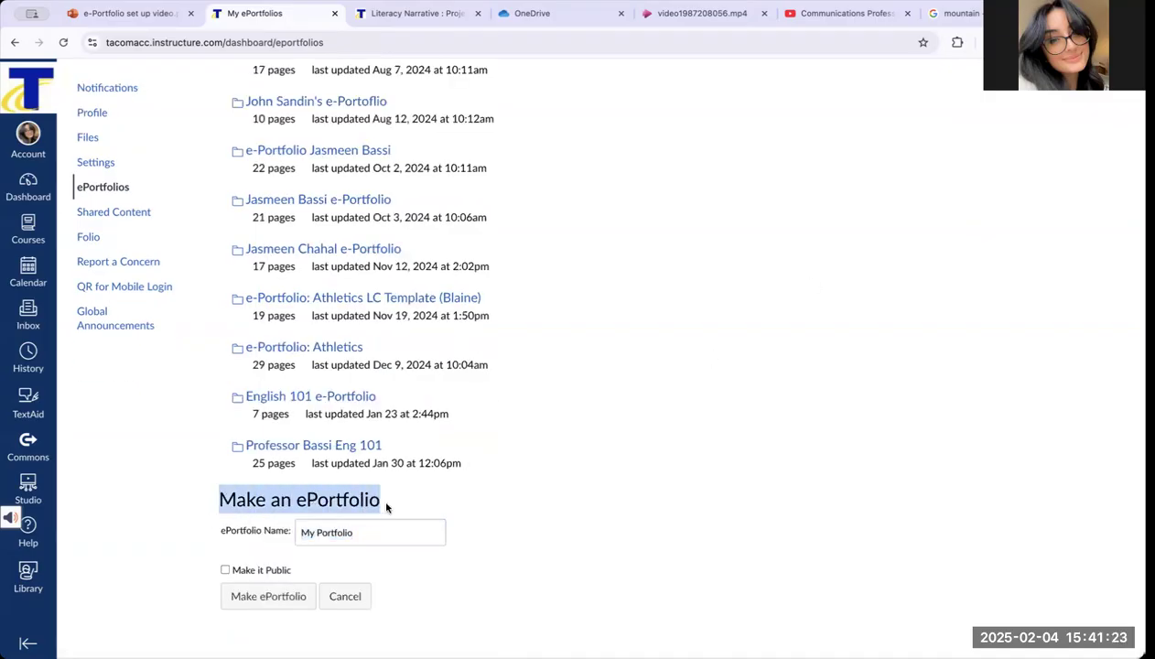
{"action": "left_click", "coordinate": [367, 535]}
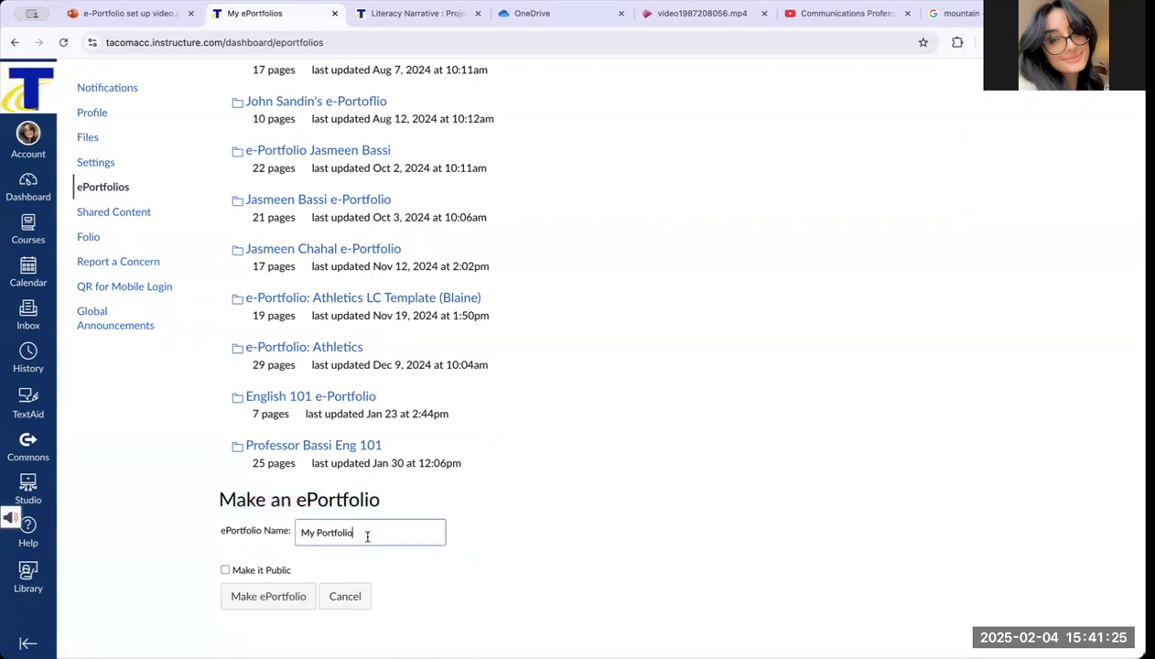
{"action": "key", "text": "BackSpace"}
{"action": "key", "text": "BackSpace"}
{"action": "key", "text": "BackSpace"}
{"action": "key", "text": "BackSpace"}
{"action": "key", "text": "BackSpace"}
{"action": "key", "text": "BackSpace"}
{"action": "key", "text": "BackSpace"}
{"action": "key", "text": "BackSpace"}
{"action": "key", "text": "BackSpace"}
{"action": "key", "text": "BackSpace"}
{"action": "key", "text": "BackSpace"}
{"action": "key", "text": "BackSpace"}
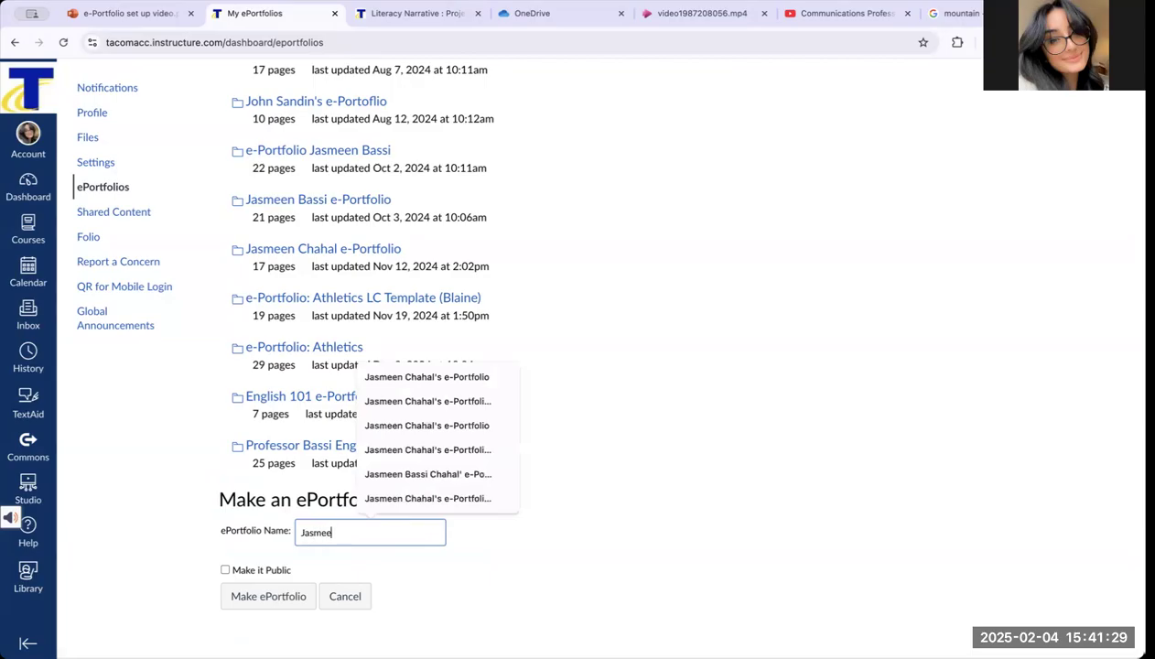
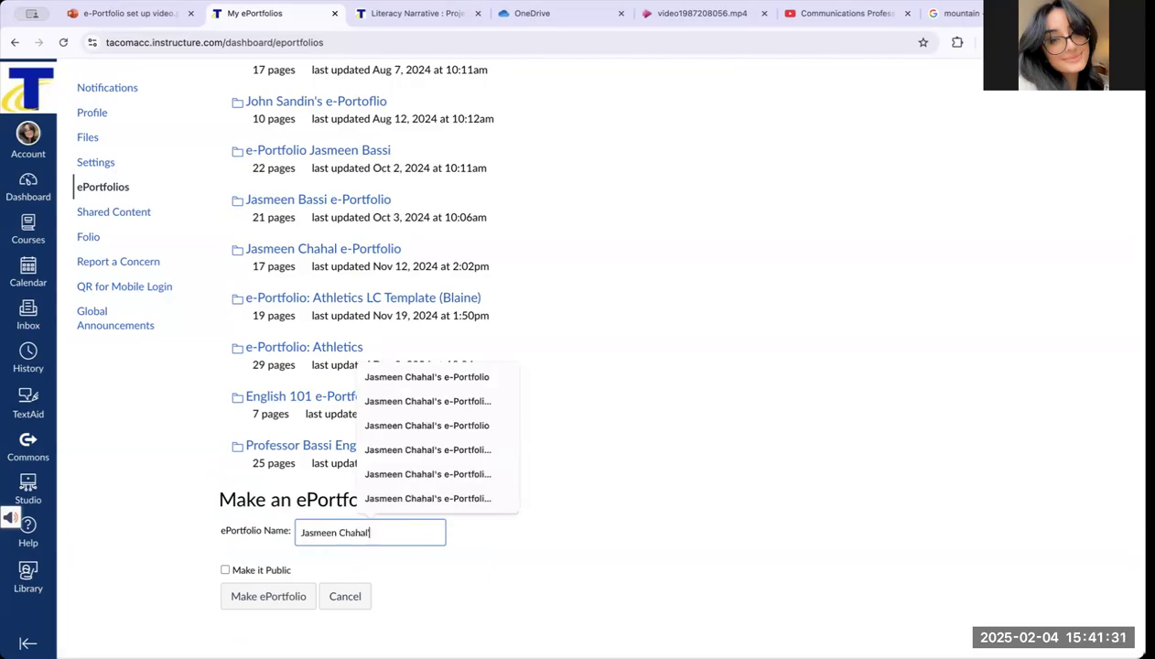
{"action": "type", "text": "'s e-Portfolio"}
{"action": "left_click", "coordinate": [510, 528]}
{"action": "left_click_drag", "start_coordinate": [434, 529], "coordinate": [297, 531]}
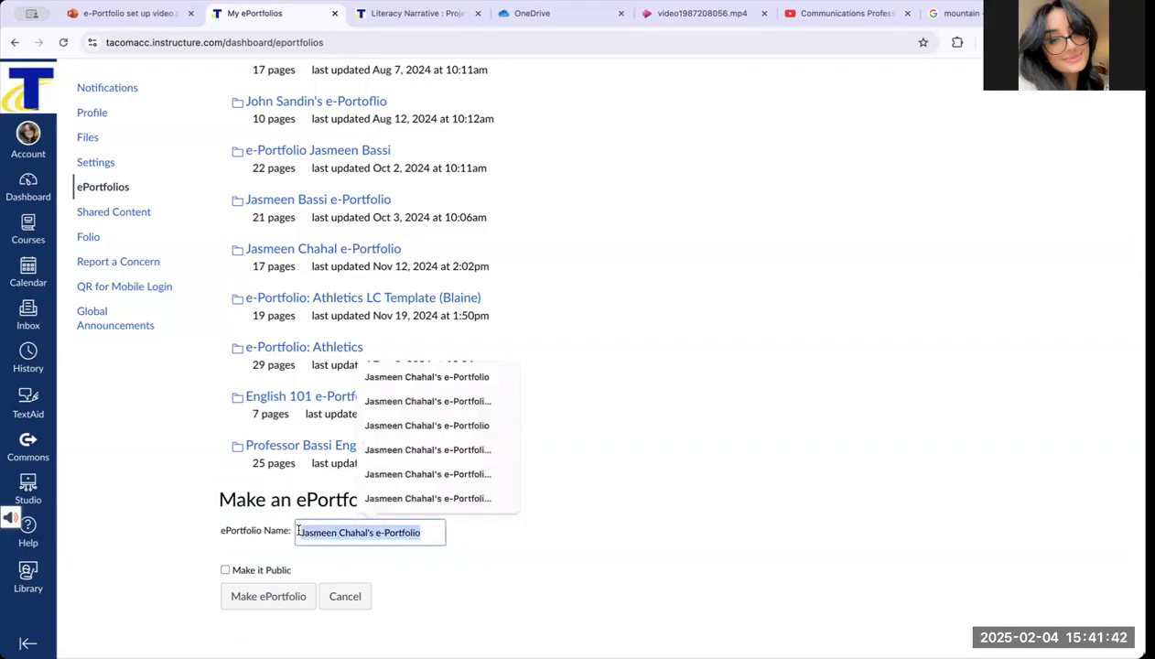
{"action": "left_click", "coordinate": [143, 17]}
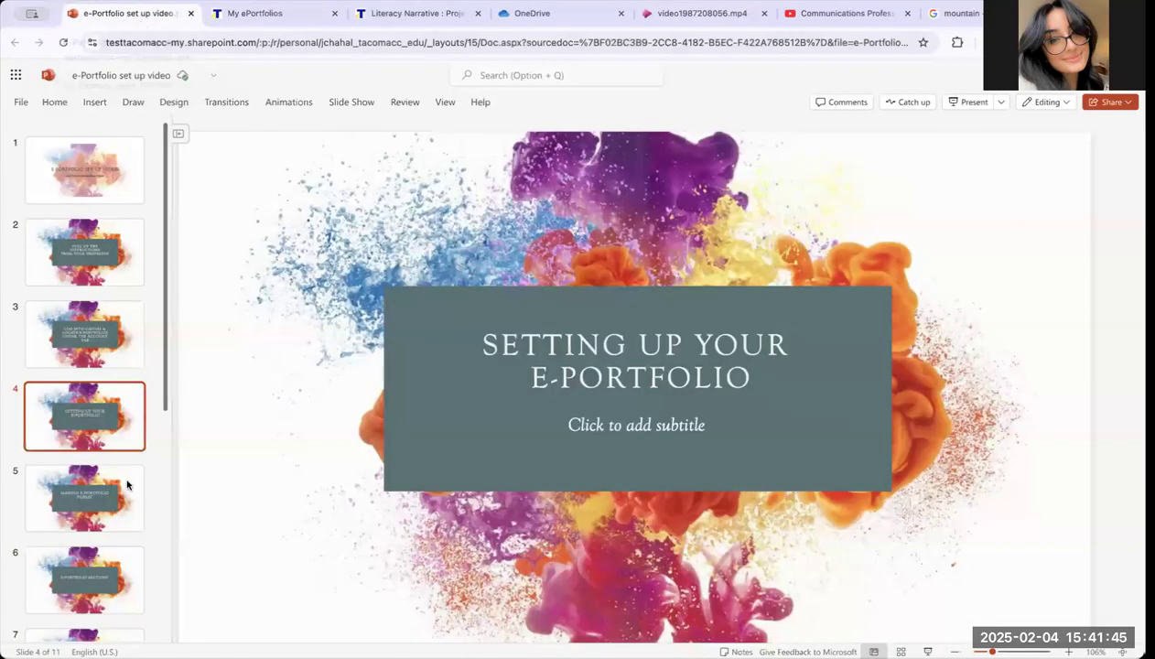
Step: Show slide 5, 'Making E-Portfolio Public', then return to the Make an ePortfolio form
{"action": "left_click", "coordinate": [119, 494]}
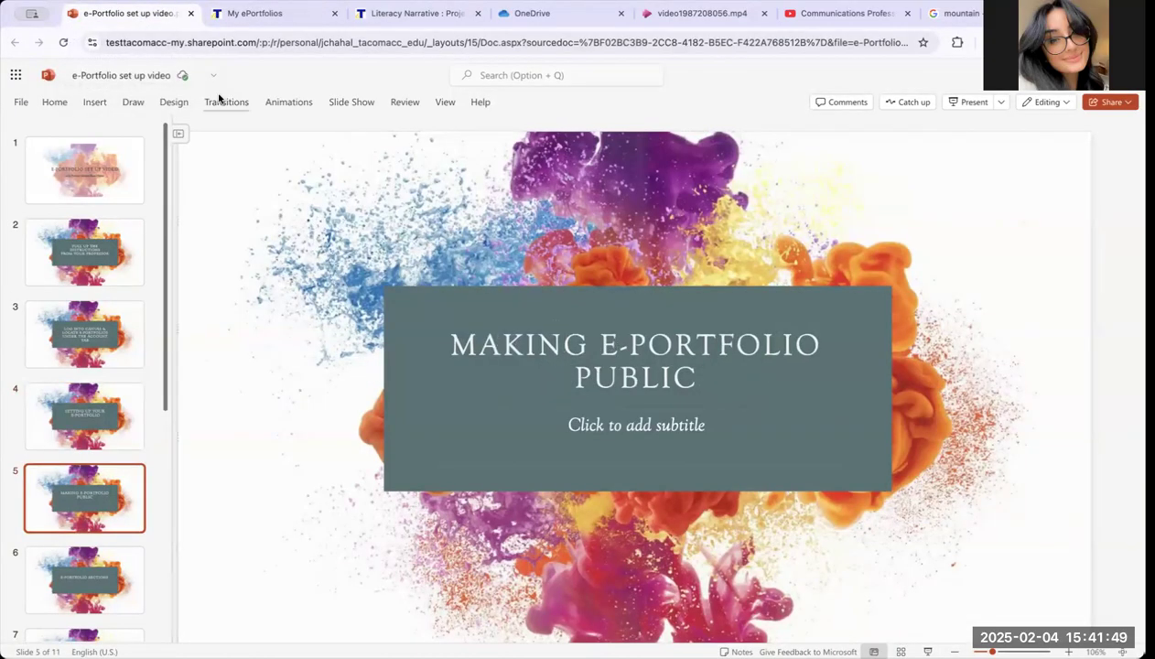
{"action": "left_click", "coordinate": [255, 20]}
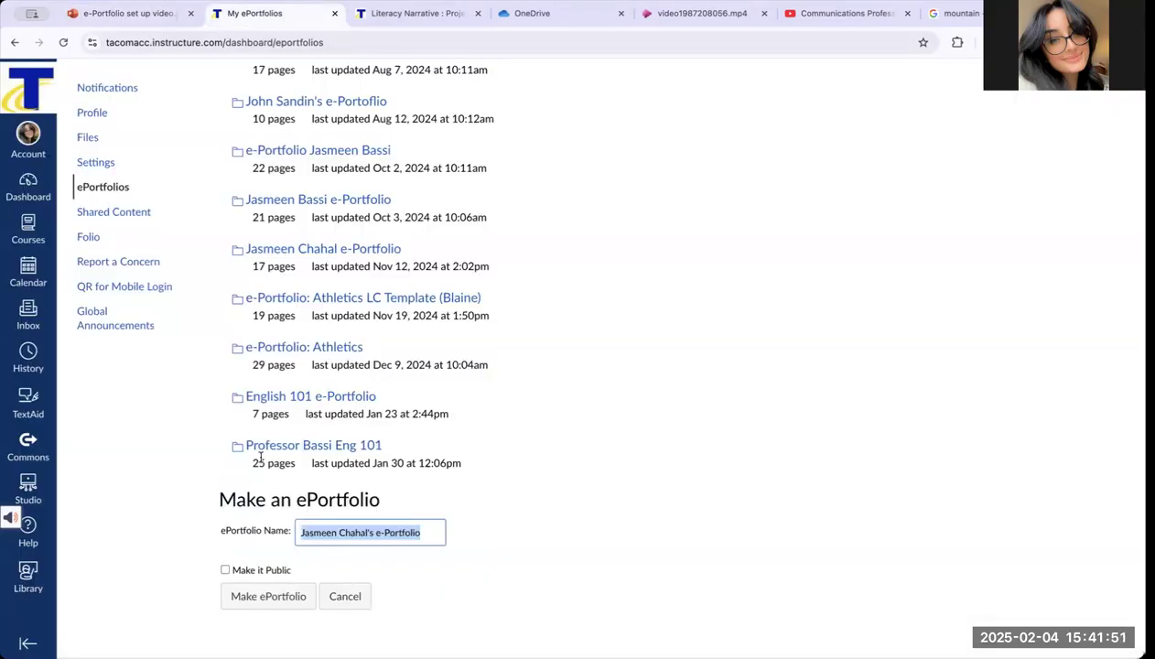
Step: Check Make it Public and create the ePortfolio, then go back to the slides
{"action": "left_click", "coordinate": [225, 570]}
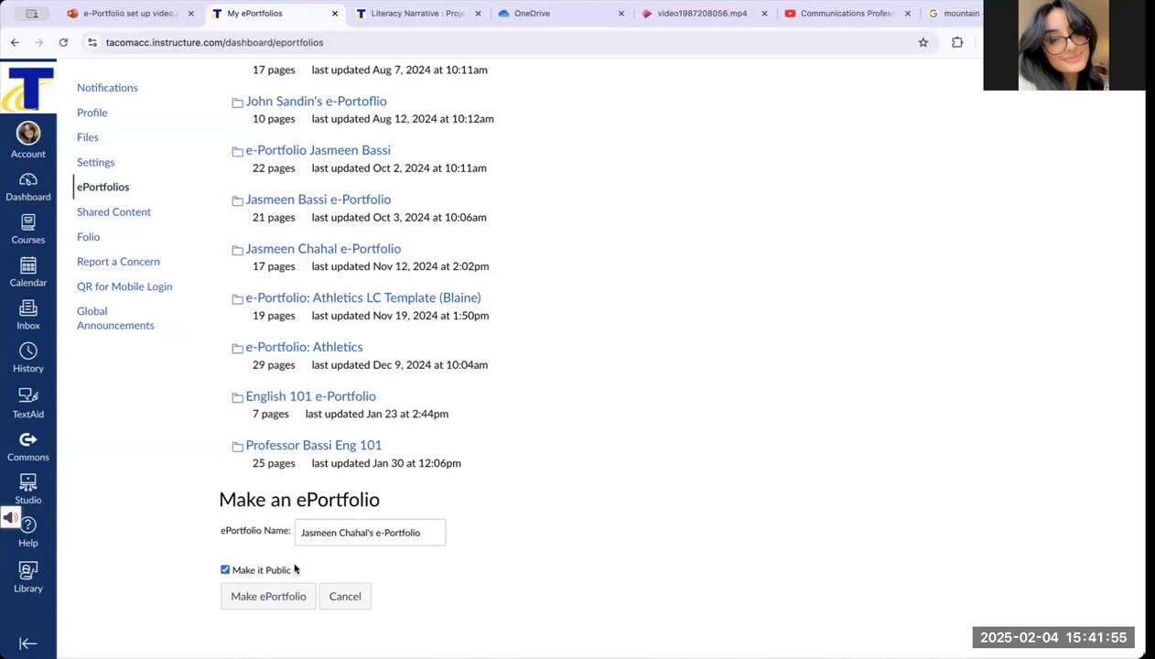
{"action": "left_click_drag", "start_coordinate": [427, 530], "coordinate": [302, 530]}
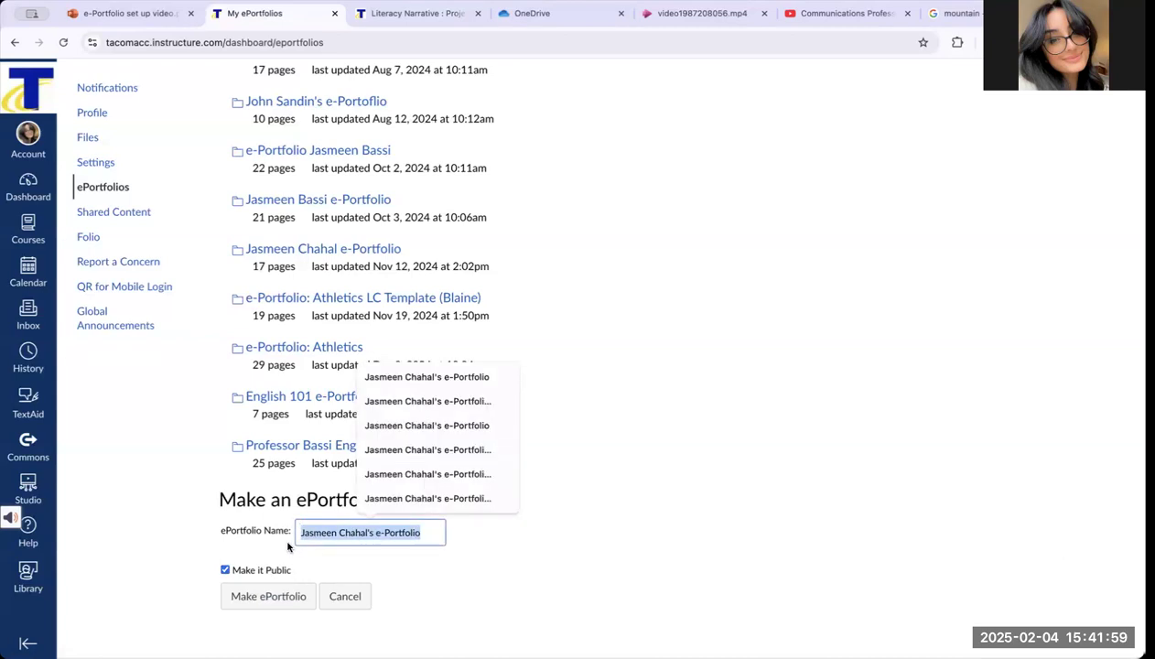
{"action": "left_click", "coordinate": [287, 547]}
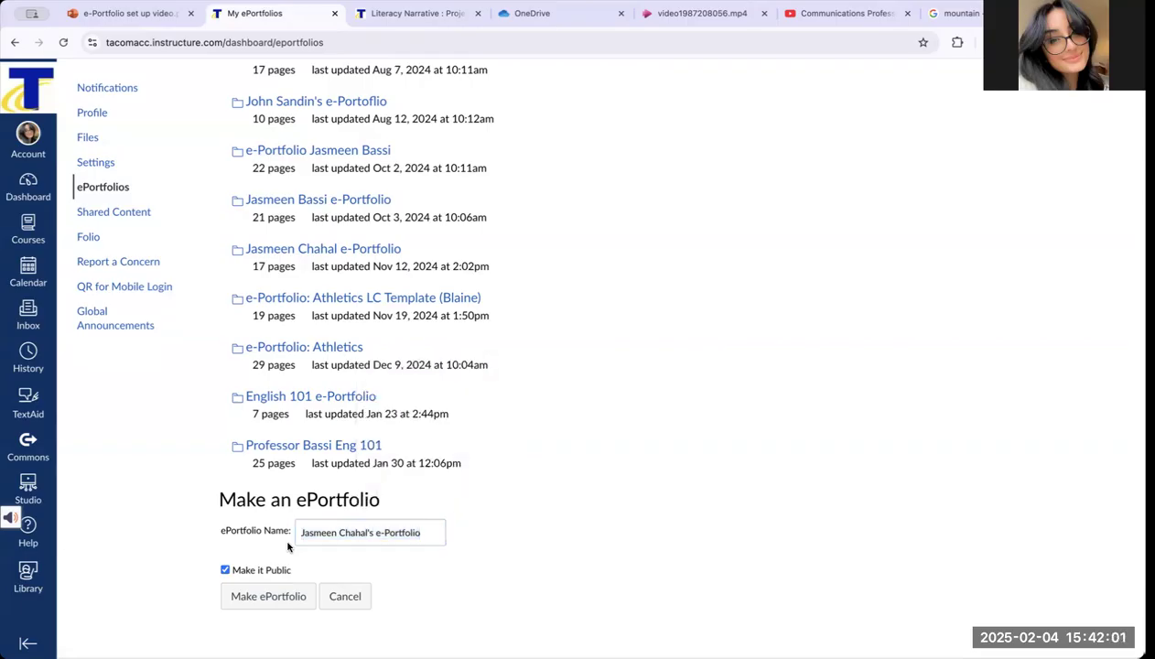
{"action": "left_click", "coordinate": [258, 599]}
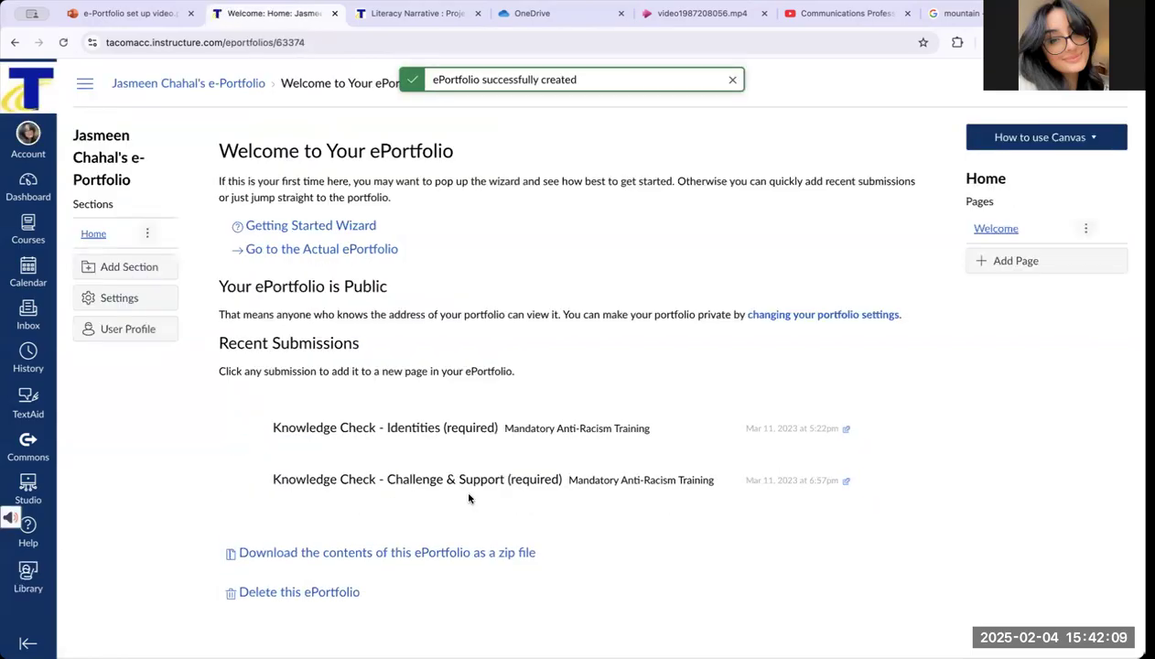
{"action": "left_click", "coordinate": [144, 18]}
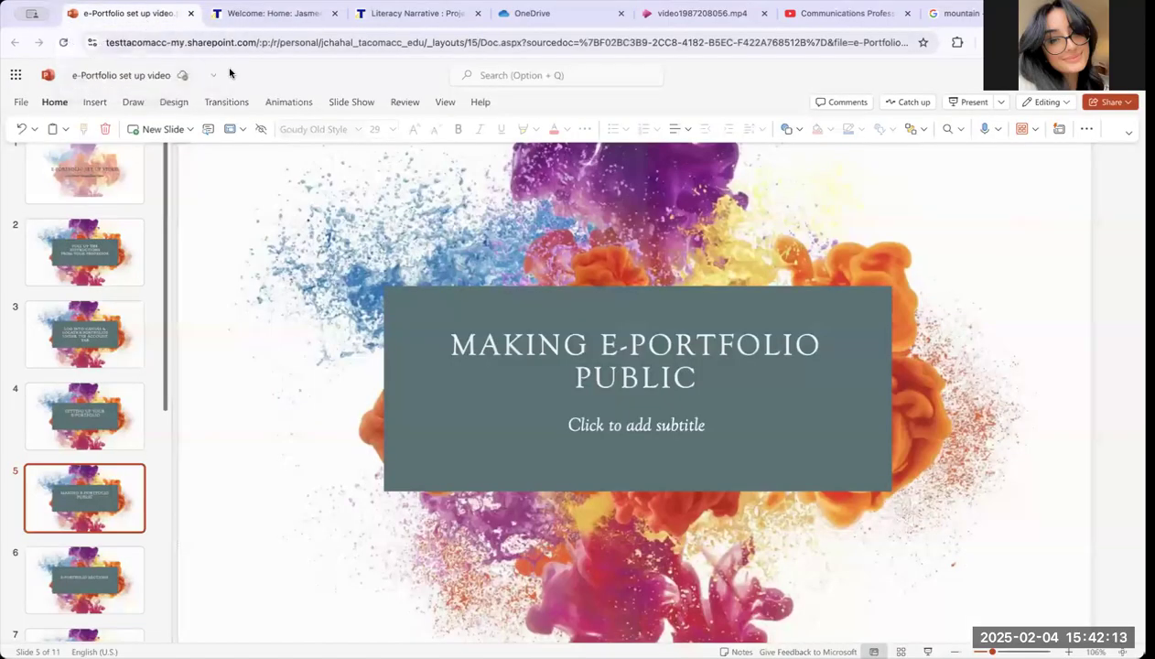
Step: In the ePortfolio's settings, keep Make it Public checked and save, then return to slide 5
{"action": "left_click", "coordinate": [266, 13]}
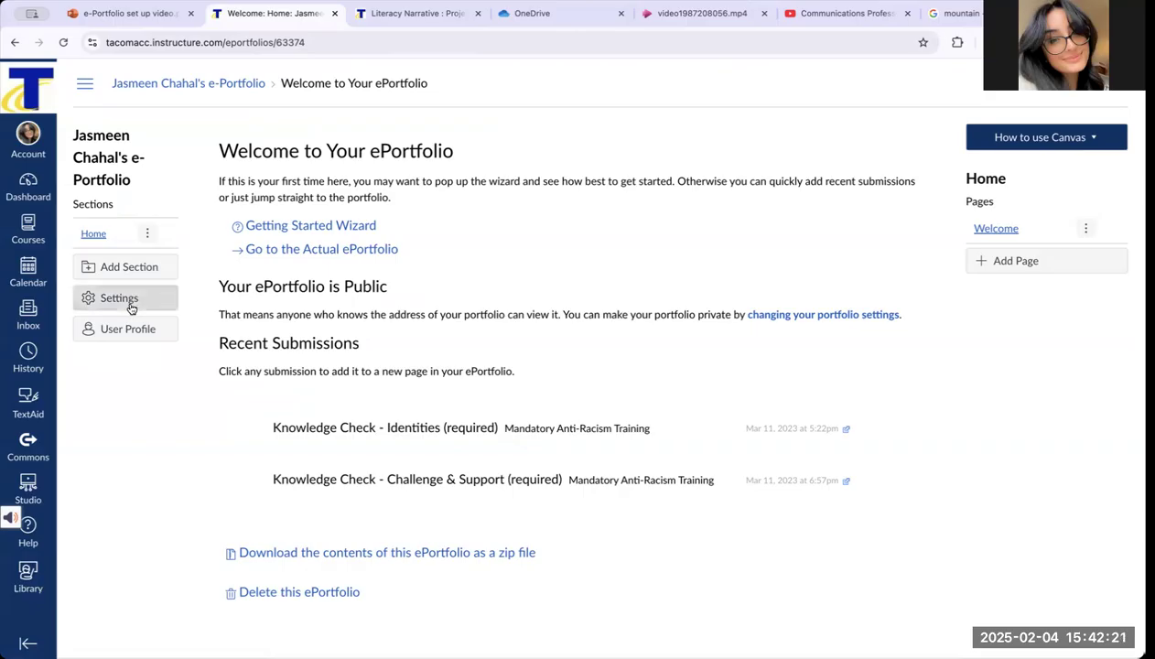
{"action": "left_click", "coordinate": [131, 308]}
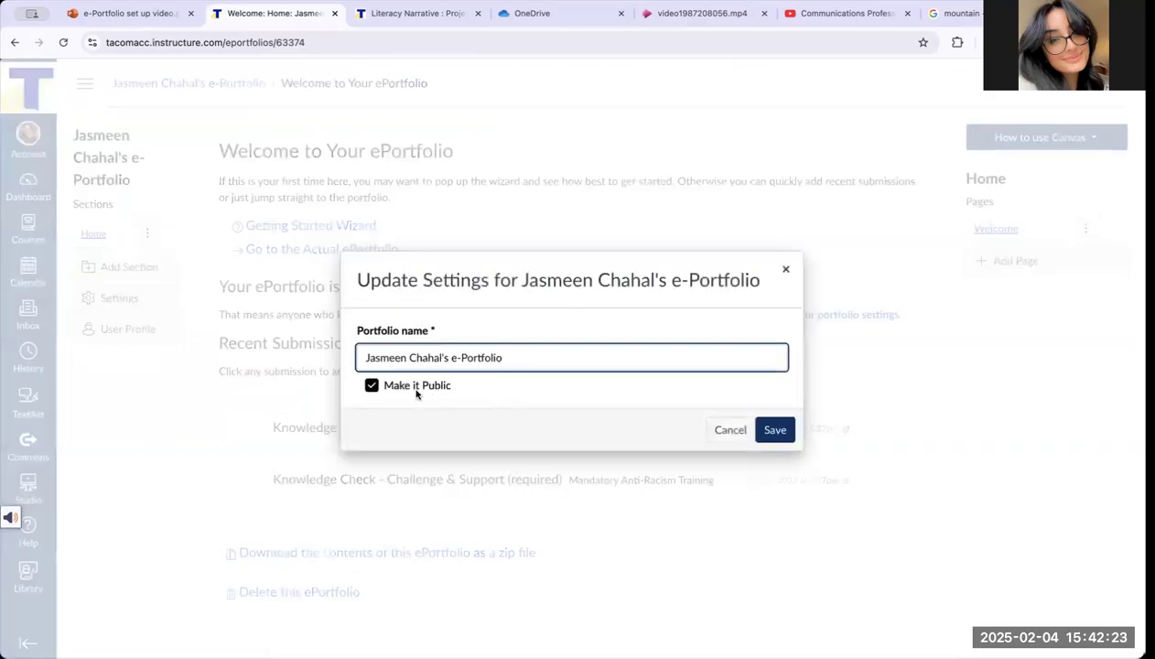
{"action": "left_click", "coordinate": [370, 387]}
{"action": "left_click", "coordinate": [371, 386]}
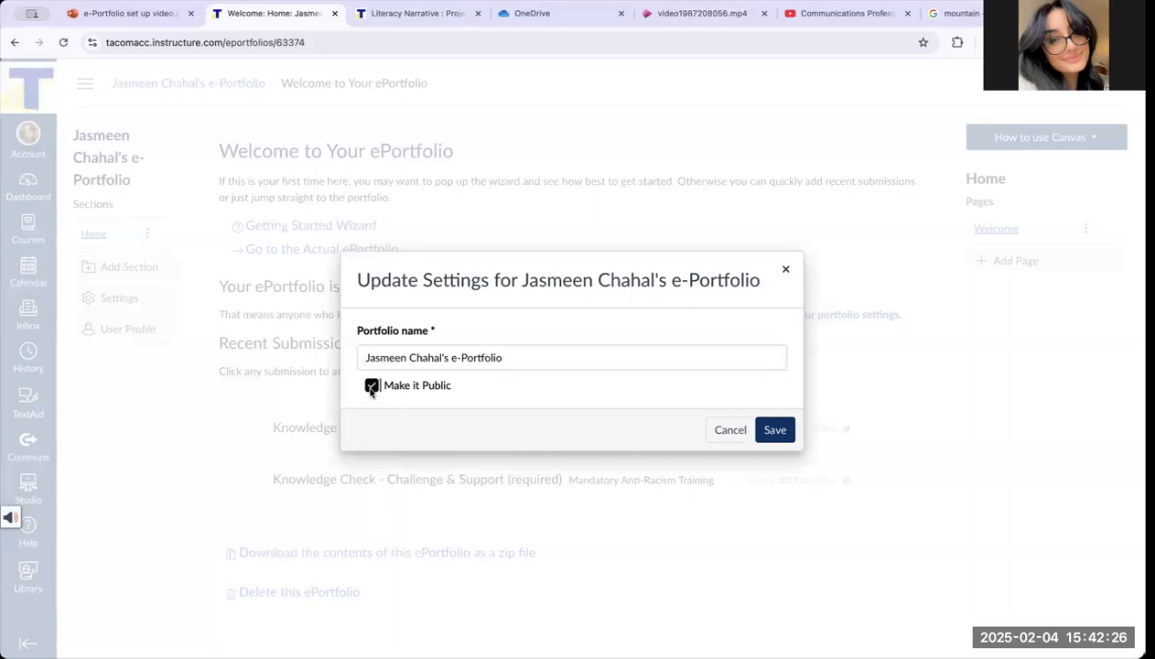
{"action": "left_click", "coordinate": [777, 430]}
{"action": "left_click", "coordinate": [146, 20]}
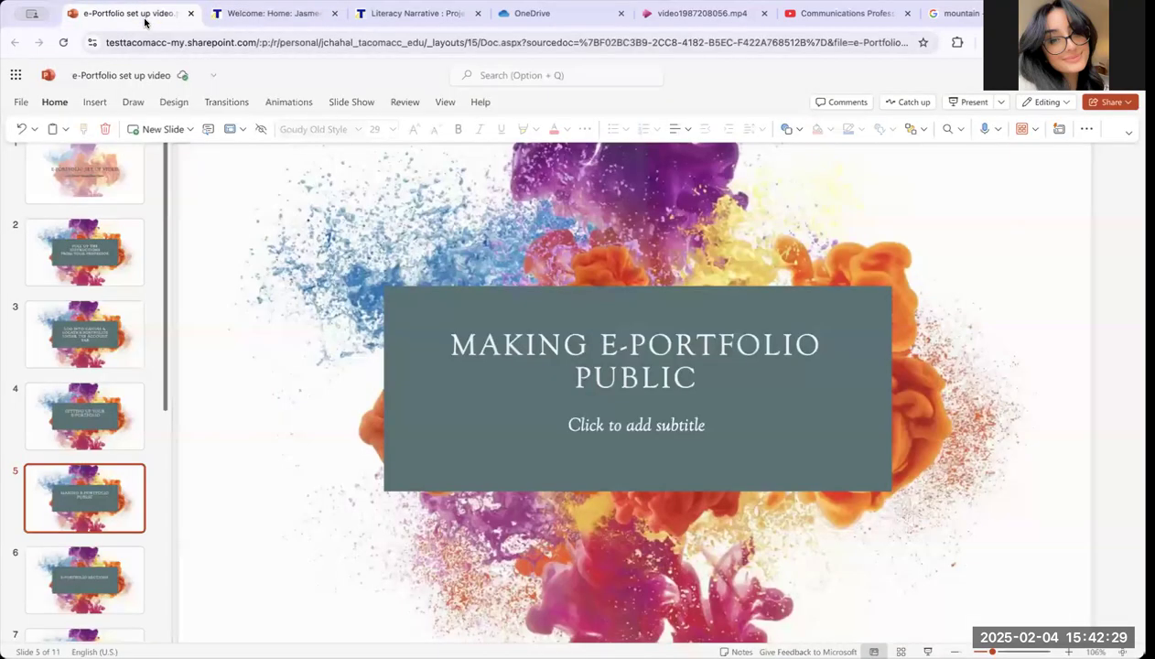
Step: Show slide 6, 'E-Portfolio Sections', then return to the ePortfolio welcome page
{"action": "left_click", "coordinate": [108, 572]}
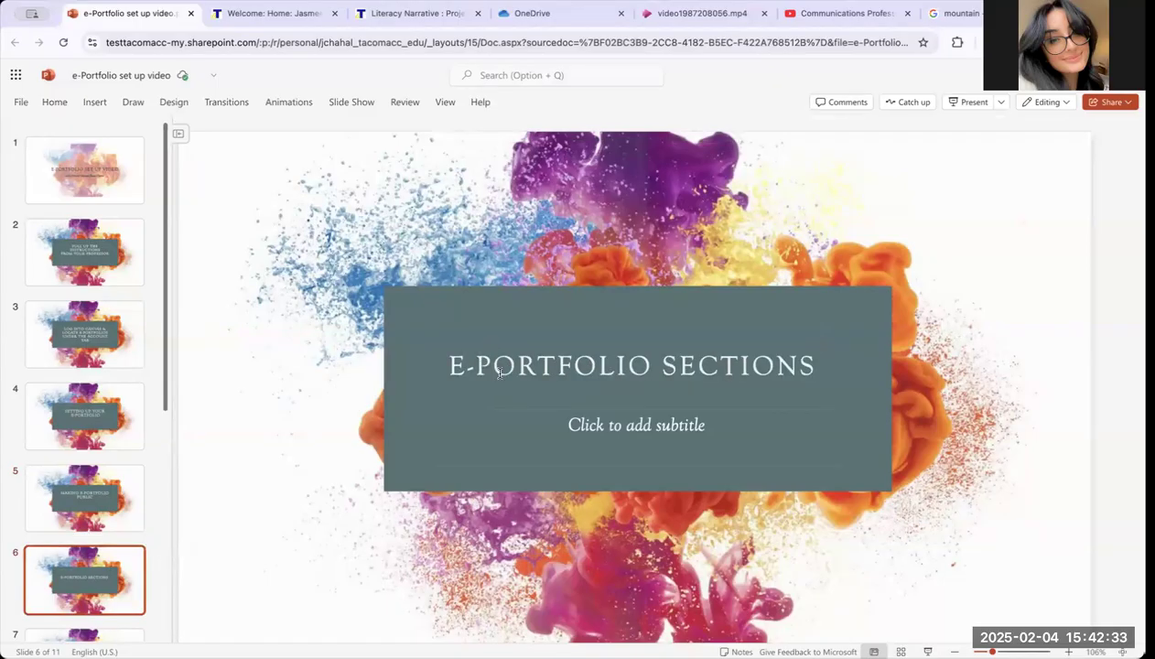
{"action": "left_click", "coordinate": [265, 18]}
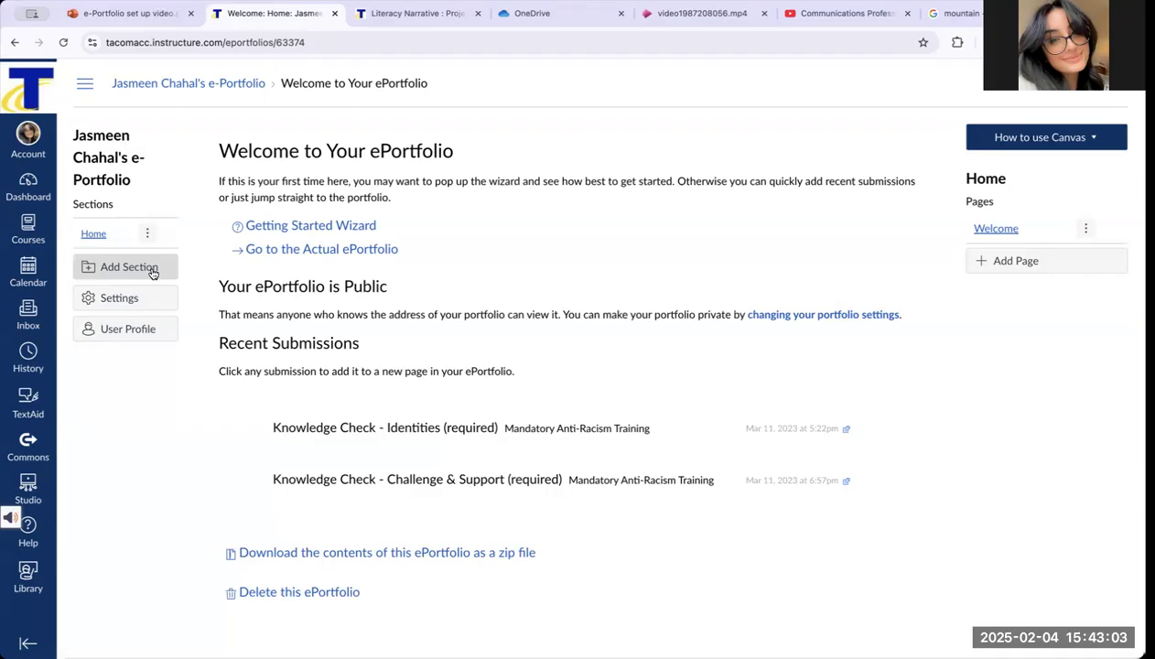
Step: Add the Bio and Rationale sections to the ePortfolio
{"action": "left_click", "coordinate": [152, 274]}
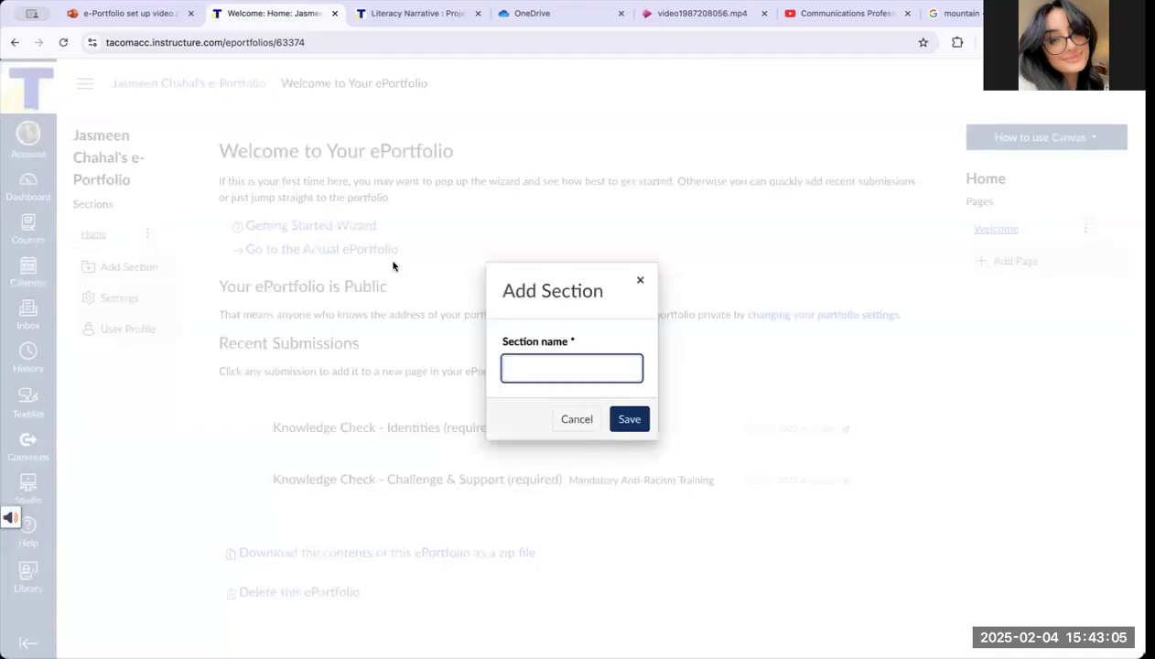
{"action": "left_click", "coordinate": [642, 281]}
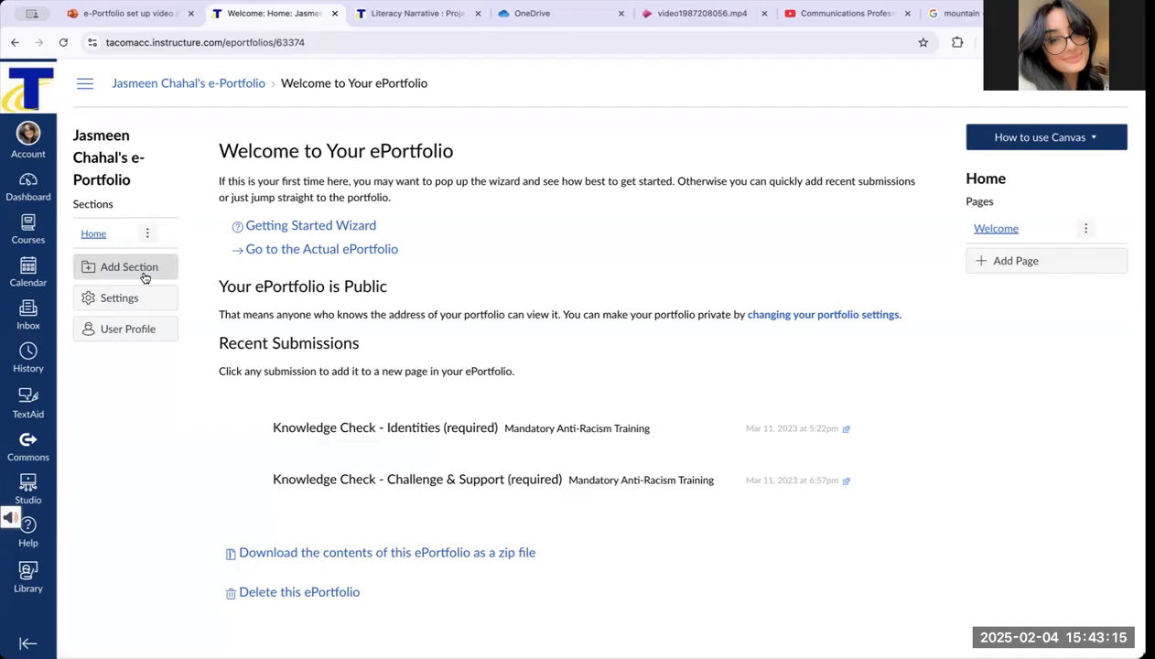
{"action": "left_click", "coordinate": [145, 275]}
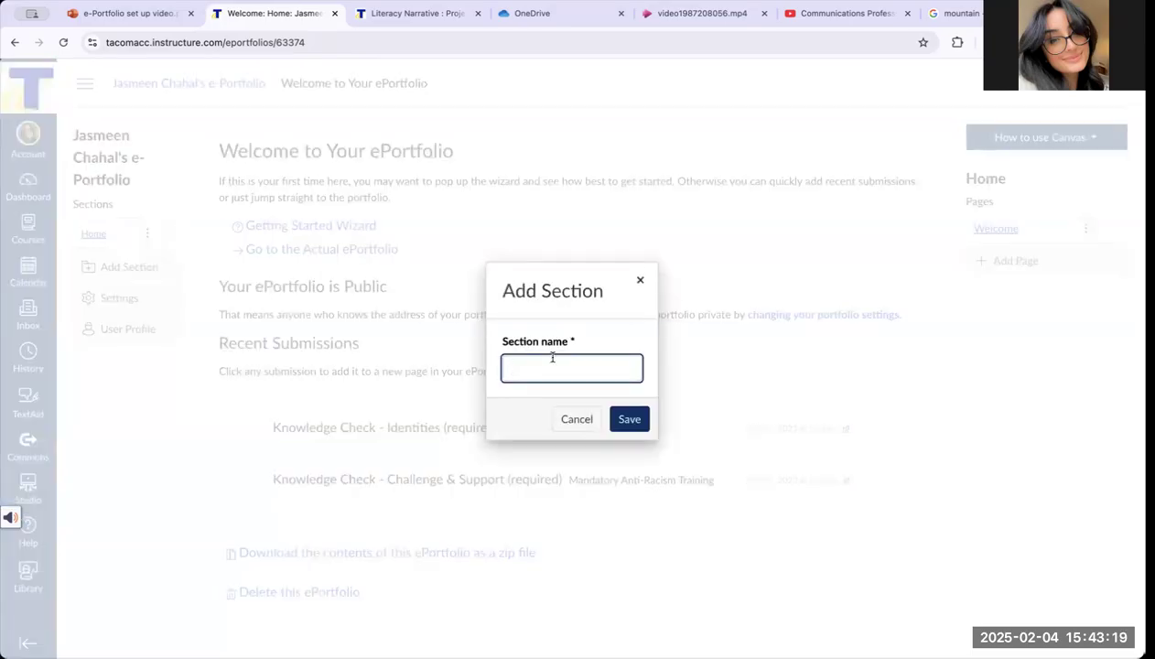
{"action": "type", "text": "Bio"}
{"action": "left_click", "coordinate": [642, 421]}
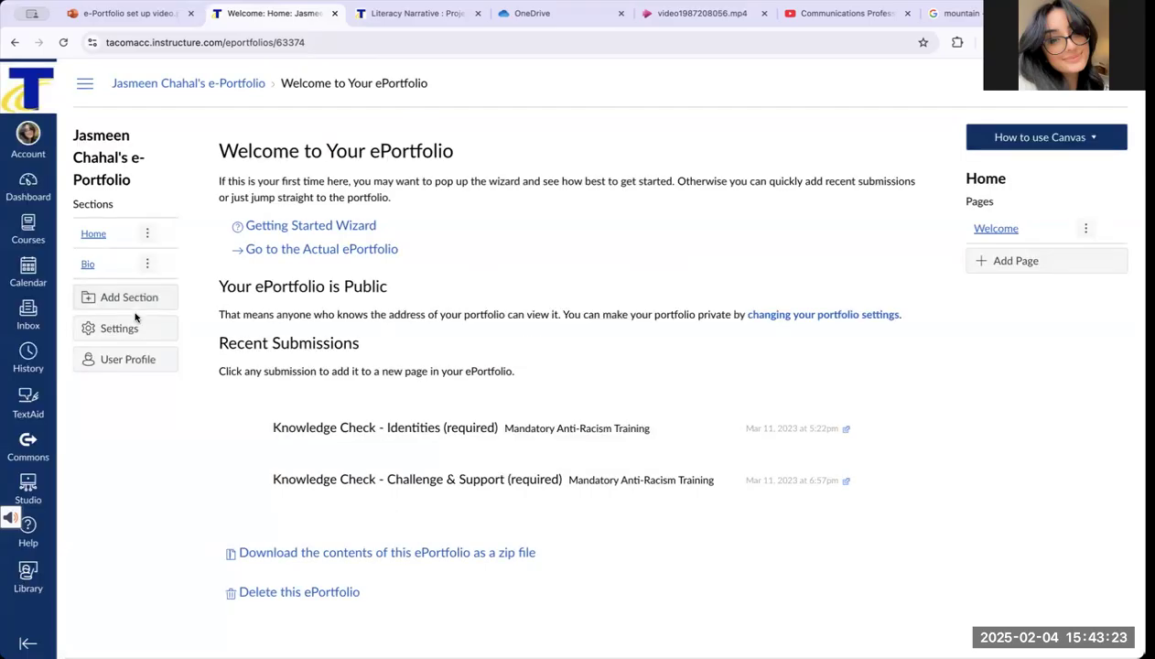
{"action": "left_click", "coordinate": [132, 302]}
{"action": "type", "text": "Rat"}
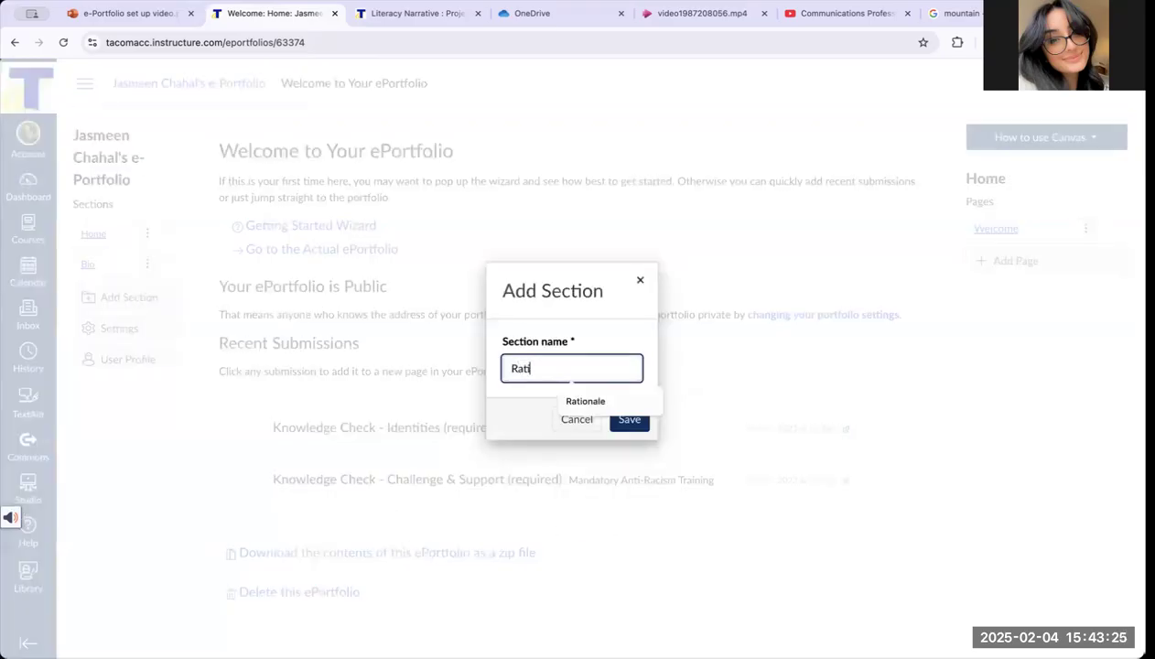
{"action": "left_click", "coordinate": [586, 401]}
{"action": "left_click", "coordinate": [621, 420]}
Step: Add the Project #1, Project #2 and Project #3 sections
{"action": "left_click", "coordinate": [127, 328]}
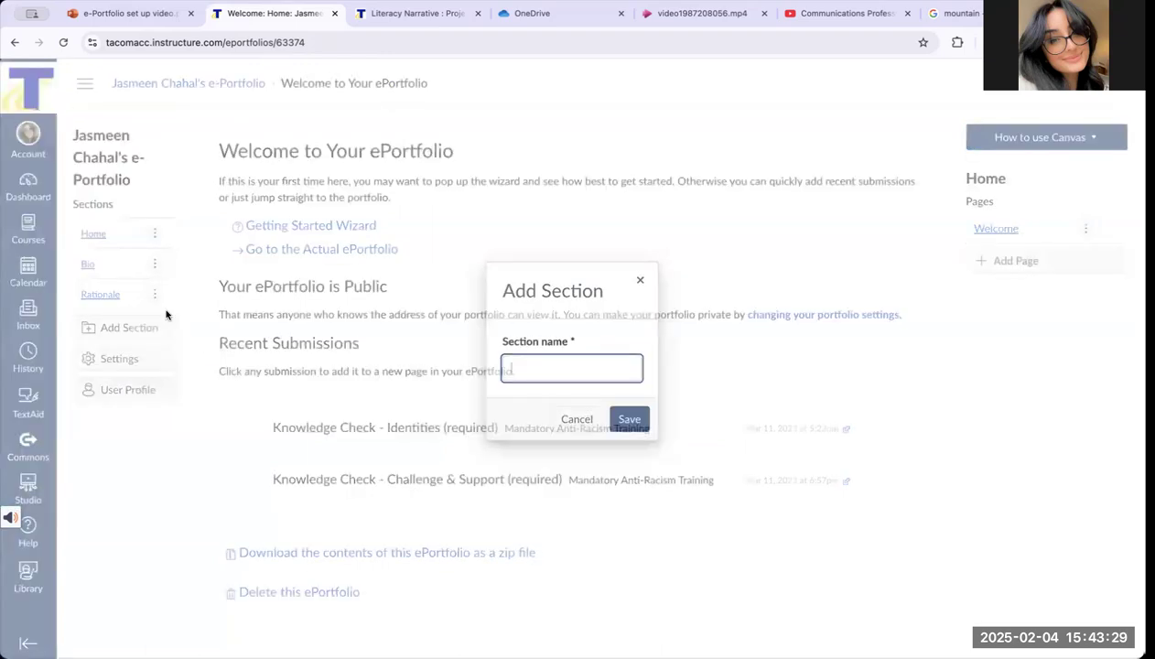
{"action": "type", "text": "Pr"}
{"action": "left_click", "coordinate": [597, 403]}
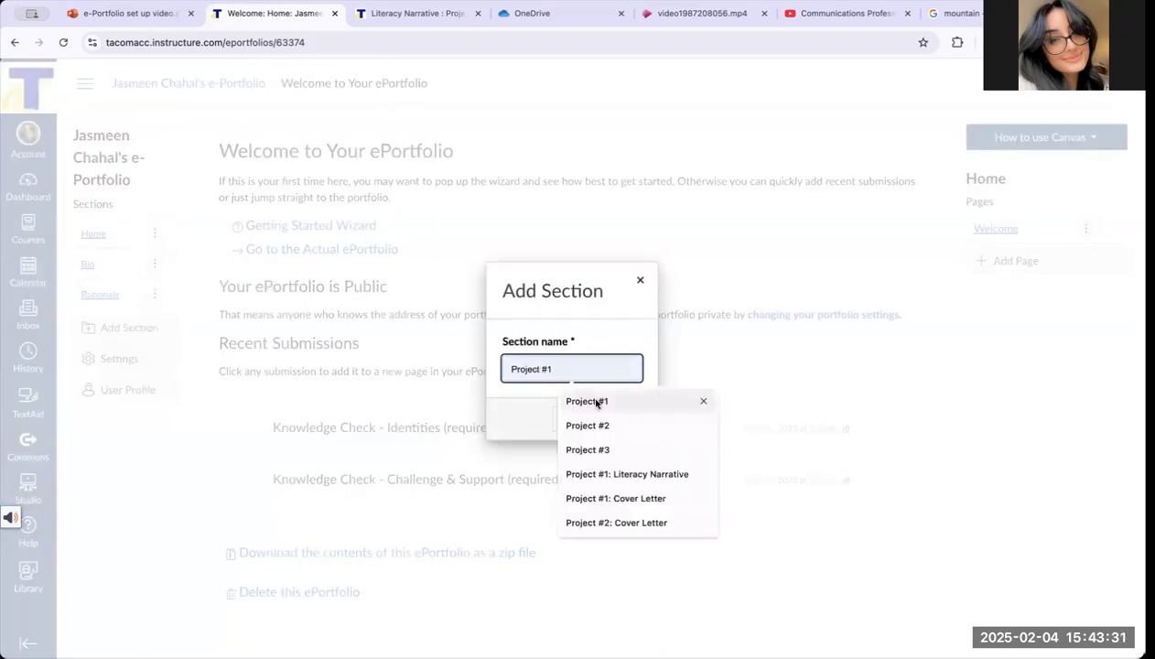
{"action": "left_click", "coordinate": [626, 421]}
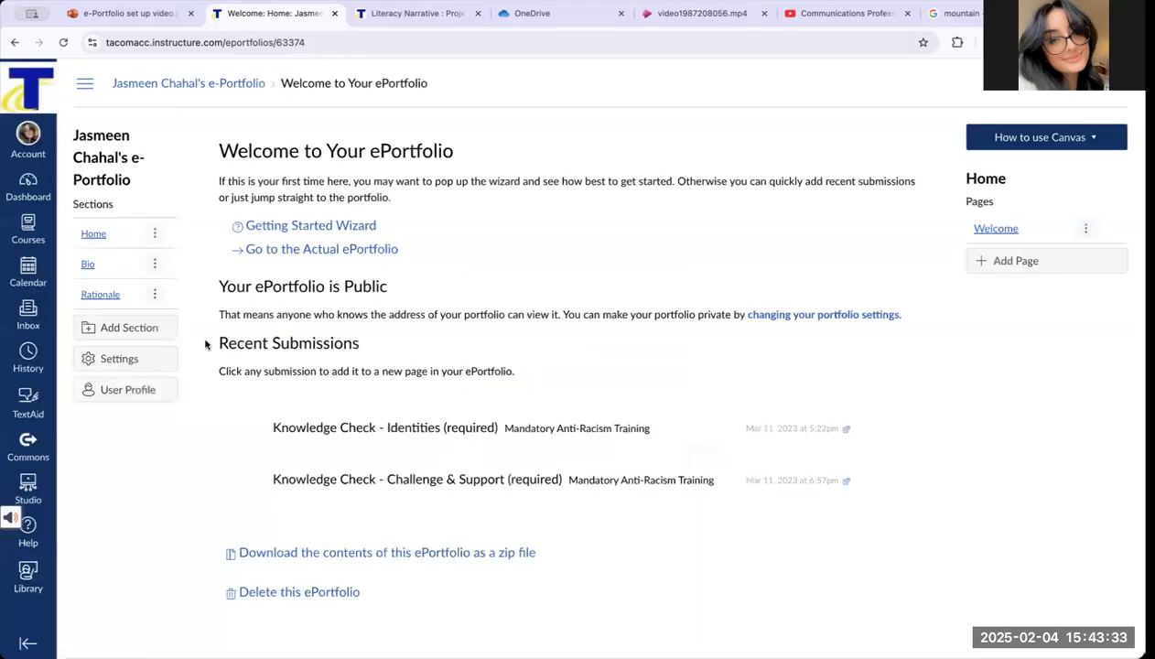
{"action": "left_click", "coordinate": [136, 364]}
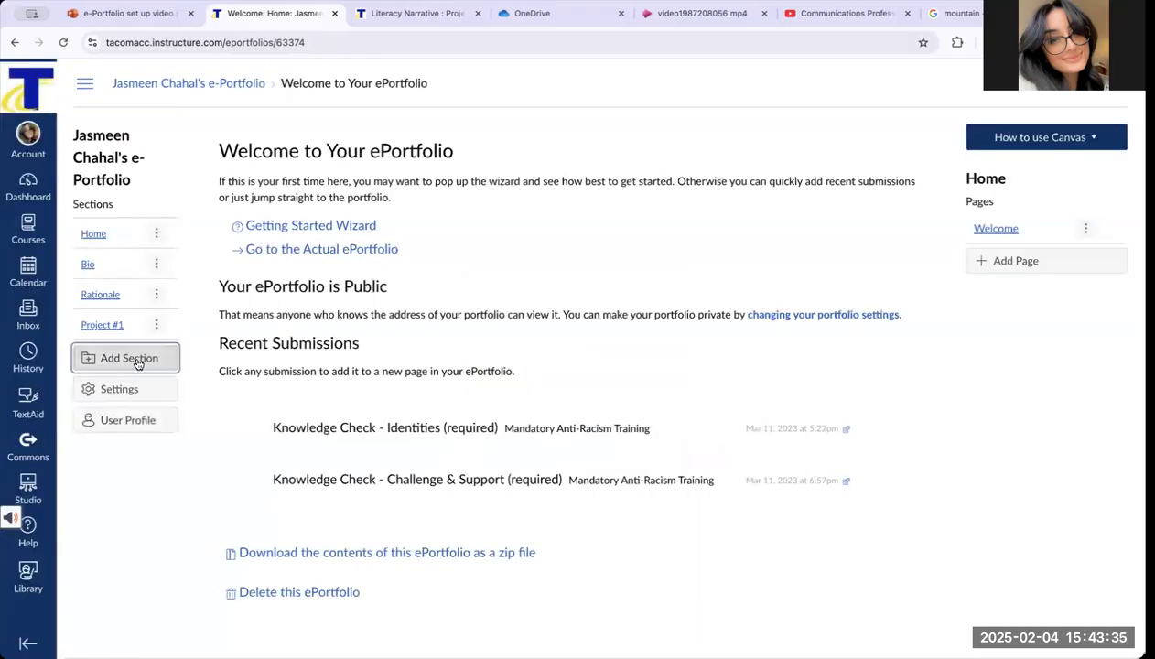
{"action": "type", "text": "Pr"}
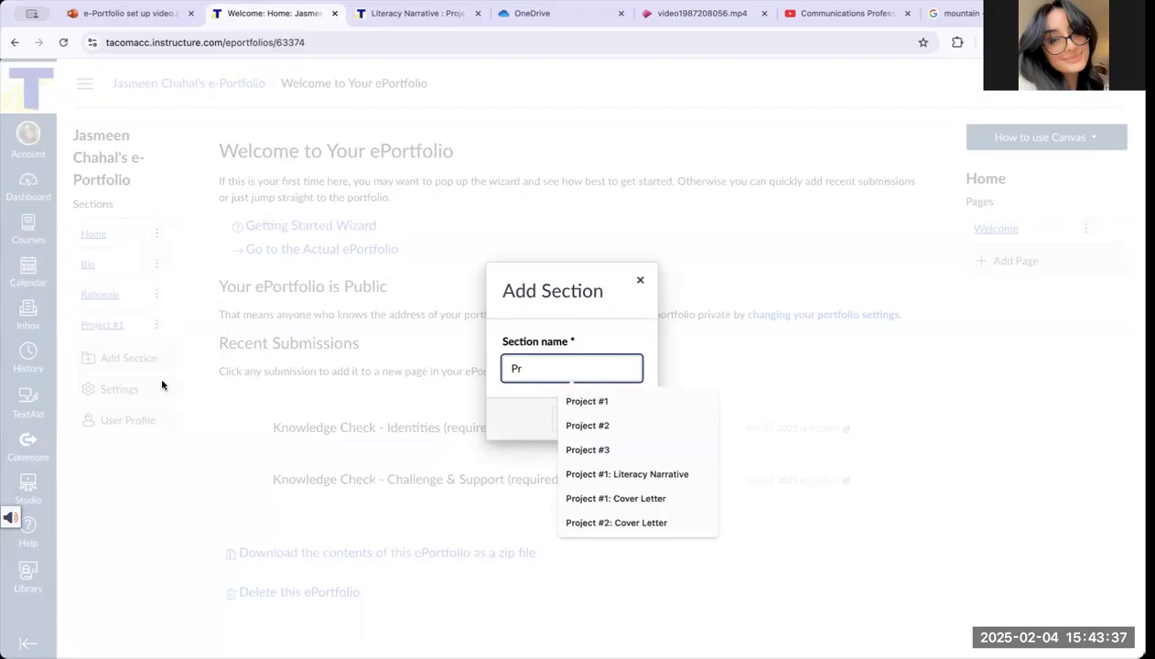
{"action": "left_click", "coordinate": [594, 428]}
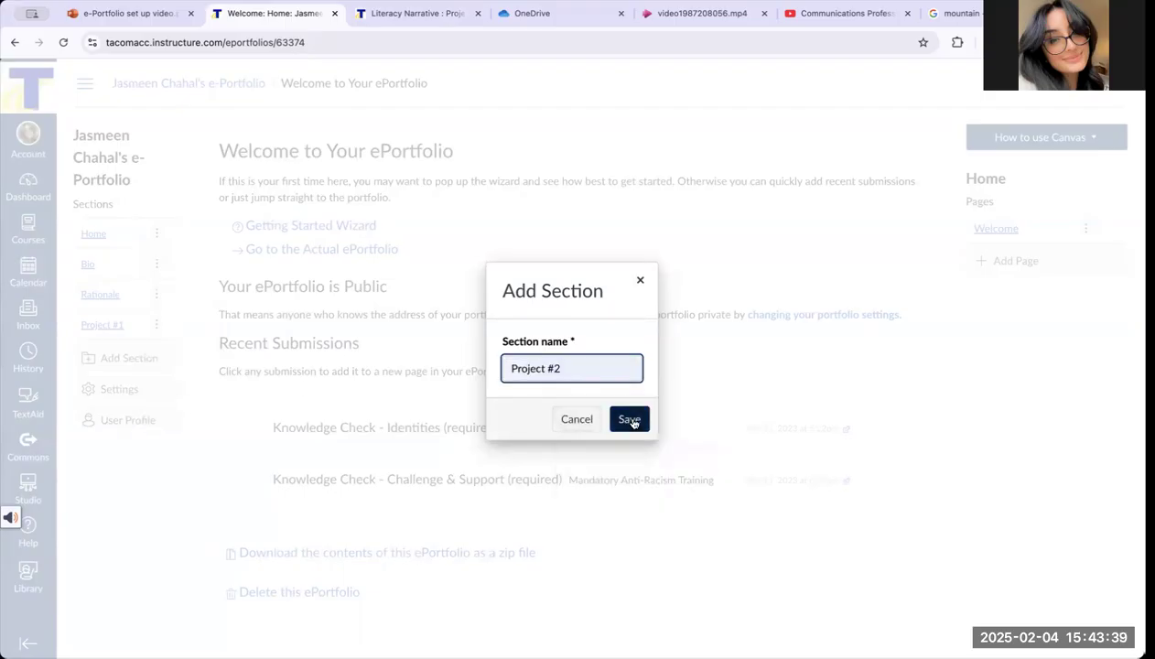
{"action": "left_click", "coordinate": [629, 418]}
{"action": "left_click", "coordinate": [130, 388]}
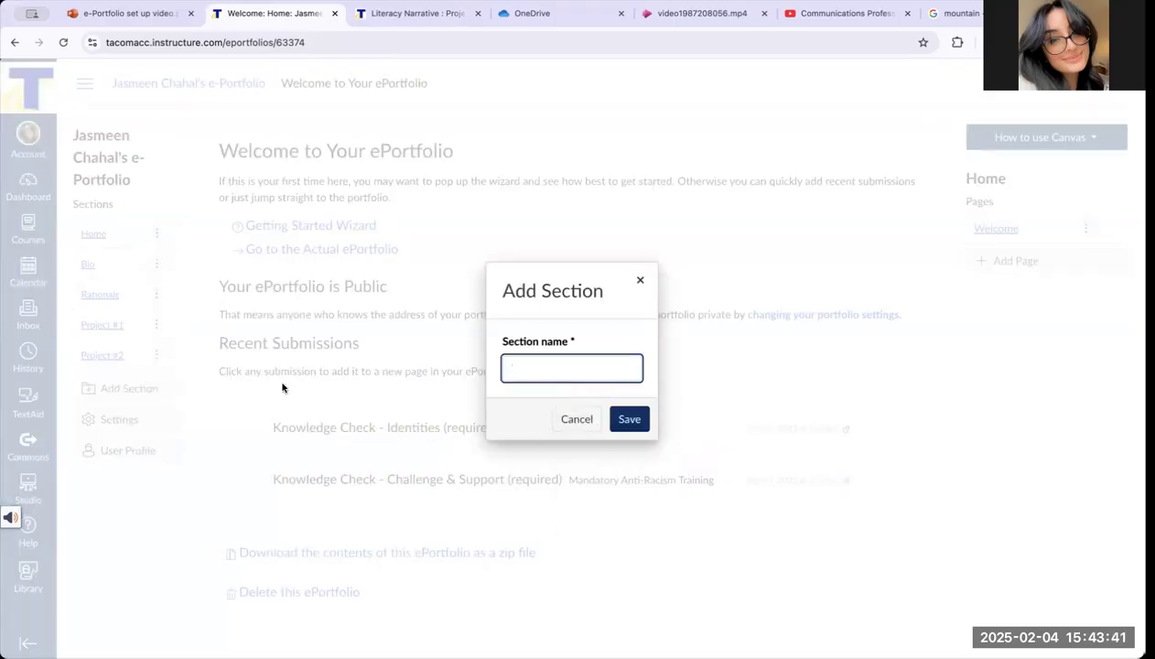
{"action": "type", "text": "Pr"}
{"action": "left_click", "coordinate": [596, 451]}
{"action": "left_click", "coordinate": [626, 423]}
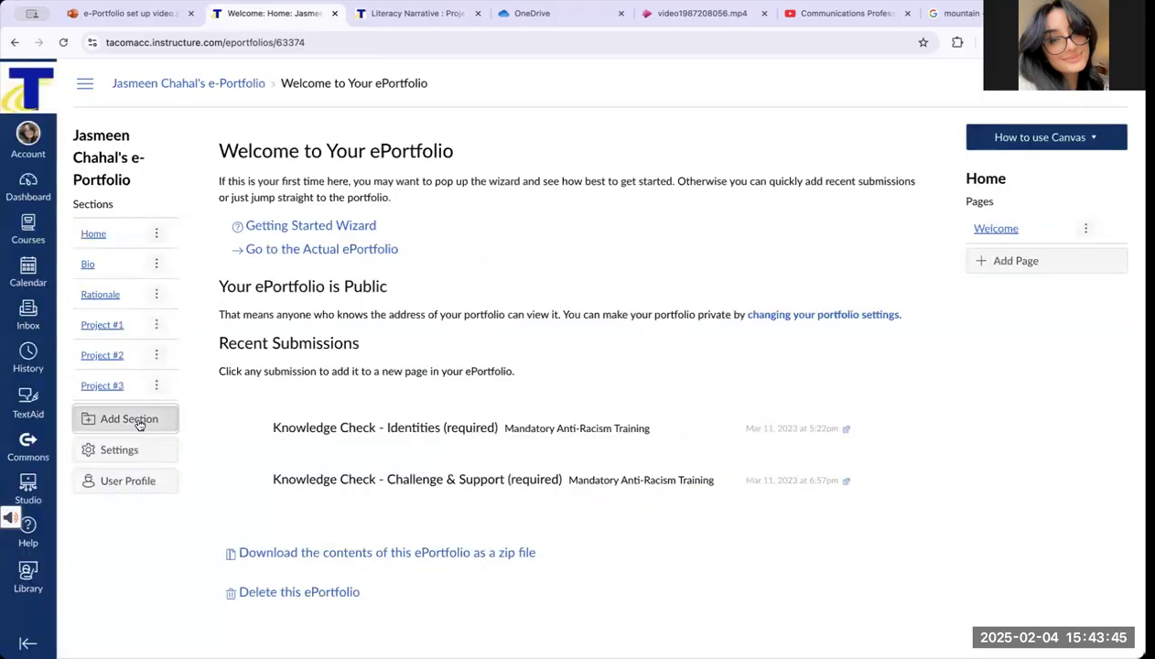
Step: Add the Student Choice and Theory of Writing/ End of Course Reflection sections
{"action": "left_click", "coordinate": [142, 419]}
{"action": "type", "text": "St"}
{"action": "left_click", "coordinate": [604, 400]}
{"action": "left_click", "coordinate": [628, 420]}
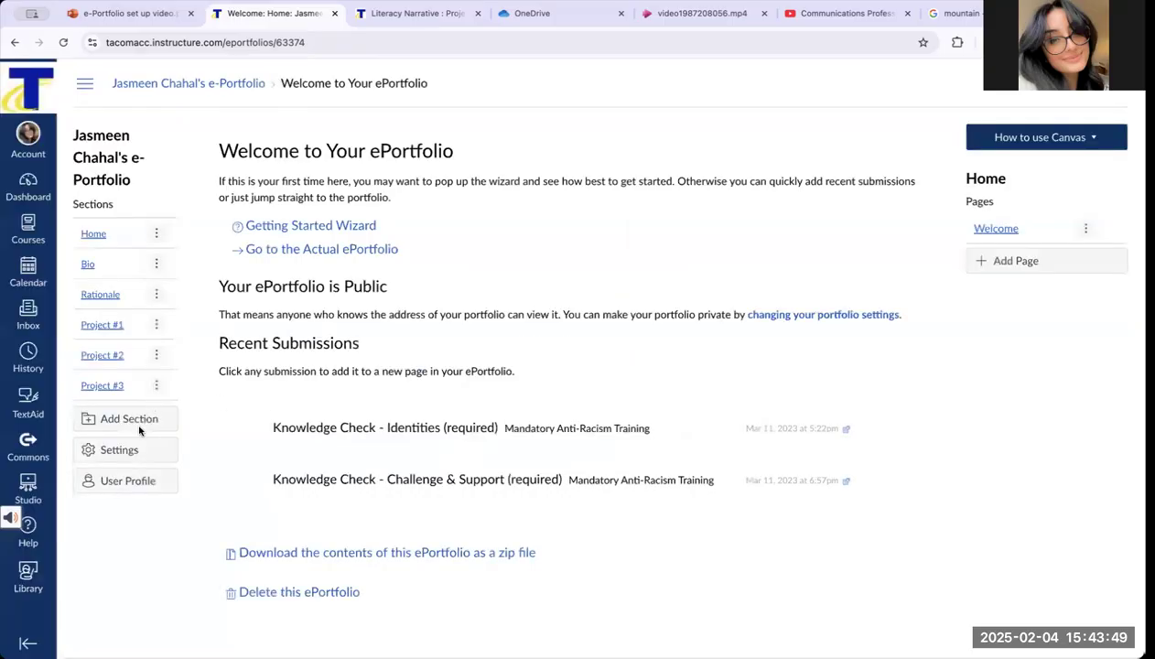
{"action": "left_click", "coordinate": [142, 458]}
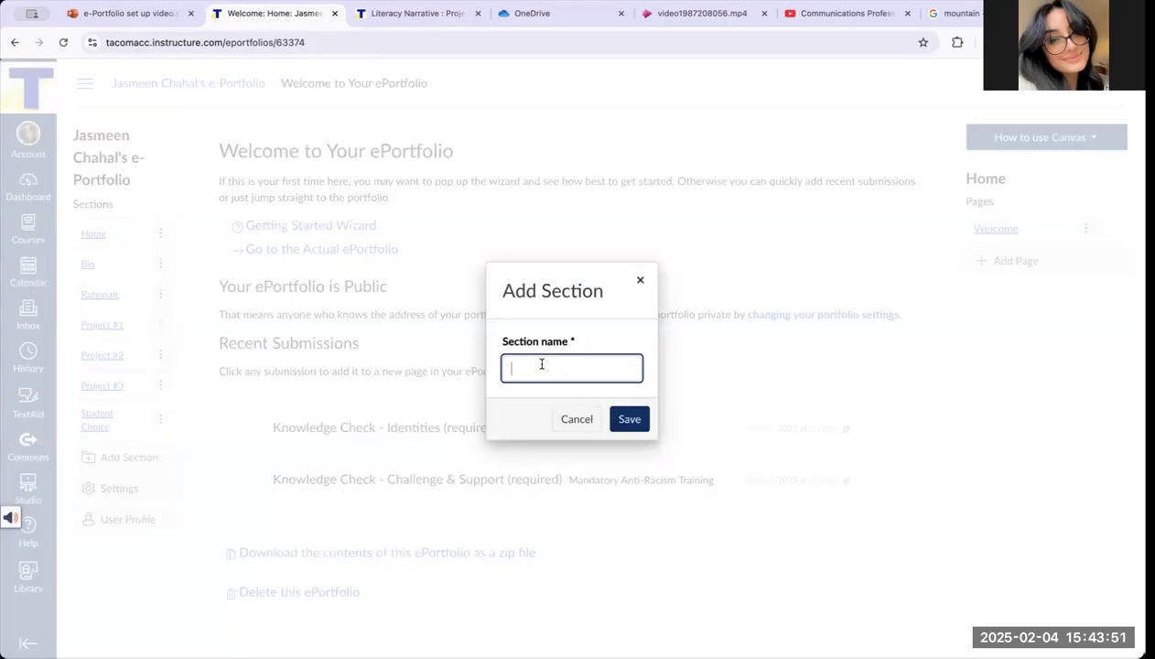
{"action": "type", "text": "Th"}
{"action": "left_click", "coordinate": [656, 402]}
{"action": "left_click", "coordinate": [645, 425]}
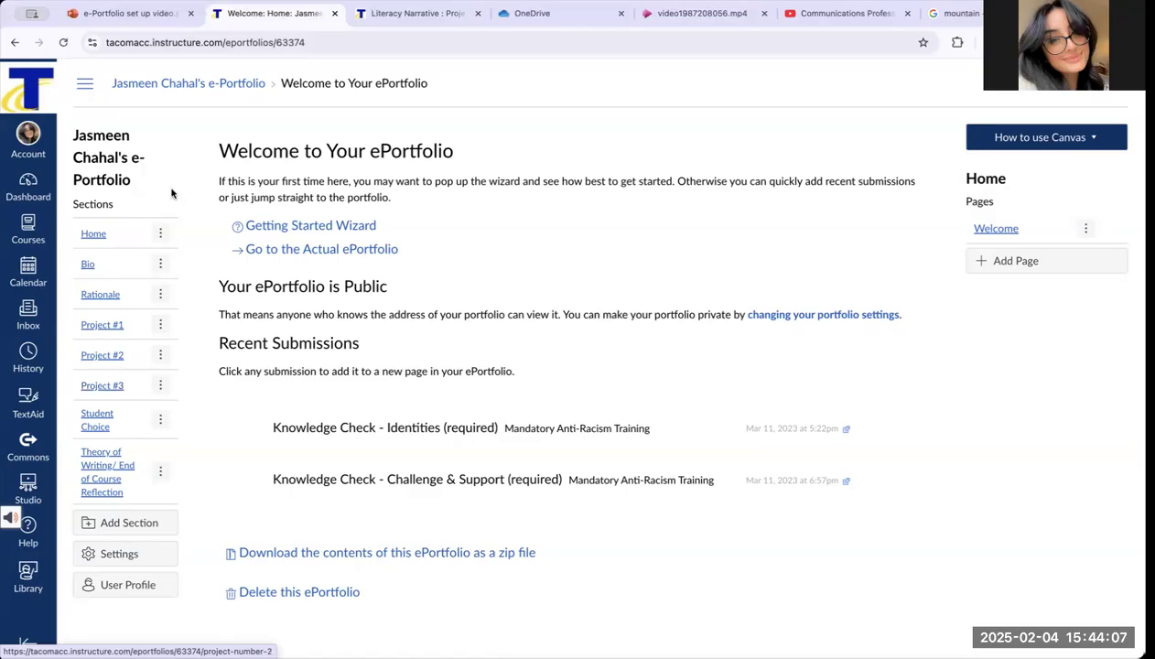
Step: View the 'Renaming Landing Pages for Sections' slide, then return to the ePortfolio
{"action": "left_click", "coordinate": [138, 20]}
{"action": "scroll", "coordinate": [123, 472], "scroll_direction": "down", "scroll_amount": 3}
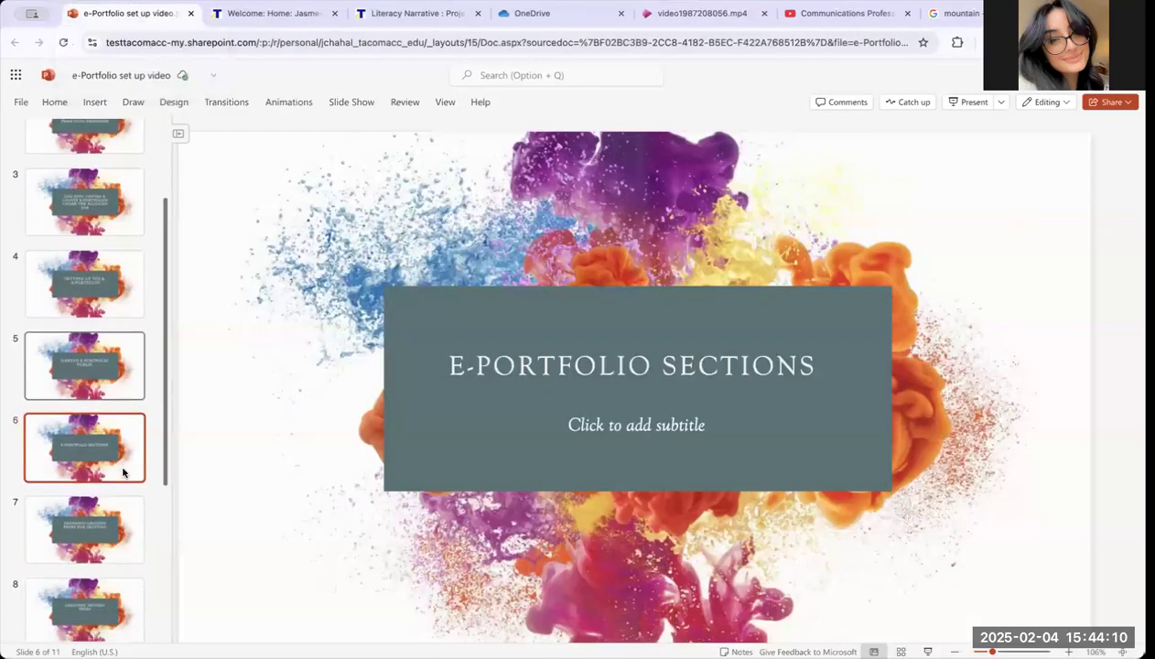
{"action": "left_click", "coordinate": [105, 529]}
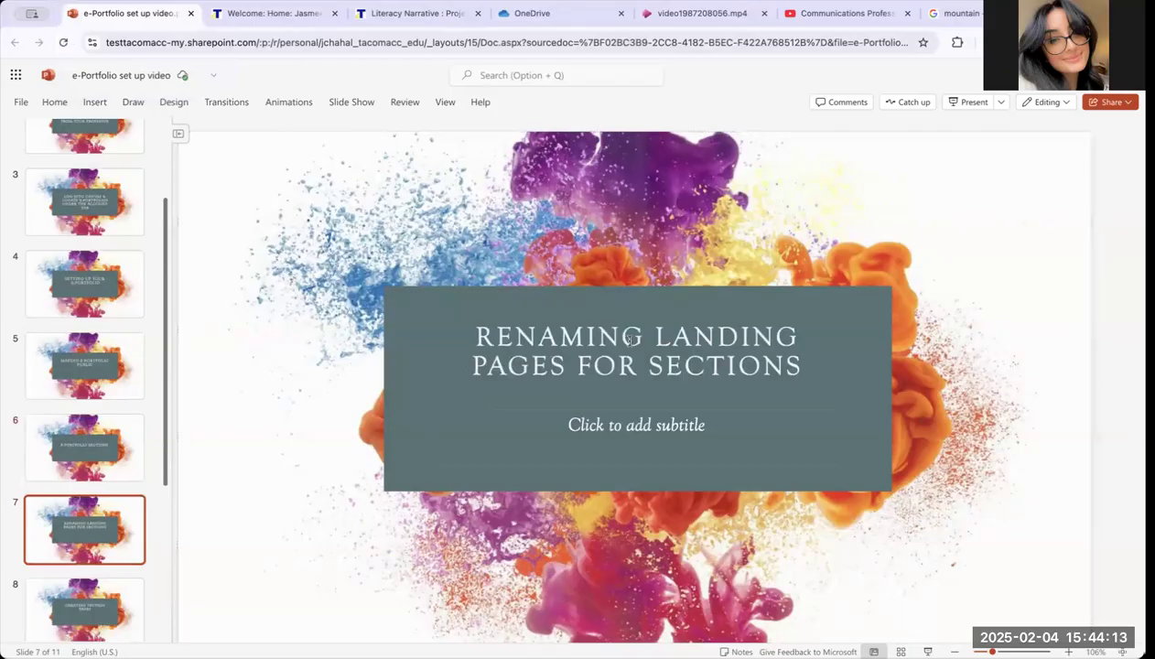
{"action": "key", "text": "ctrl+Tab"}
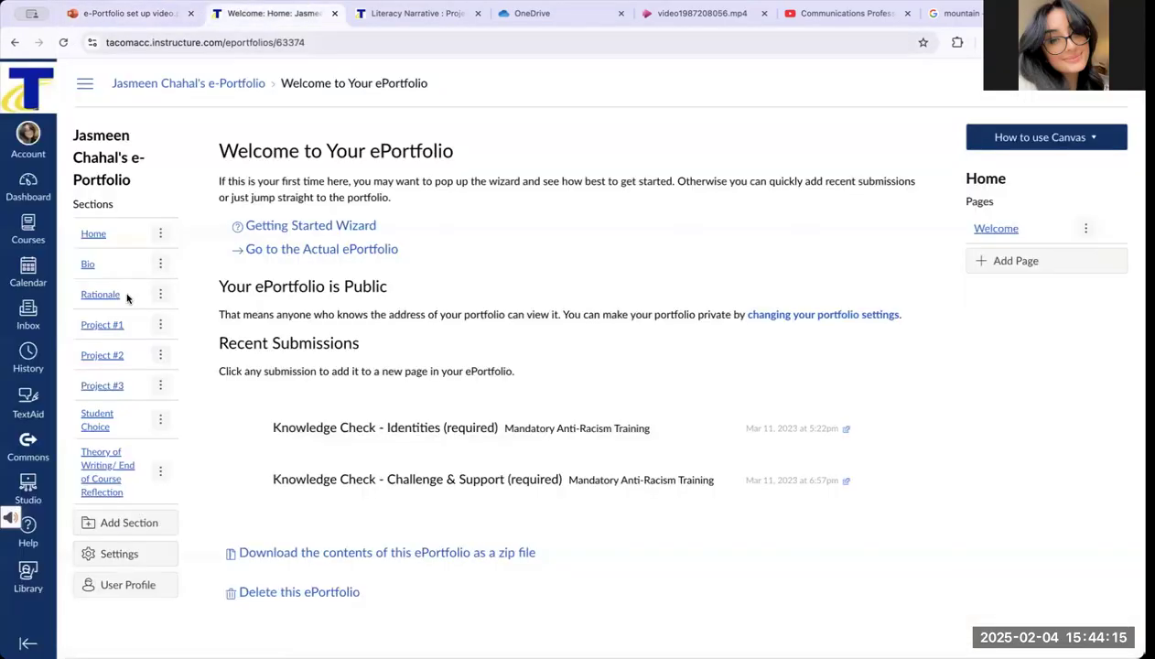
Step: Rename the Bio landing page from 'New Page' to the 'Meet Professor' title and save it
{"action": "left_click", "coordinate": [89, 267]}
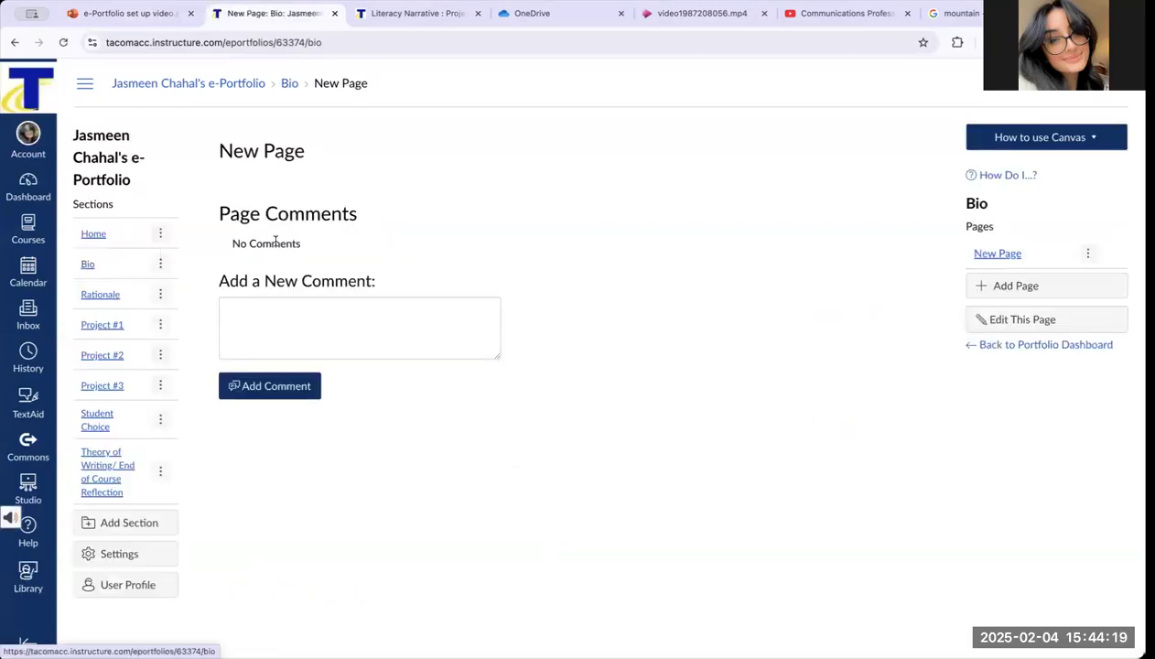
{"action": "left_click_drag", "start_coordinate": [217, 152], "coordinate": [355, 156]}
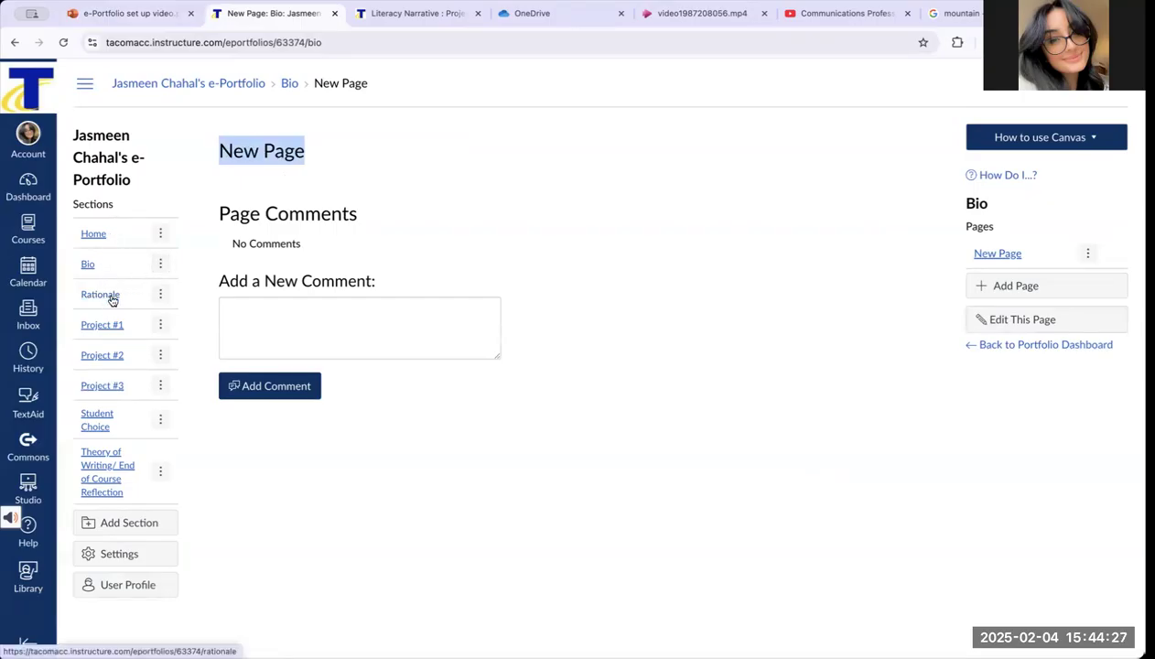
{"action": "left_click", "coordinate": [393, 197]}
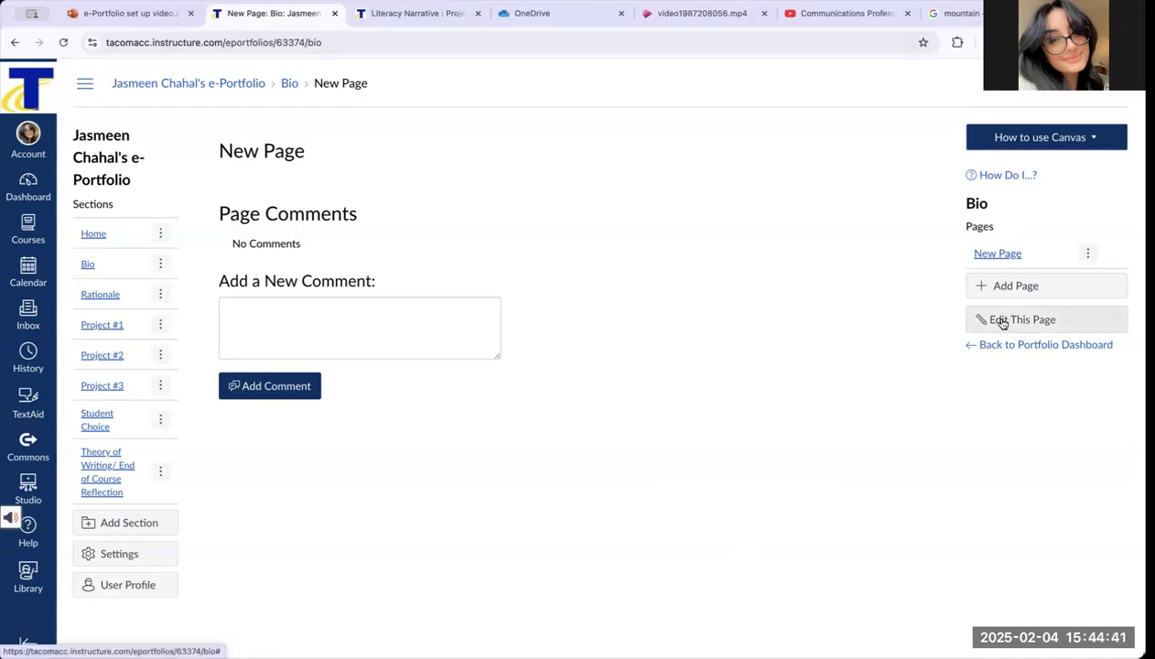
{"action": "left_click", "coordinate": [1003, 321]}
{"action": "type", "text": "Meet Professor Bassi-Chahal"}
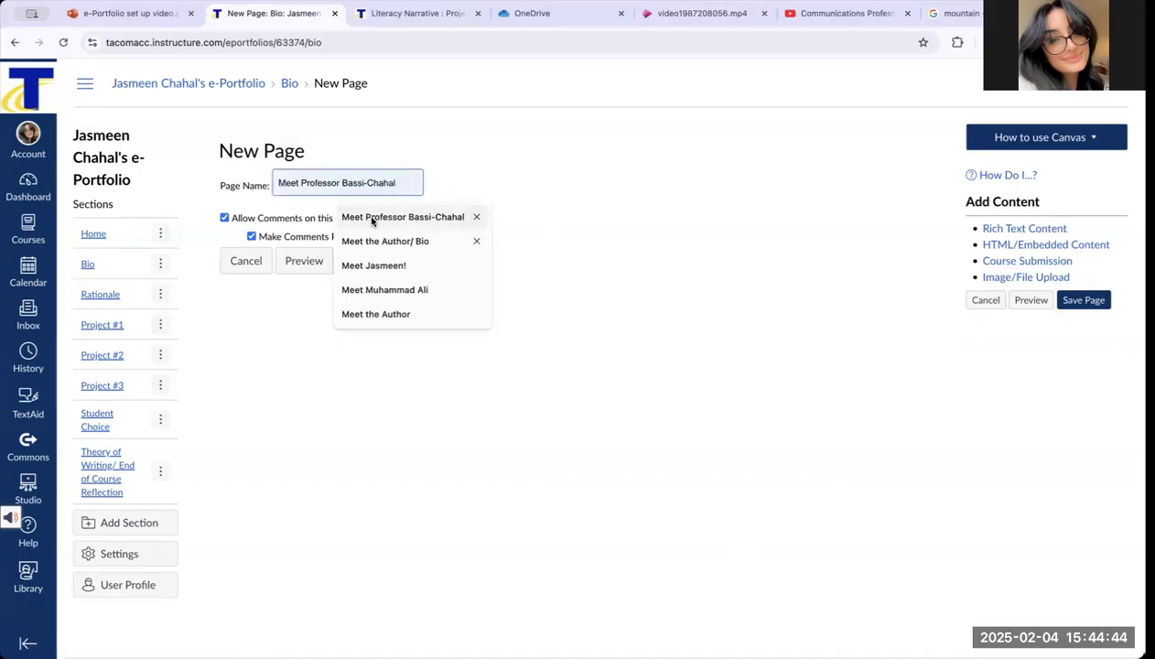
{"action": "left_click", "coordinate": [372, 220]}
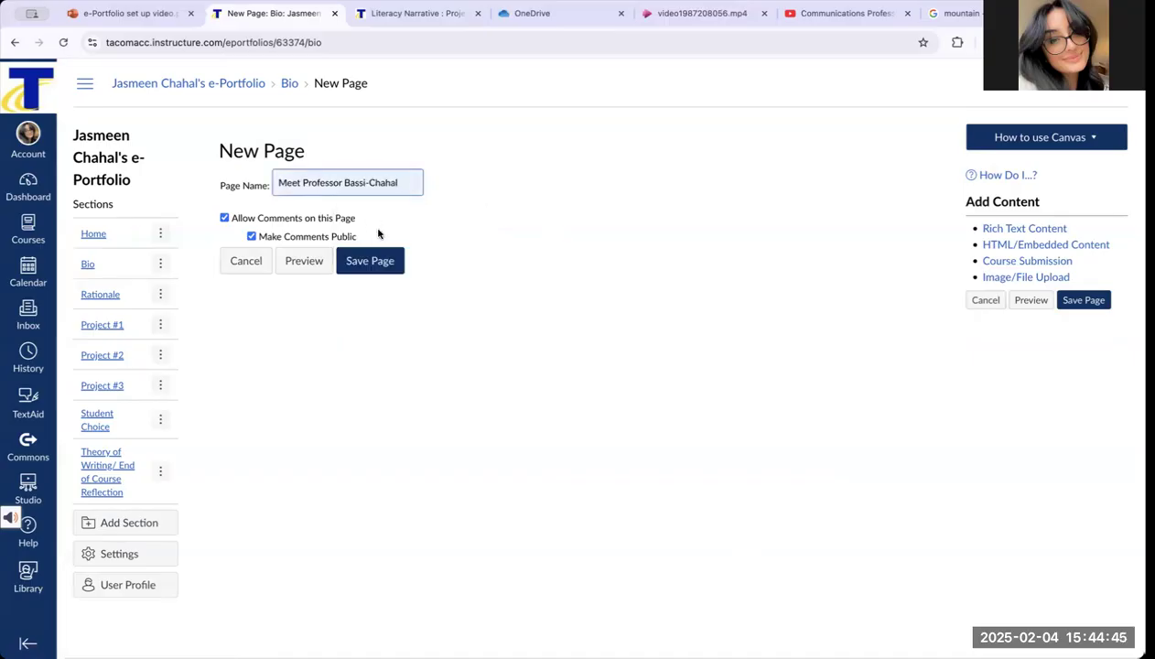
{"action": "left_click", "coordinate": [387, 266]}
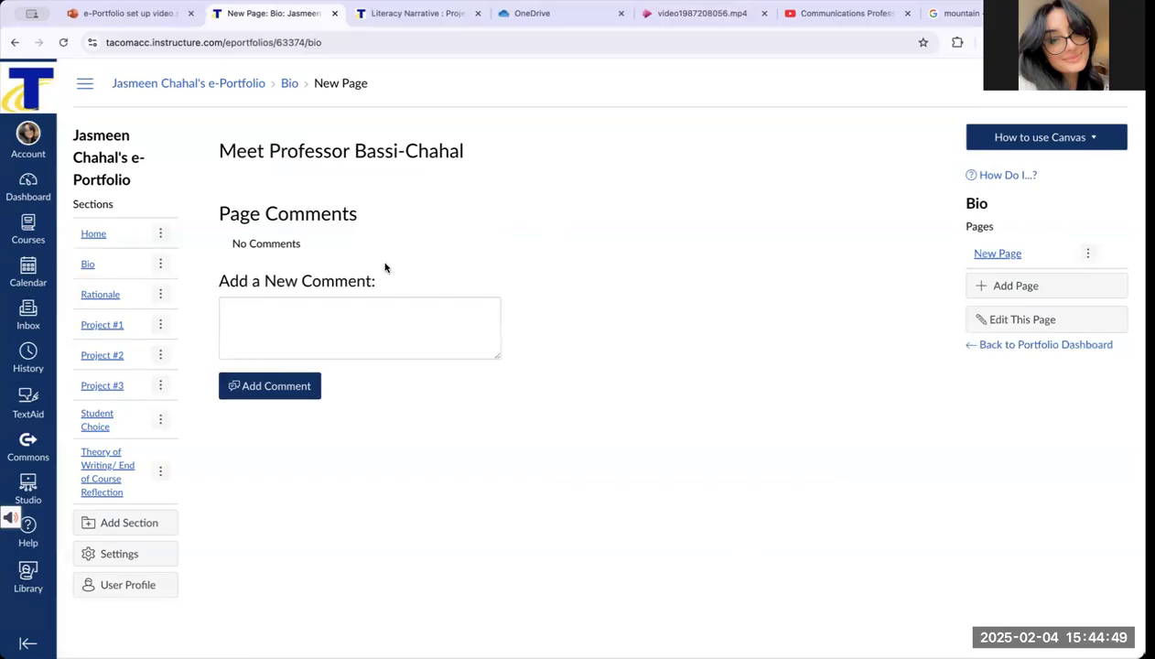
Step: Rename the Project #1 landing page to 'Literacy Narrative' and save it
{"action": "left_click", "coordinate": [110, 326]}
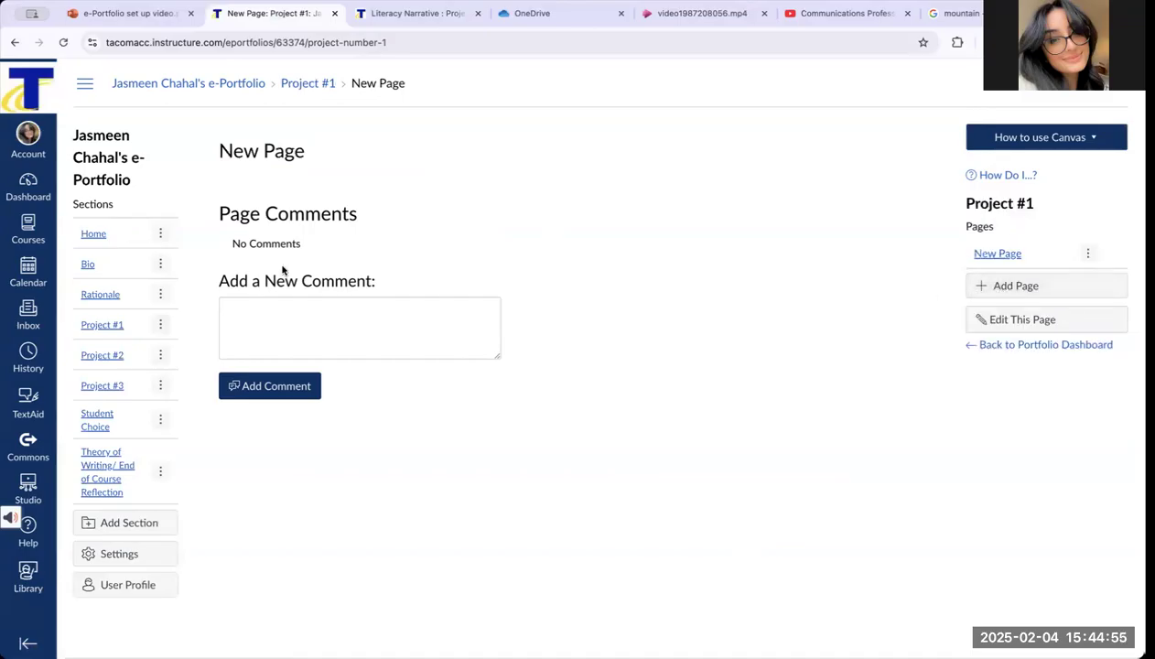
{"action": "left_click", "coordinate": [1017, 320]}
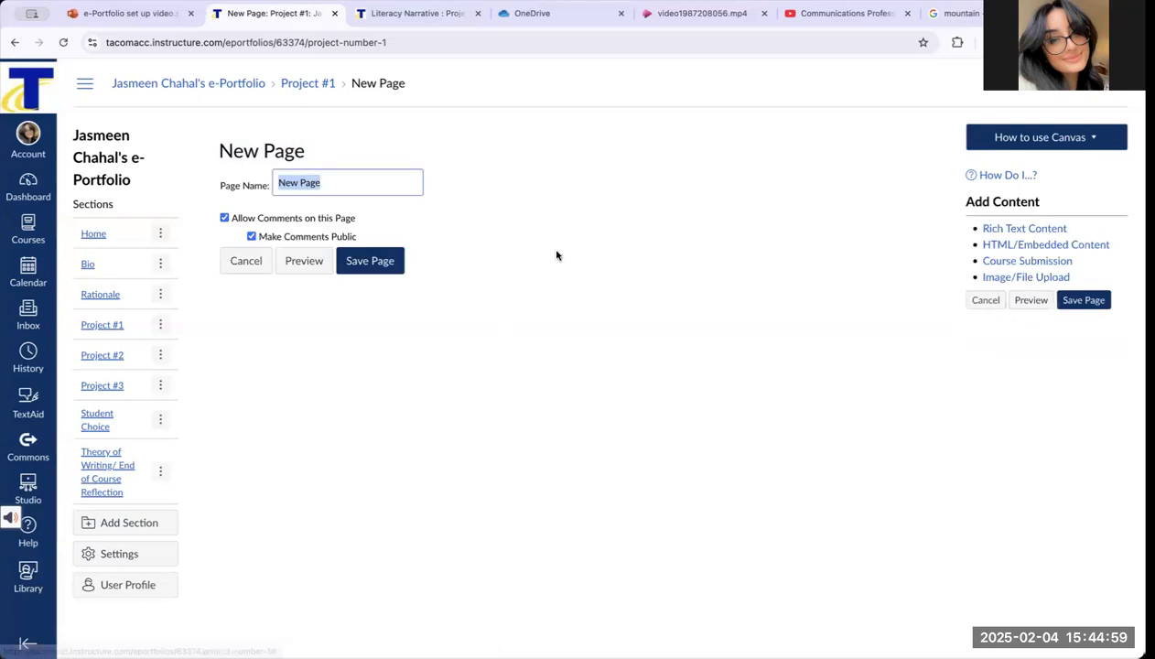
{"action": "type", "text": "Literacy Narrative"}
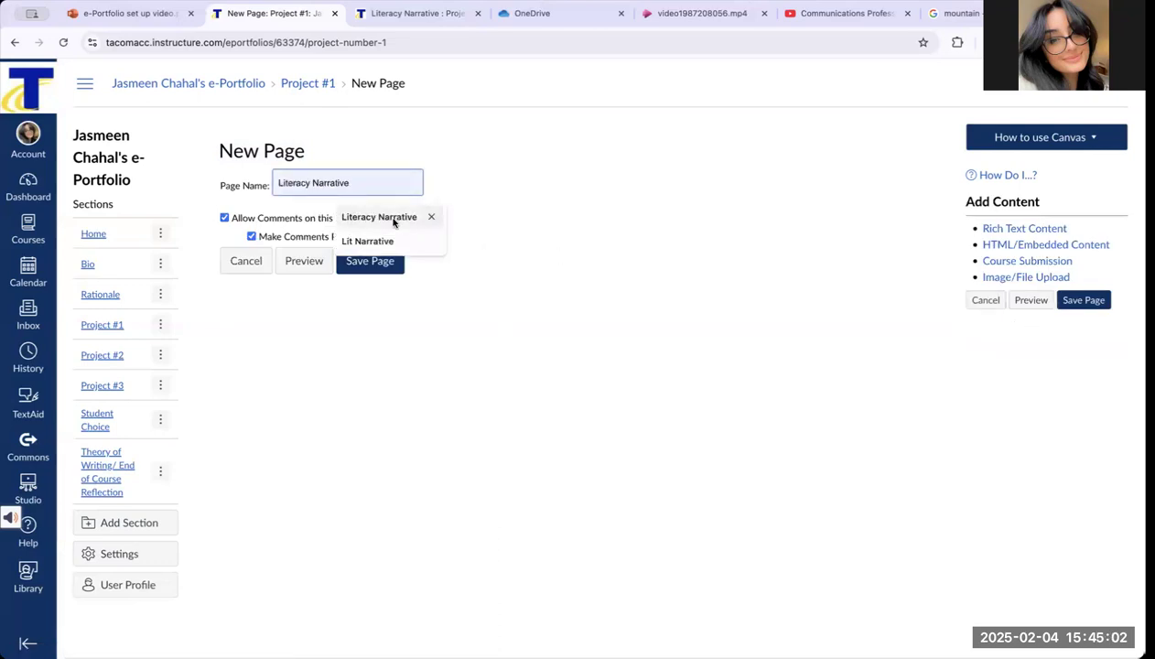
{"action": "left_click", "coordinate": [394, 219]}
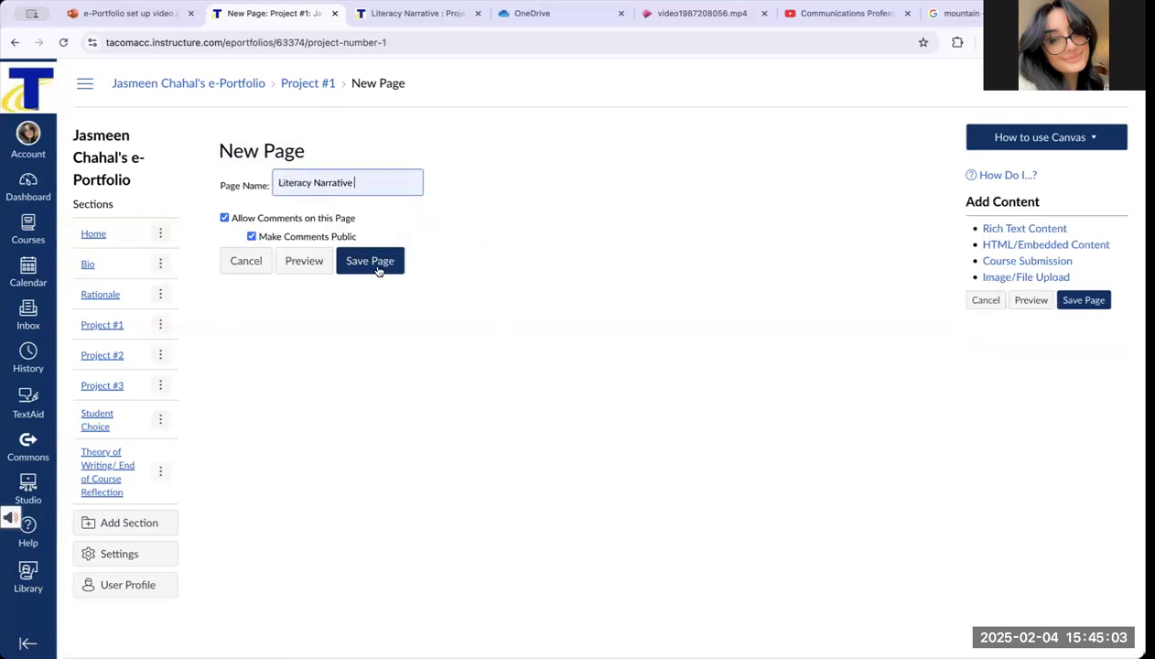
{"action": "left_click", "coordinate": [377, 263]}
Step: Rename the Project #2 landing page to 'Writing Process & Craft' and save it
{"action": "left_click", "coordinate": [117, 355]}
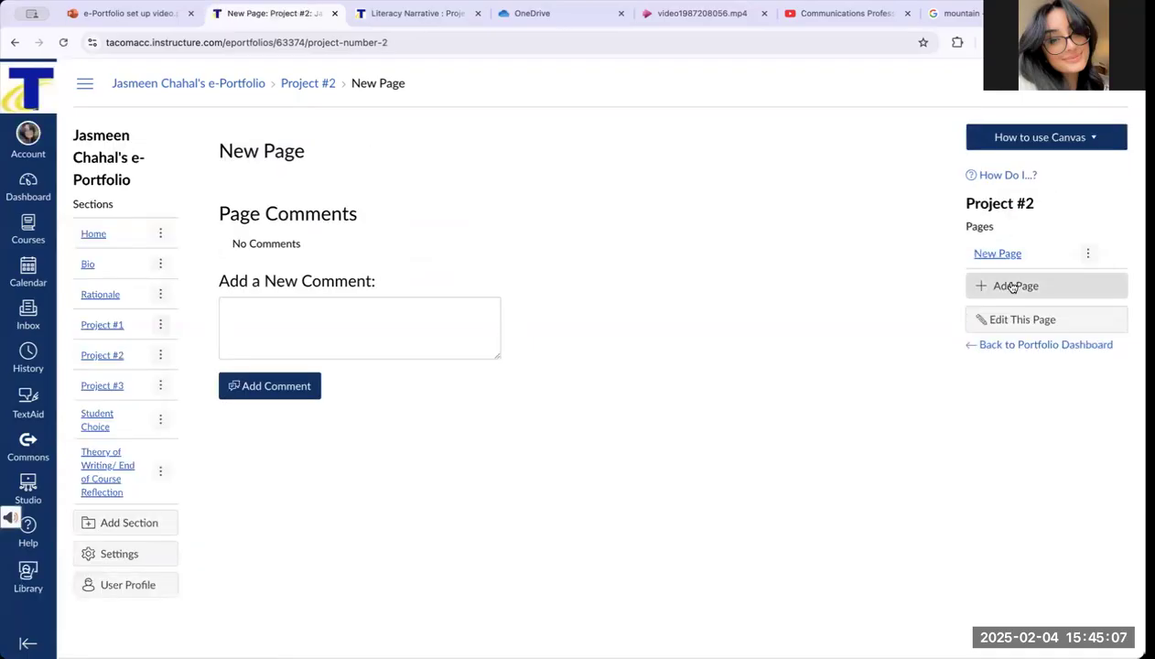
{"action": "left_click", "coordinate": [1004, 321]}
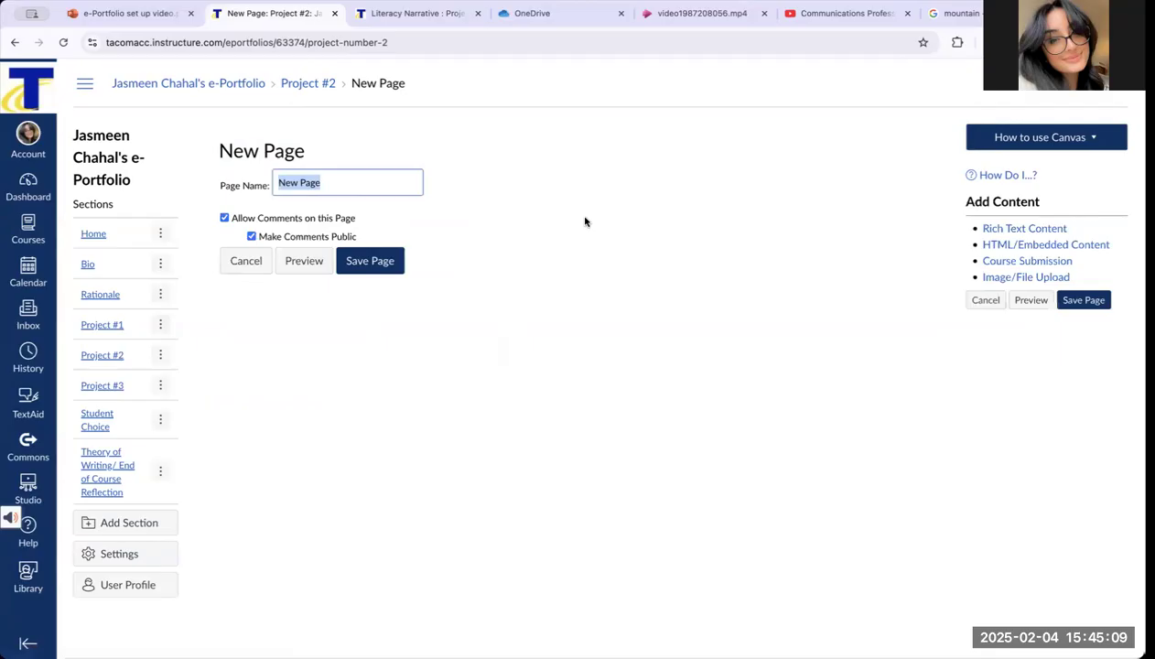
{"action": "type", "text": "Writing Process"}
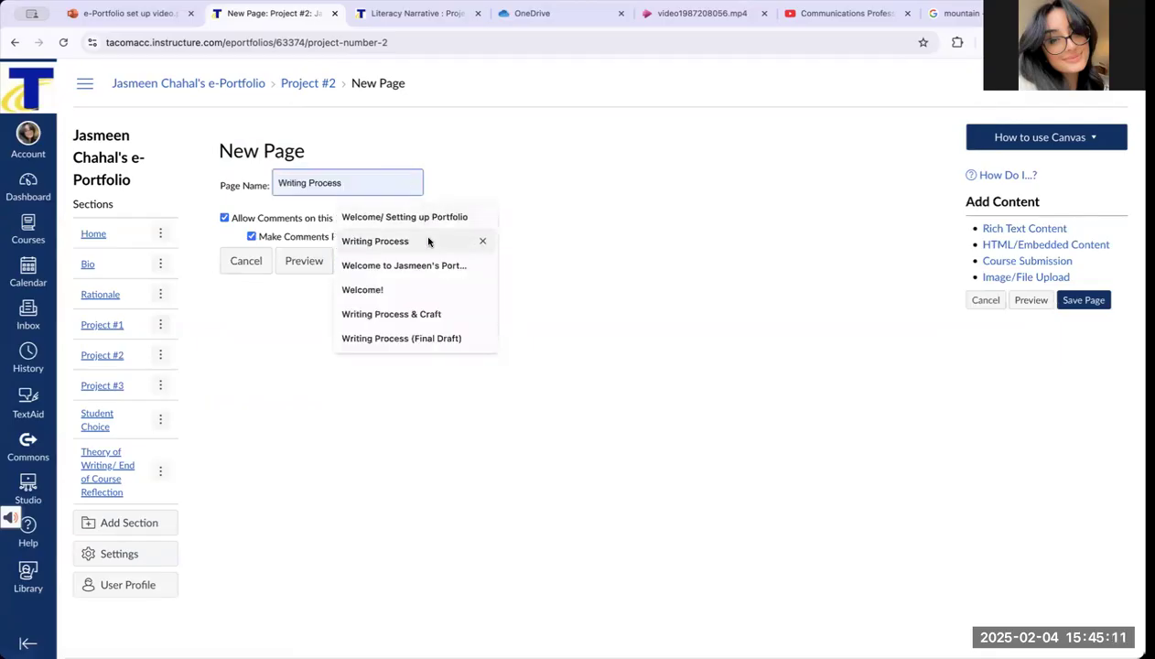
{"action": "left_click", "coordinate": [423, 313]}
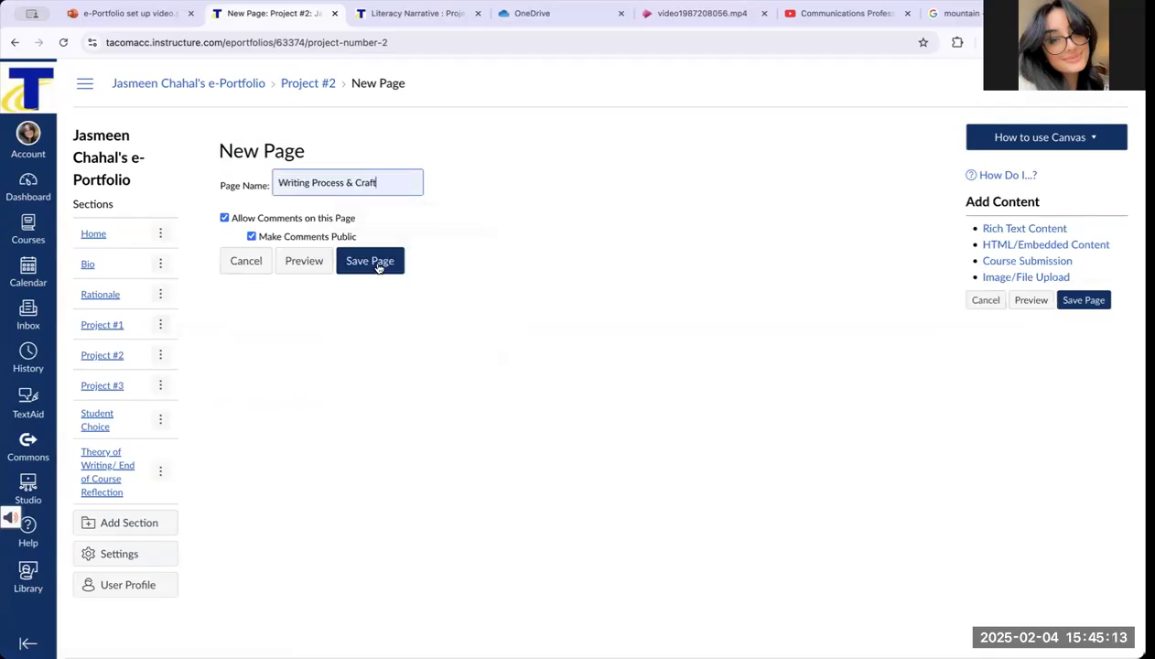
{"action": "left_click", "coordinate": [382, 261]}
Step: Rename the Project #3 landing page to 'Research Video Presentation' and save it
{"action": "left_click", "coordinate": [101, 387]}
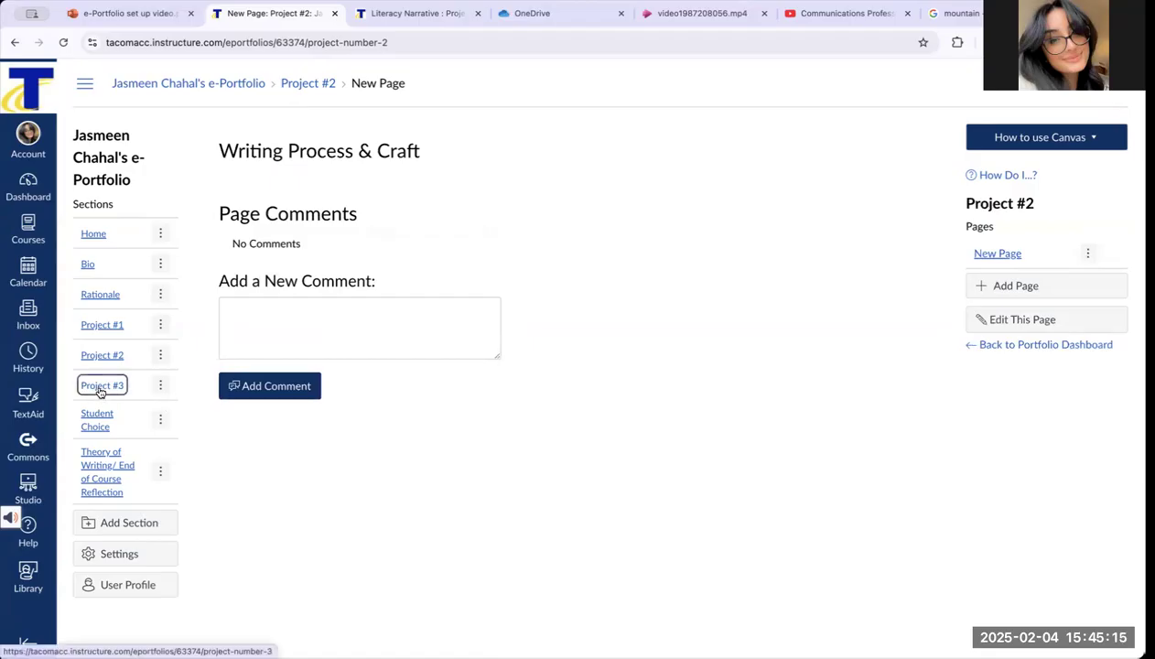
{"action": "left_click", "coordinate": [994, 320]}
{"action": "type", "text": "Res"}
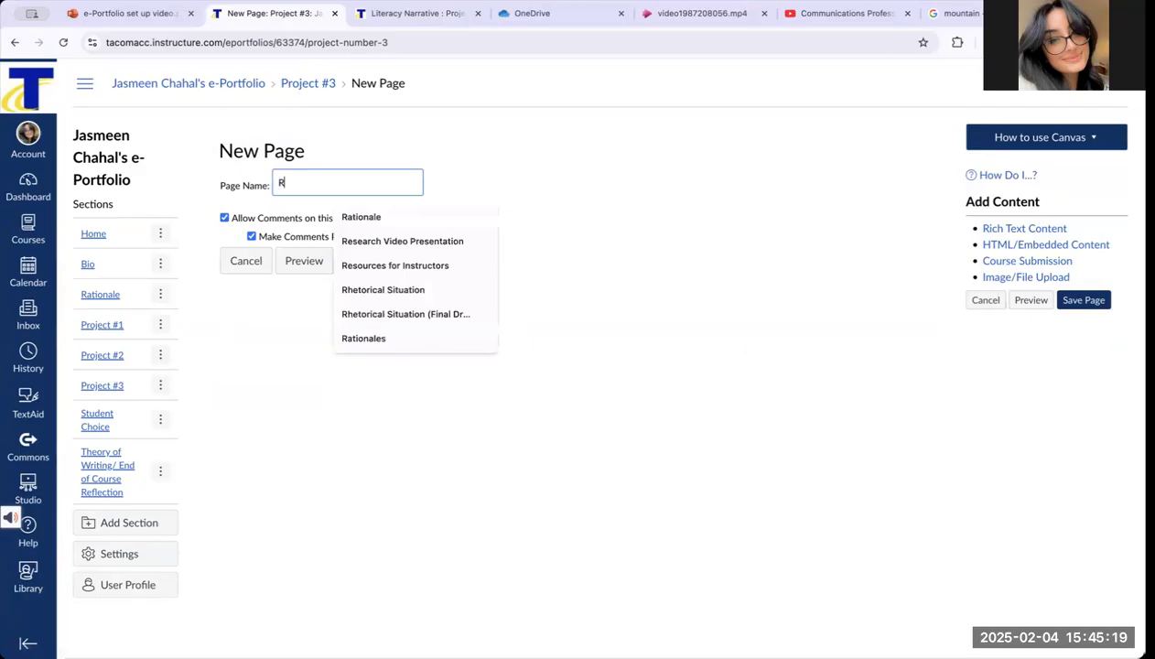
{"action": "left_click", "coordinate": [422, 220]}
{"action": "left_click", "coordinate": [384, 263]}
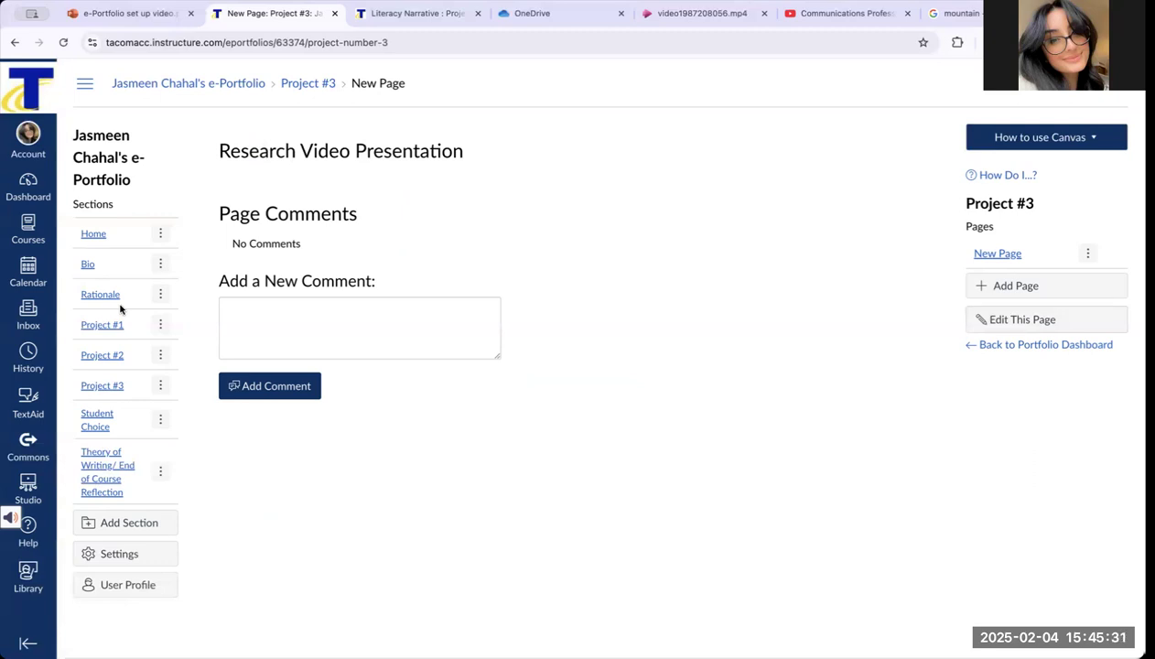
Step: Change slide 8's title to 'Creating Subsection Pages' in PowerPoint, then return to Canvas
{"action": "left_click", "coordinate": [146, 13]}
{"action": "scroll", "coordinate": [101, 536], "scroll_direction": "down", "scroll_amount": 1}
{"action": "left_click", "coordinate": [90, 548]}
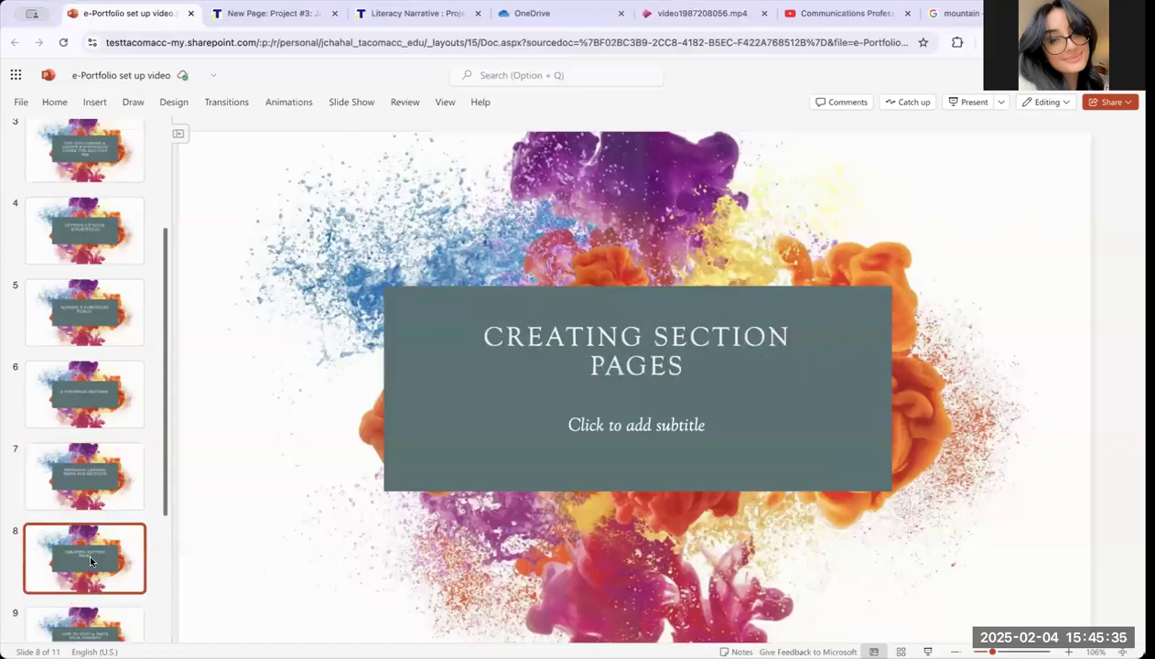
{"action": "left_click", "coordinate": [657, 337]}
{"action": "type", "text": "S"}
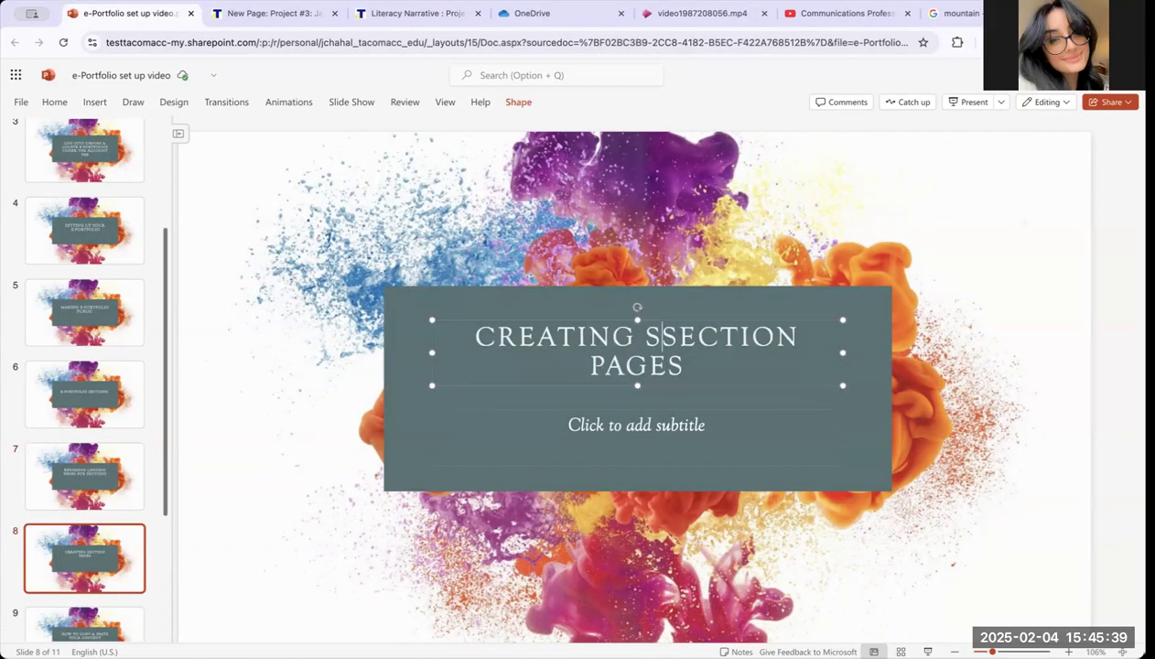
{"action": "type", "text": "ub"}
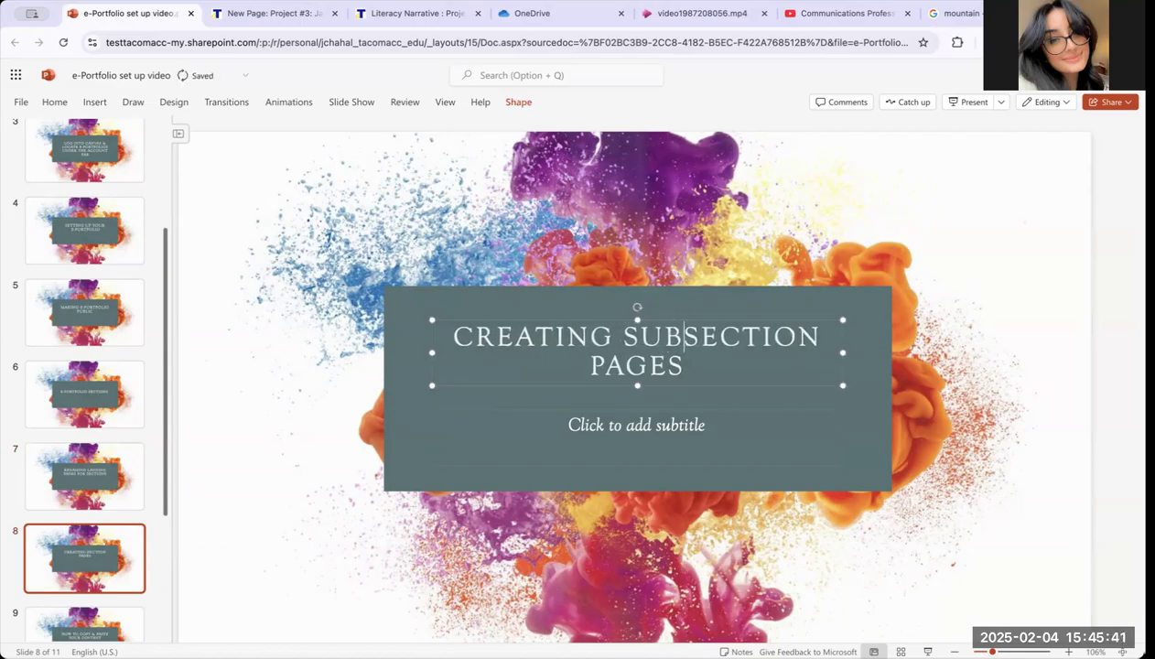
{"action": "left_click", "coordinate": [268, 13]}
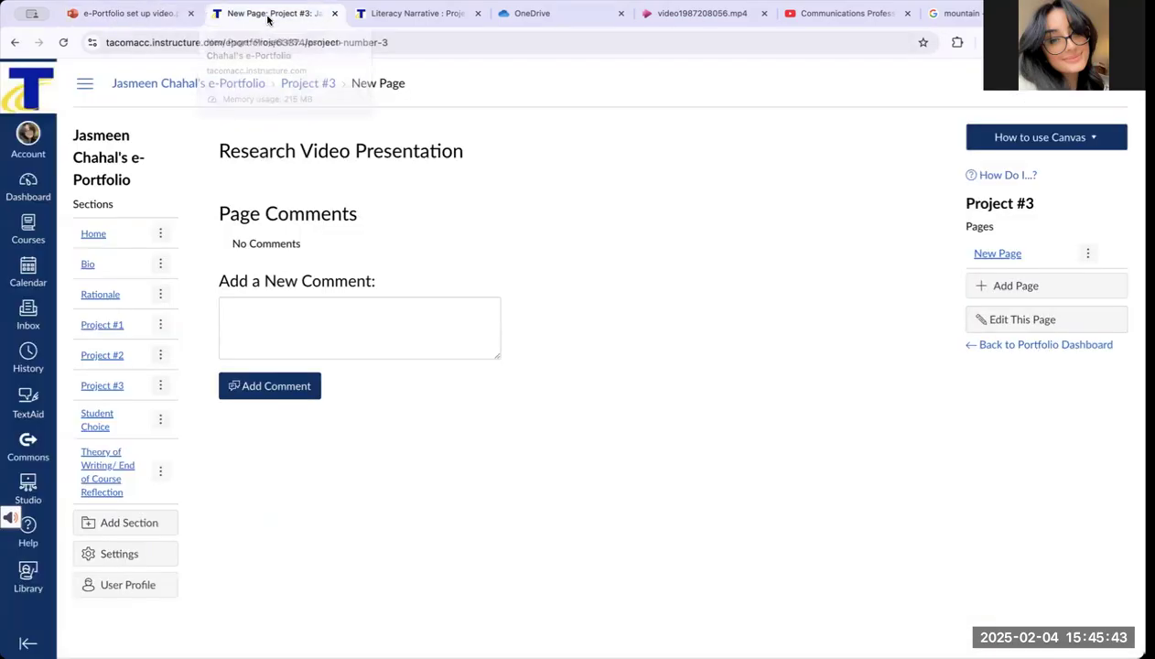
Step: Open Project #1 and add a 'Cover Letter' page under it
{"action": "left_click", "coordinate": [101, 327]}
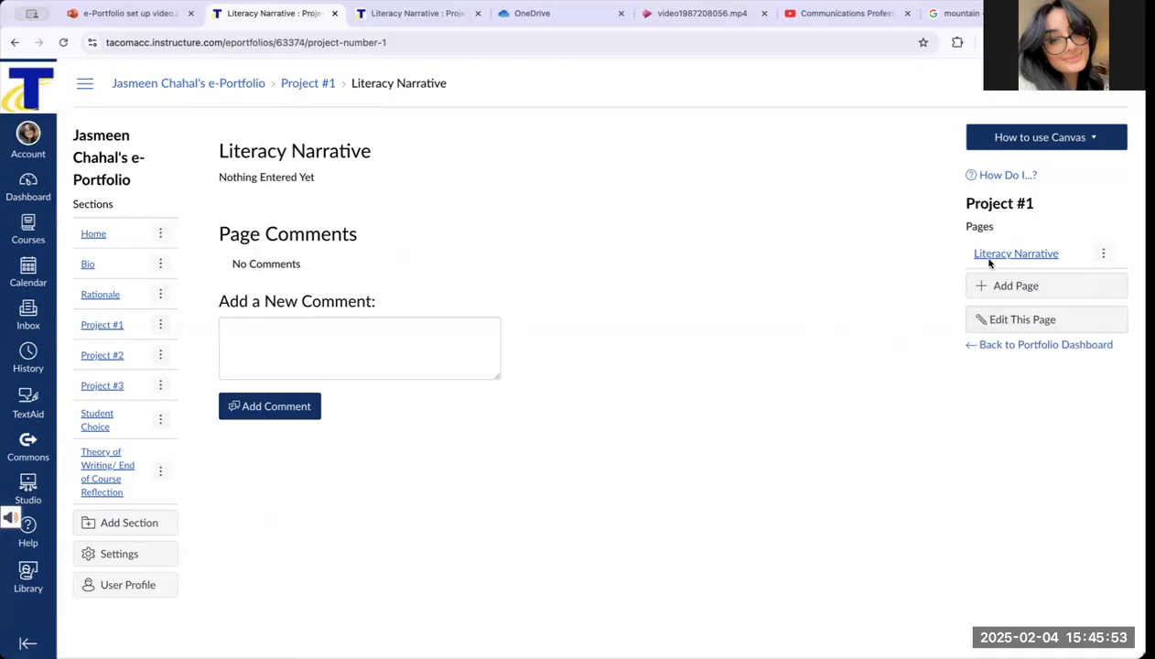
{"action": "left_click", "coordinate": [1038, 288]}
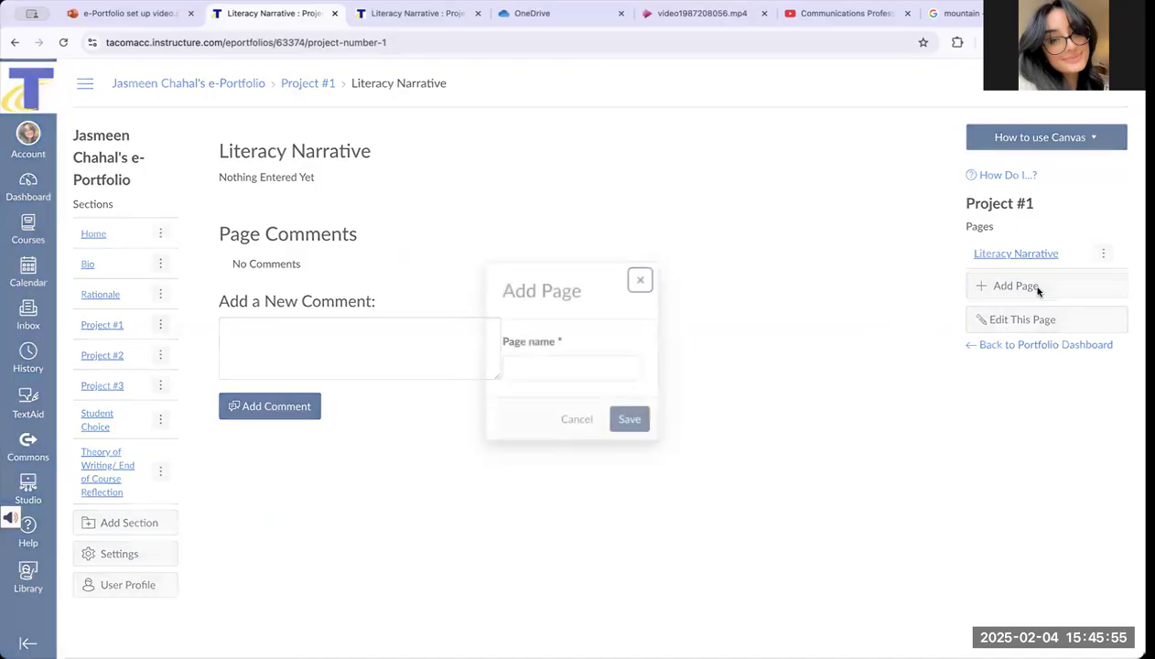
{"action": "left_click", "coordinate": [603, 372]}
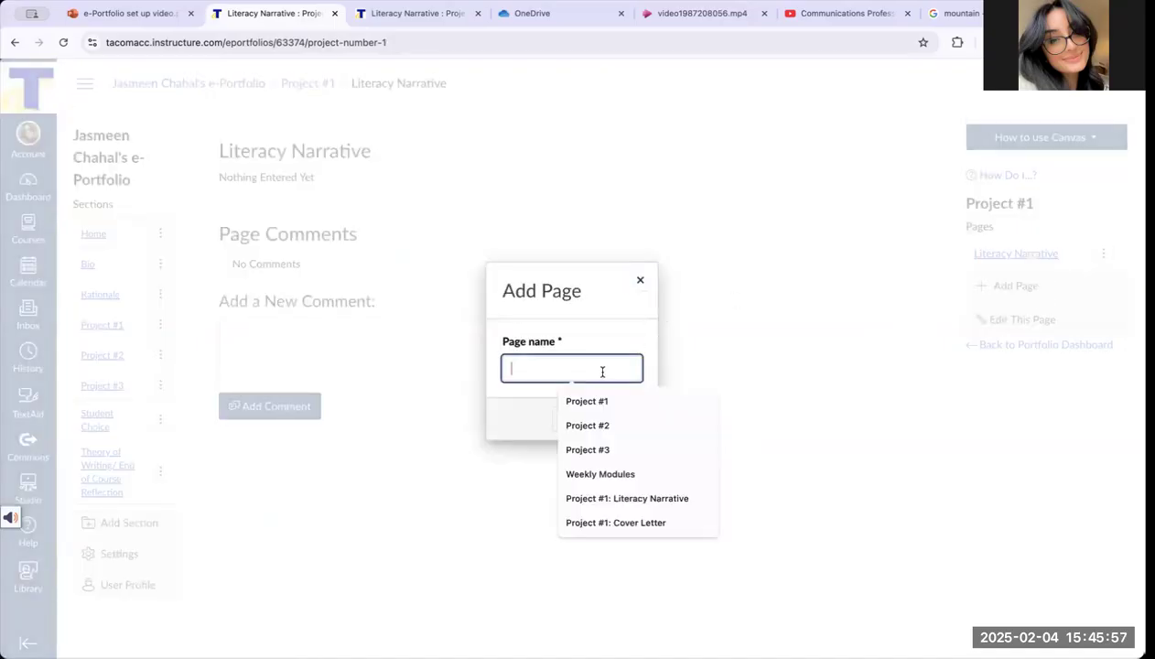
{"action": "type", "text": "Co"}
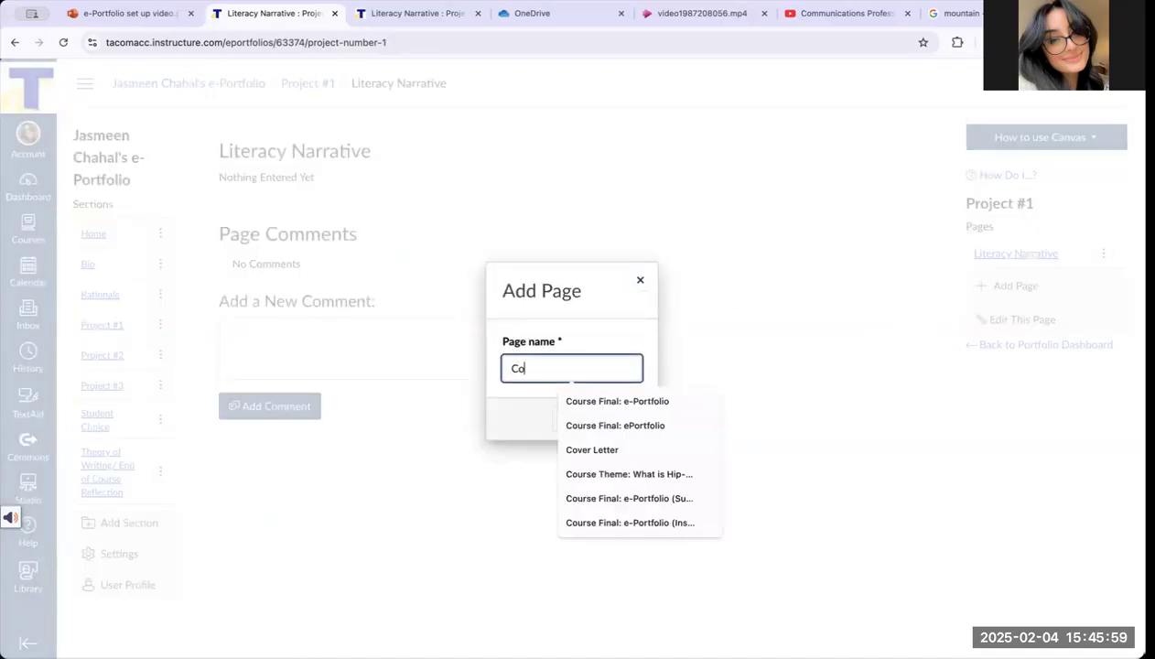
{"action": "left_click", "coordinate": [595, 449]}
{"action": "left_click", "coordinate": [639, 423]}
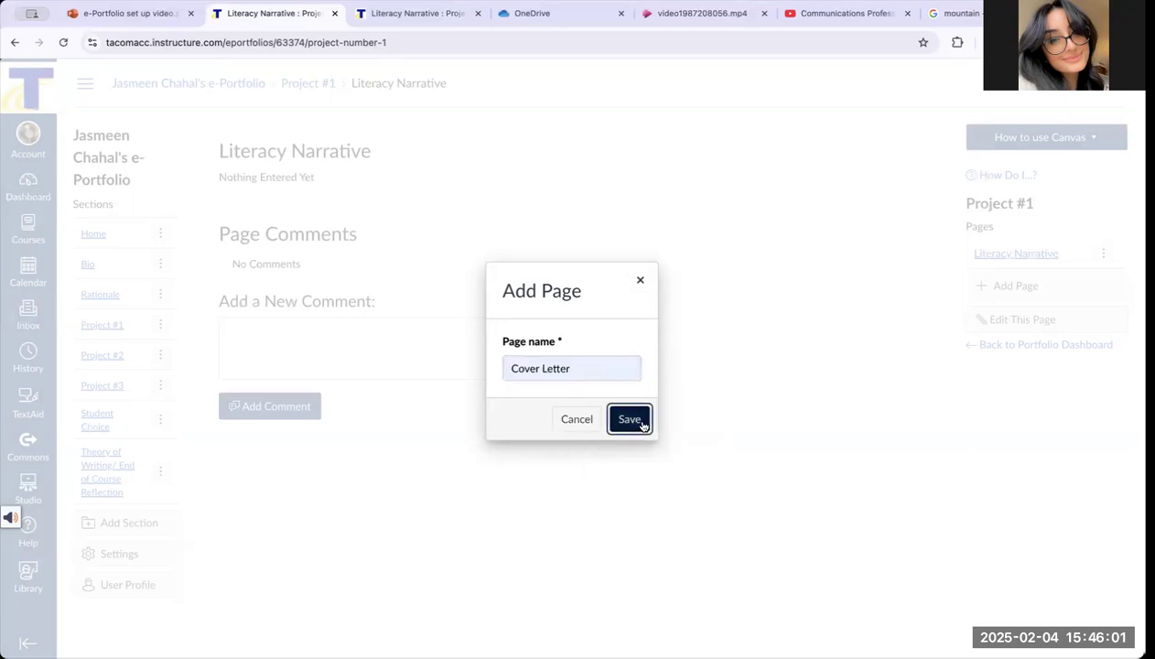
Step: Add a 'Pre-Write' page under Project #1
{"action": "left_click", "coordinate": [1024, 318]}
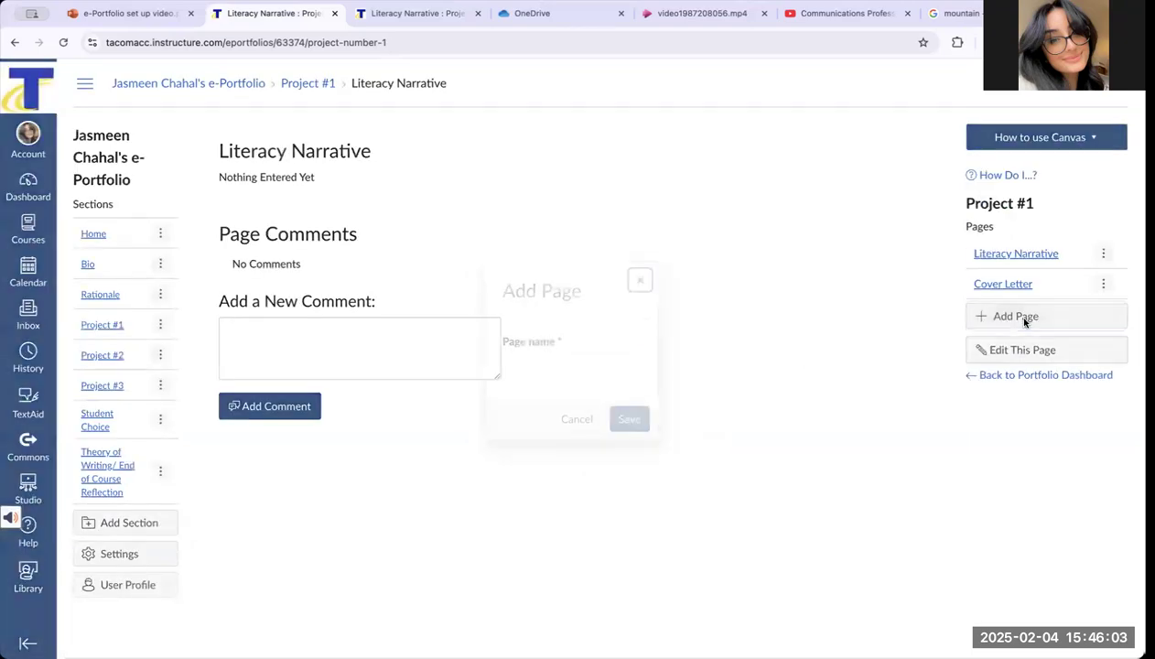
{"action": "left_click", "coordinate": [578, 366]}
{"action": "type", "text": "Pre-Write"}
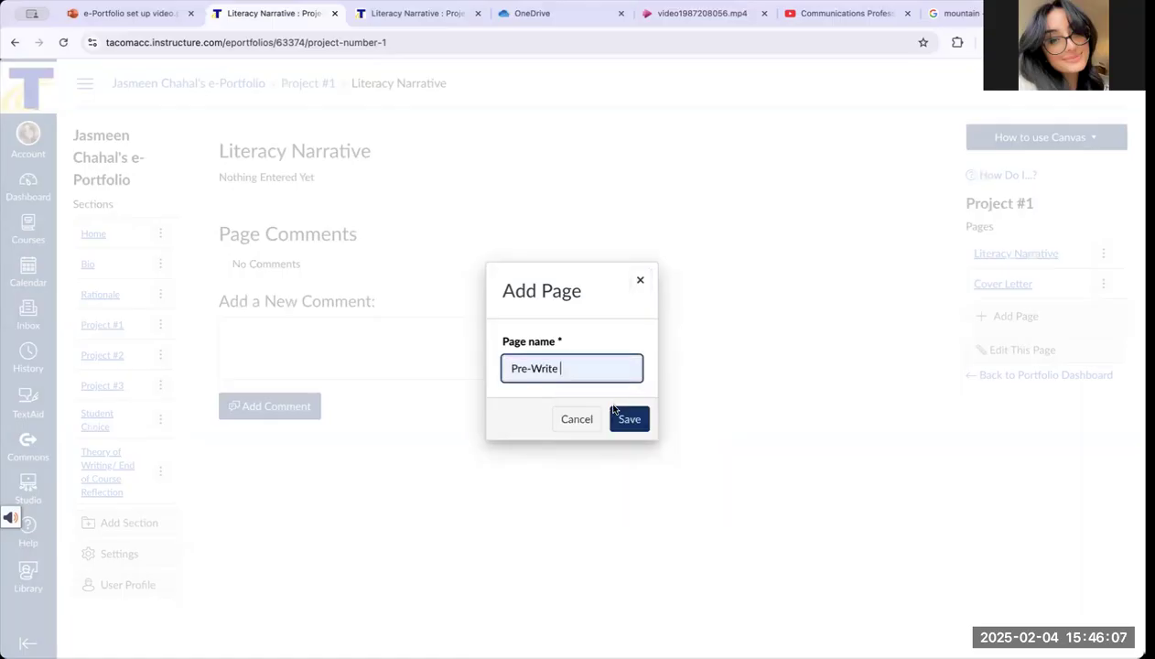
{"action": "left_click", "coordinate": [628, 418]}
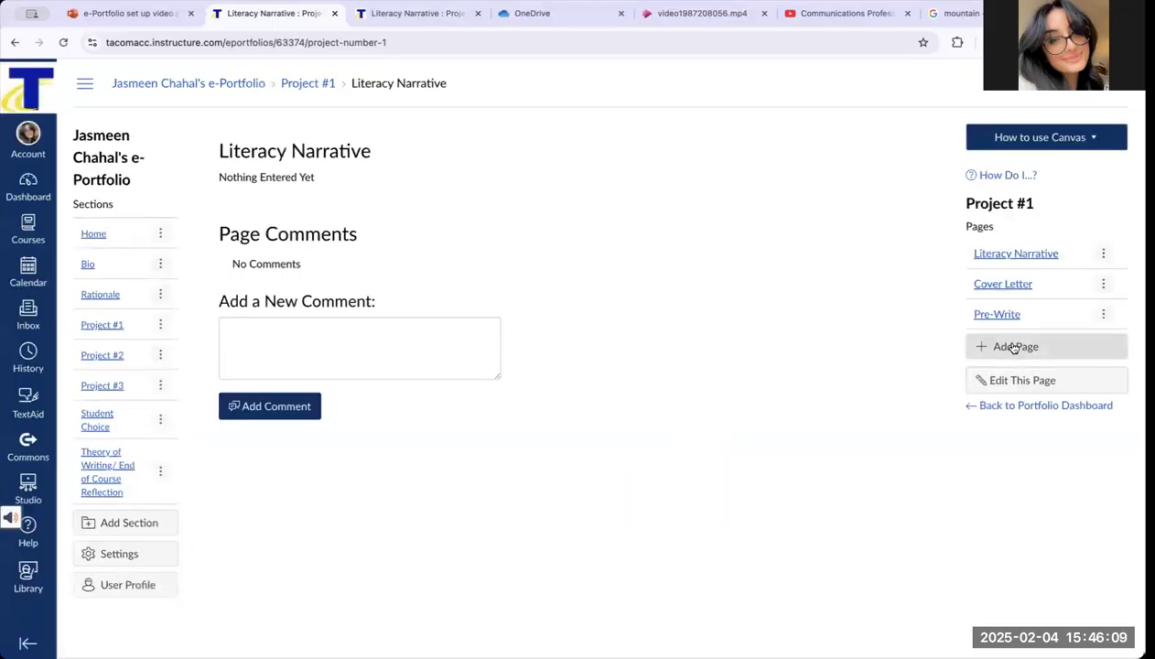
Step: Add a 'Take Away' page under Project #1
{"action": "left_click", "coordinate": [1013, 349]}
{"action": "left_click", "coordinate": [571, 365]}
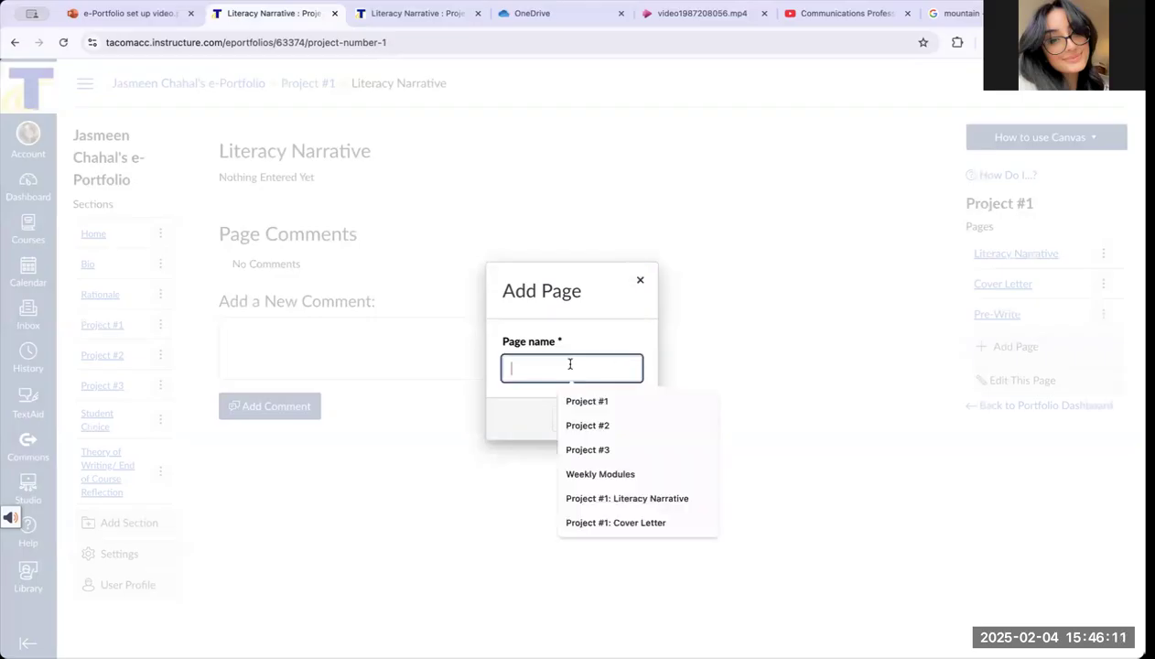
{"action": "type", "text": "Tak"}
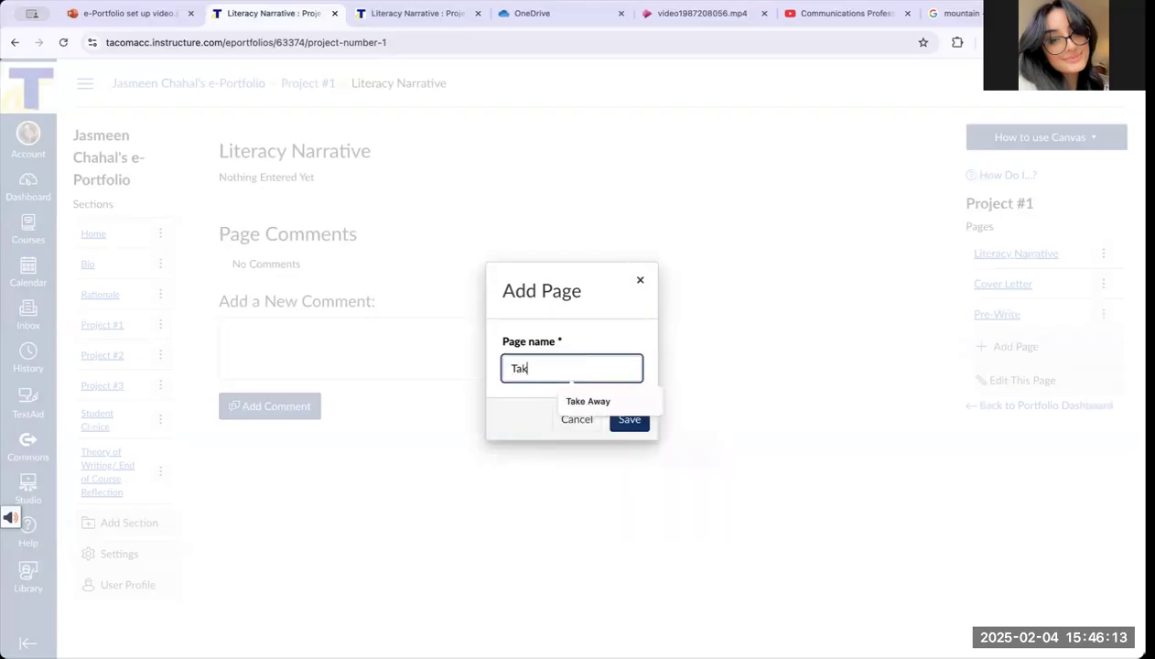
{"action": "type", "text": "e Away"}
{"action": "left_click", "coordinate": [588, 400]}
{"action": "left_click", "coordinate": [629, 419]}
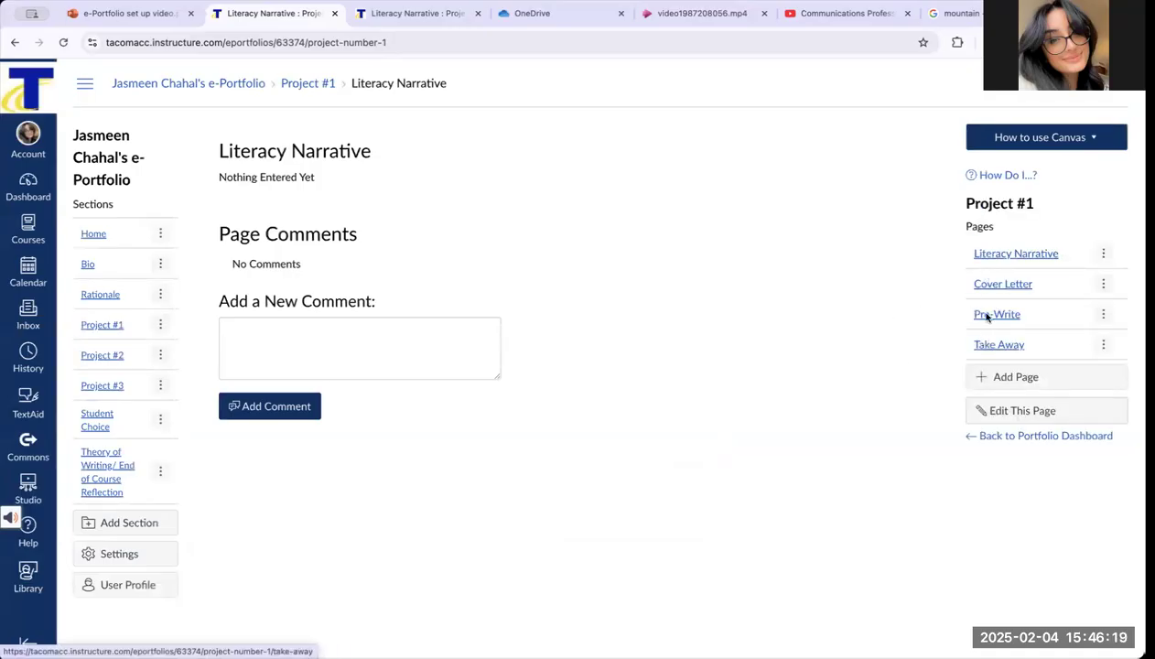
Step: Open Project #2 and add a 'Cover Letter' page under it
{"action": "left_click", "coordinate": [111, 358]}
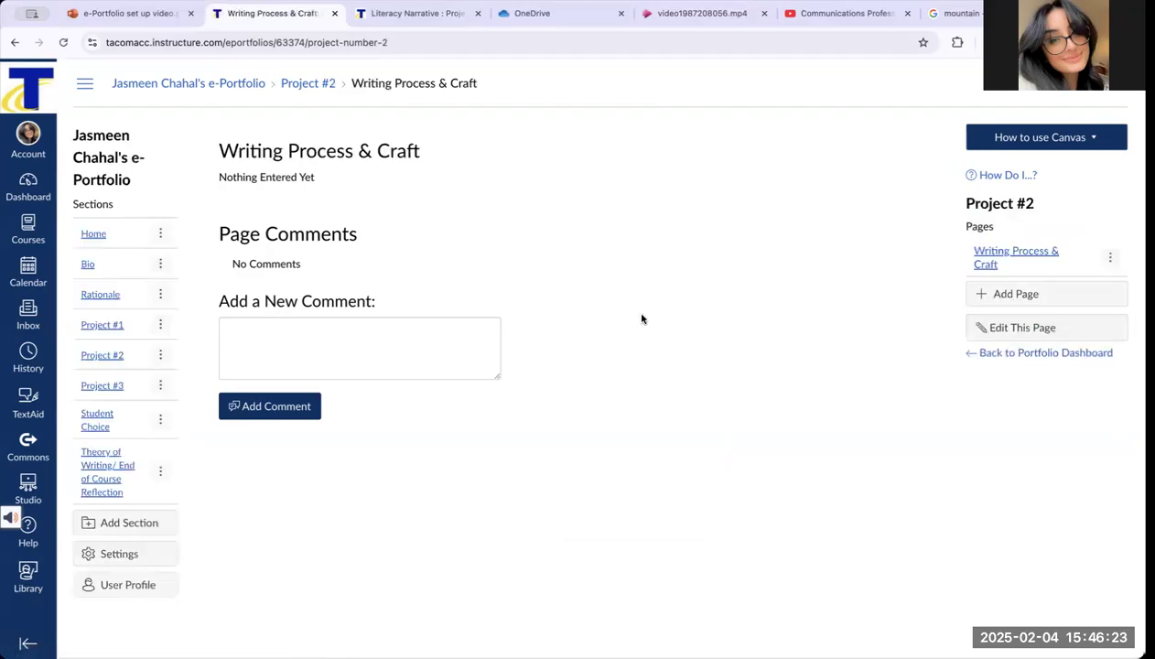
{"action": "left_click", "coordinate": [1001, 294]}
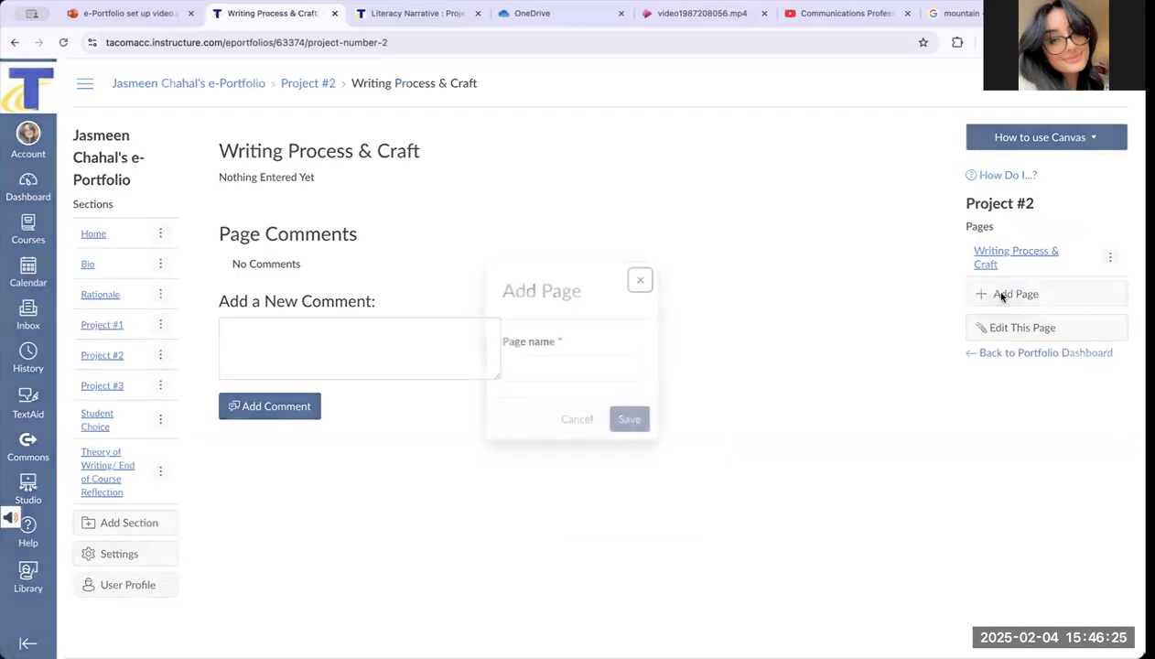
{"action": "left_click", "coordinate": [552, 367]}
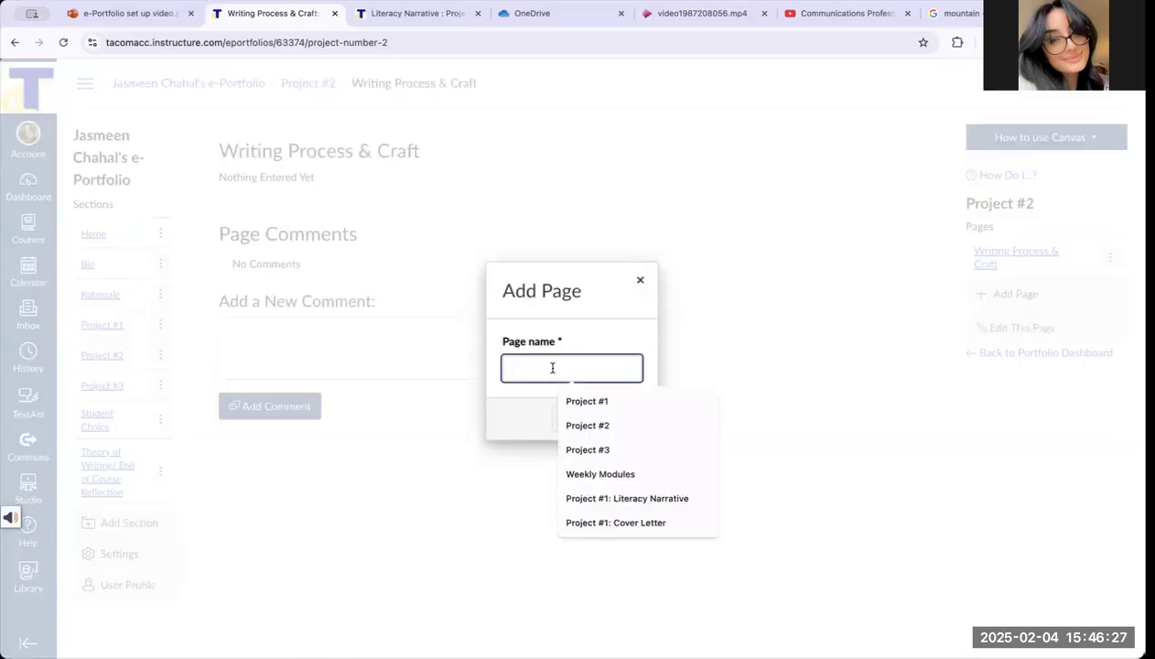
{"action": "type", "text": "C"}
{"action": "left_click", "coordinate": [595, 446]}
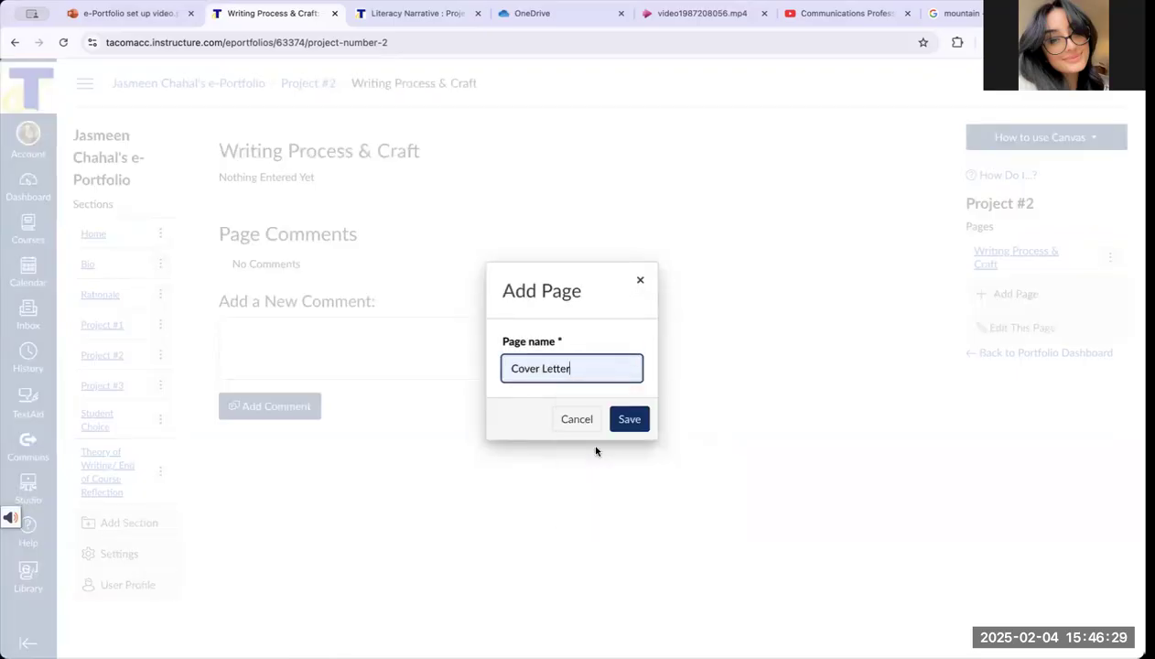
{"action": "left_click", "coordinate": [632, 421]}
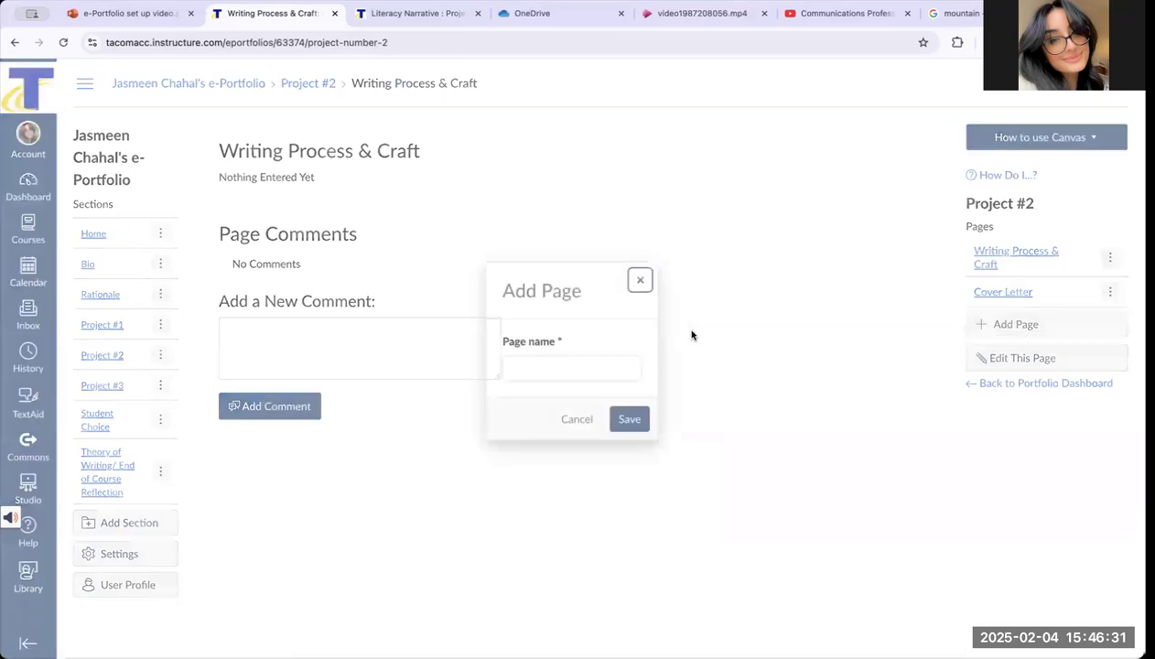
Step: Add a 'Pre-Write' page under Project #2
{"action": "left_click", "coordinate": [544, 370]}
{"action": "type", "text": "Pre"}
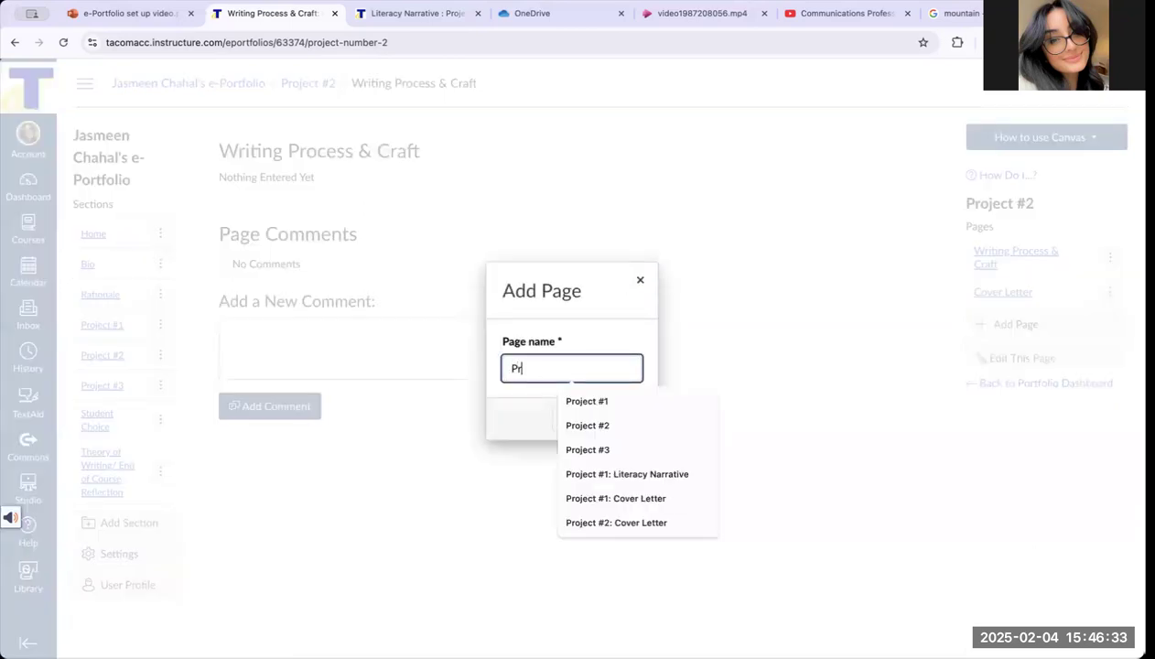
{"action": "left_click", "coordinate": [579, 401]}
{"action": "left_click", "coordinate": [629, 420]}
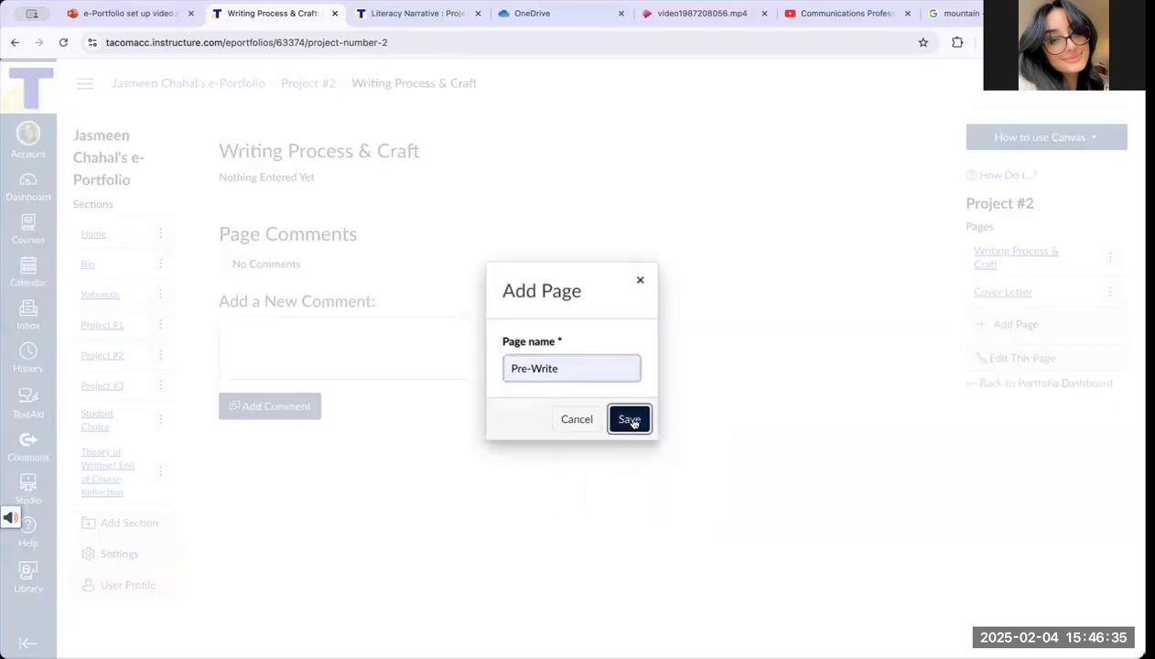
Step: Add a 'Take Away' page under Project #2, then open Project #3
{"action": "left_click", "coordinate": [998, 369]}
{"action": "left_click", "coordinate": [538, 366]}
{"action": "type", "text": "Take"}
{"action": "left_click", "coordinate": [590, 401]}
{"action": "left_click", "coordinate": [630, 421]}
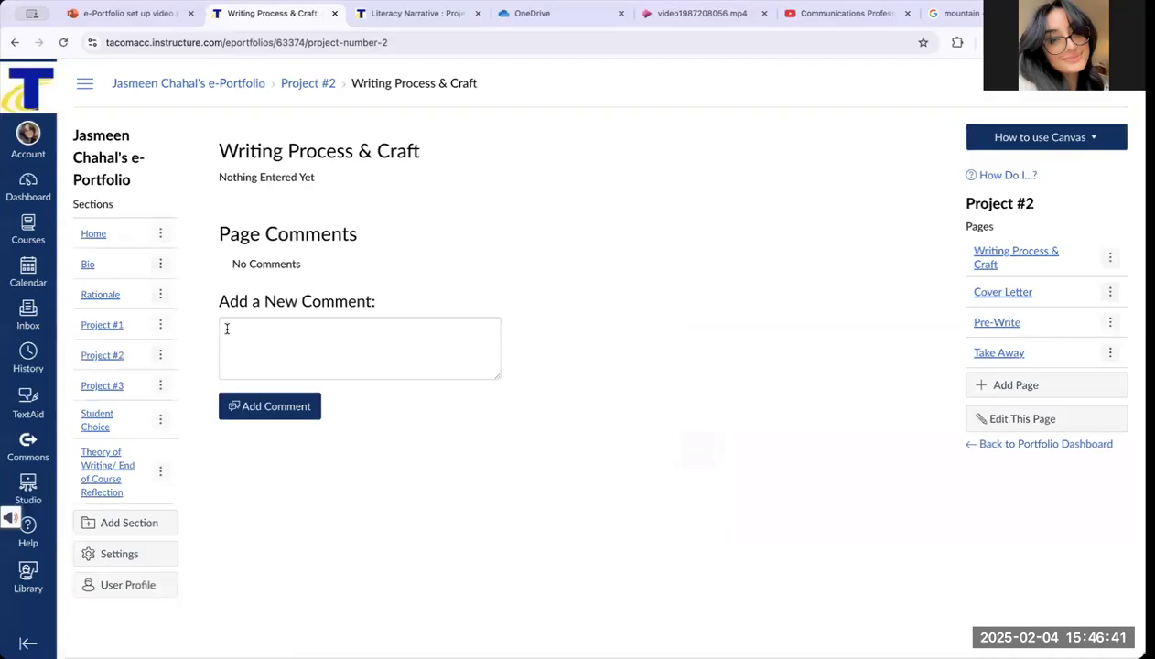
{"action": "left_click", "coordinate": [105, 389]}
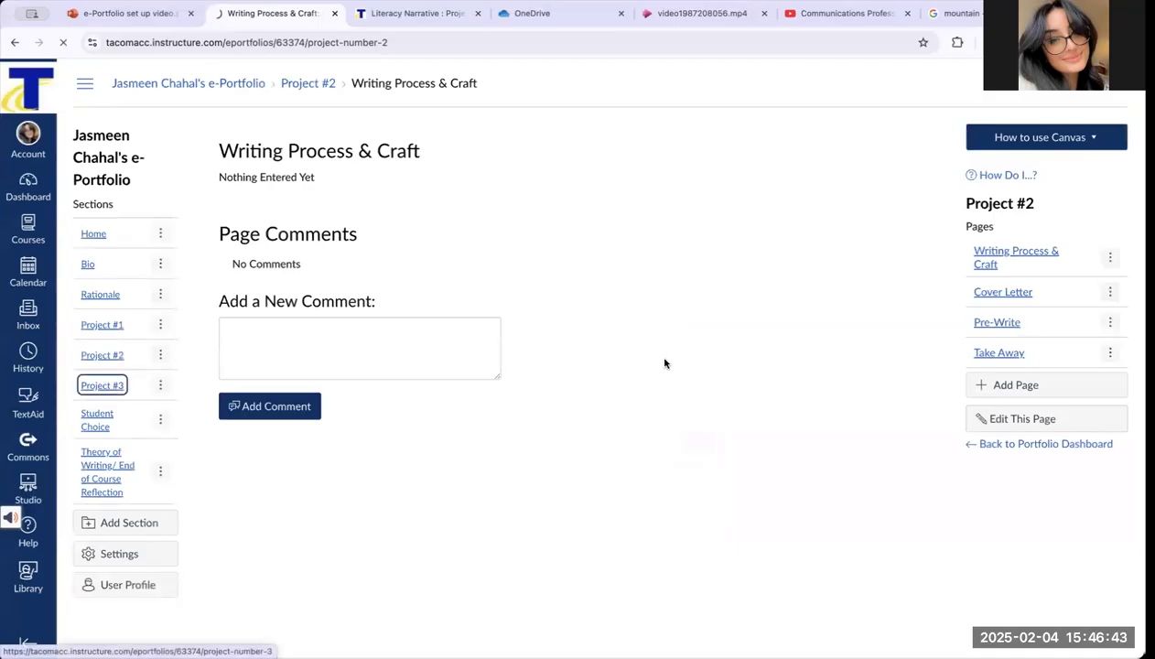
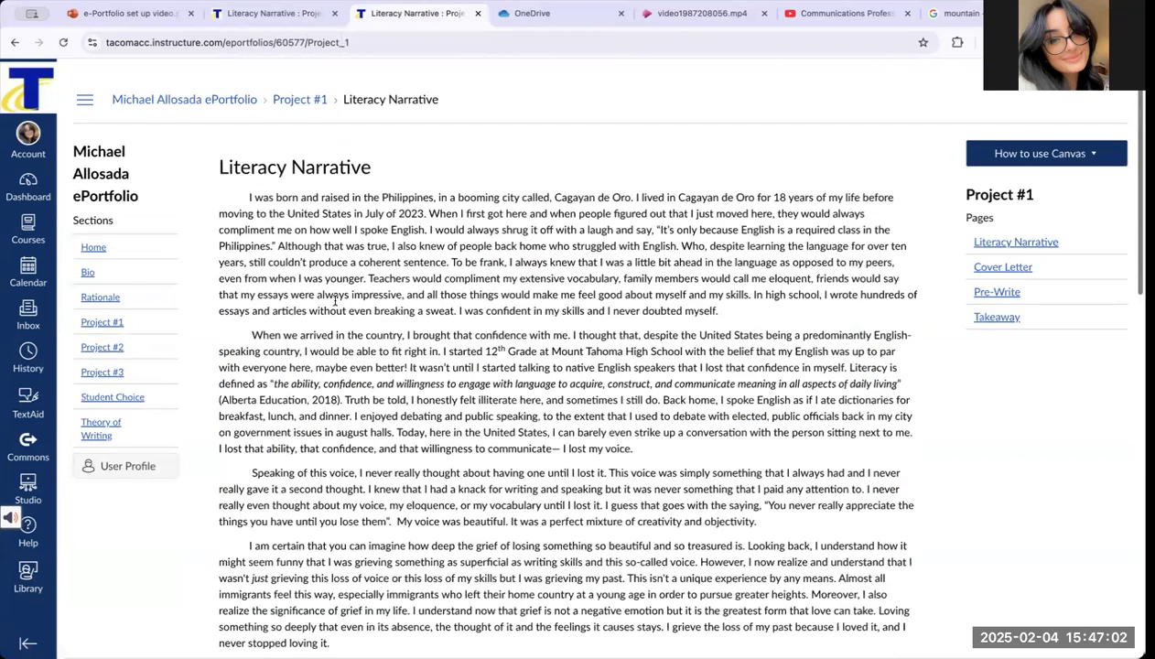
Step: Look over the existing portfolio's Bio page
{"action": "scroll", "coordinate": [335, 303], "scroll_direction": "down", "scroll_amount": 1}
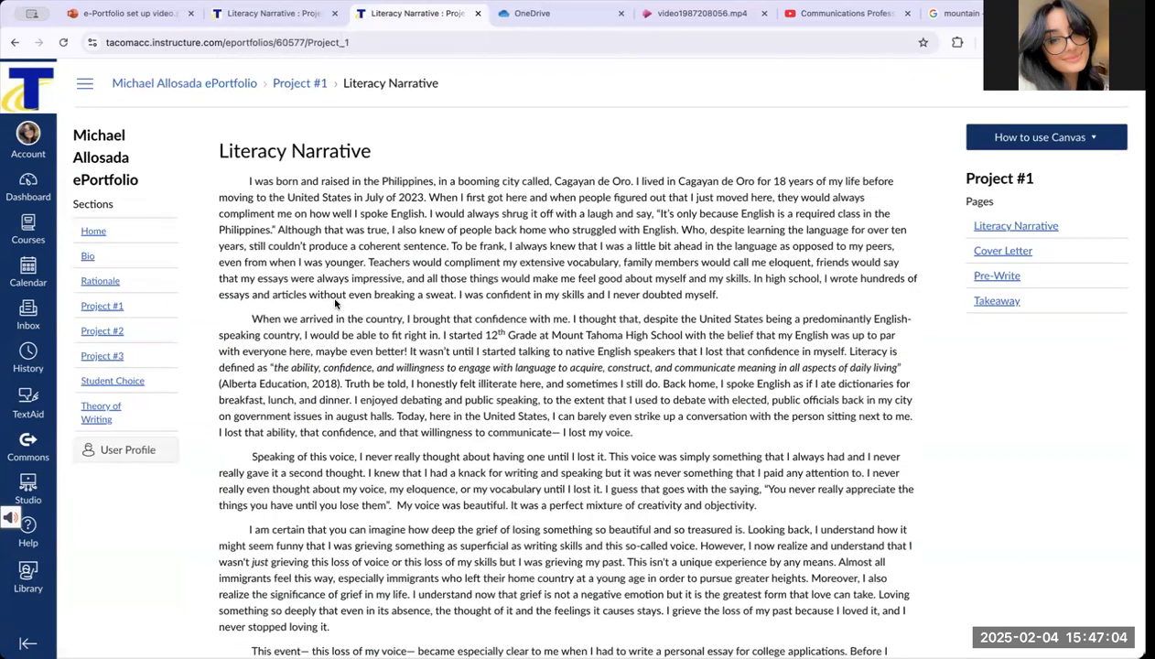
{"action": "left_click", "coordinate": [86, 255]}
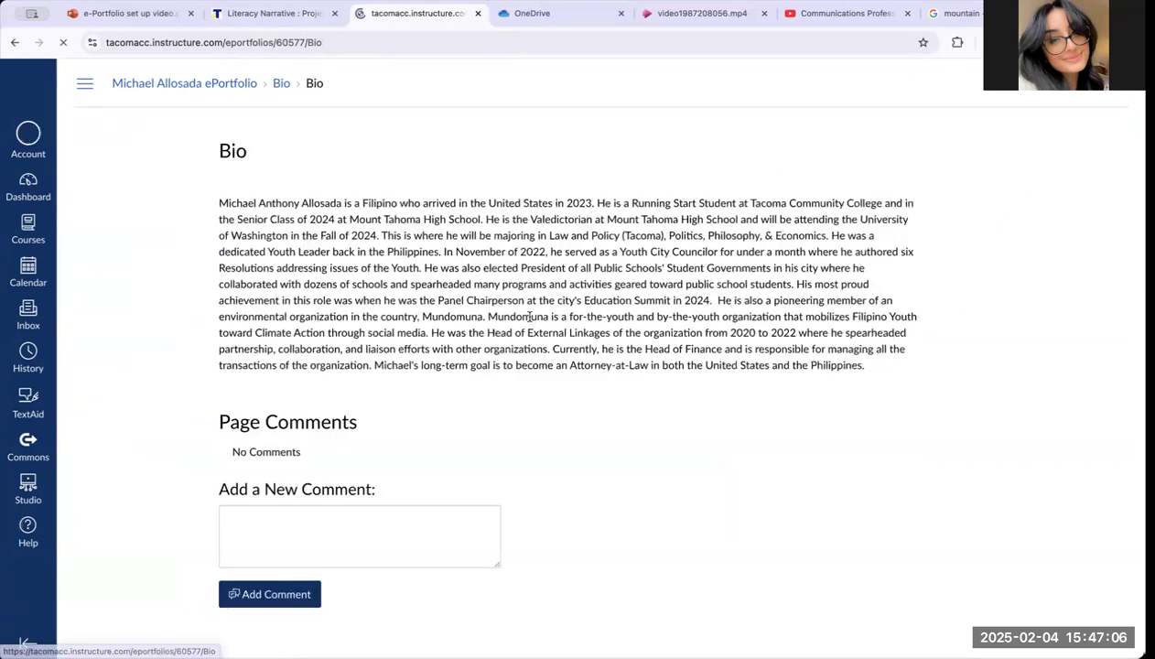
{"action": "scroll", "coordinate": [529, 318], "scroll_direction": "down", "scroll_amount": 5}
{"action": "scroll", "coordinate": [530, 321], "scroll_direction": "down", "scroll_amount": 5}
{"action": "scroll", "coordinate": [529, 320], "scroll_direction": "up", "scroll_amount": 10}
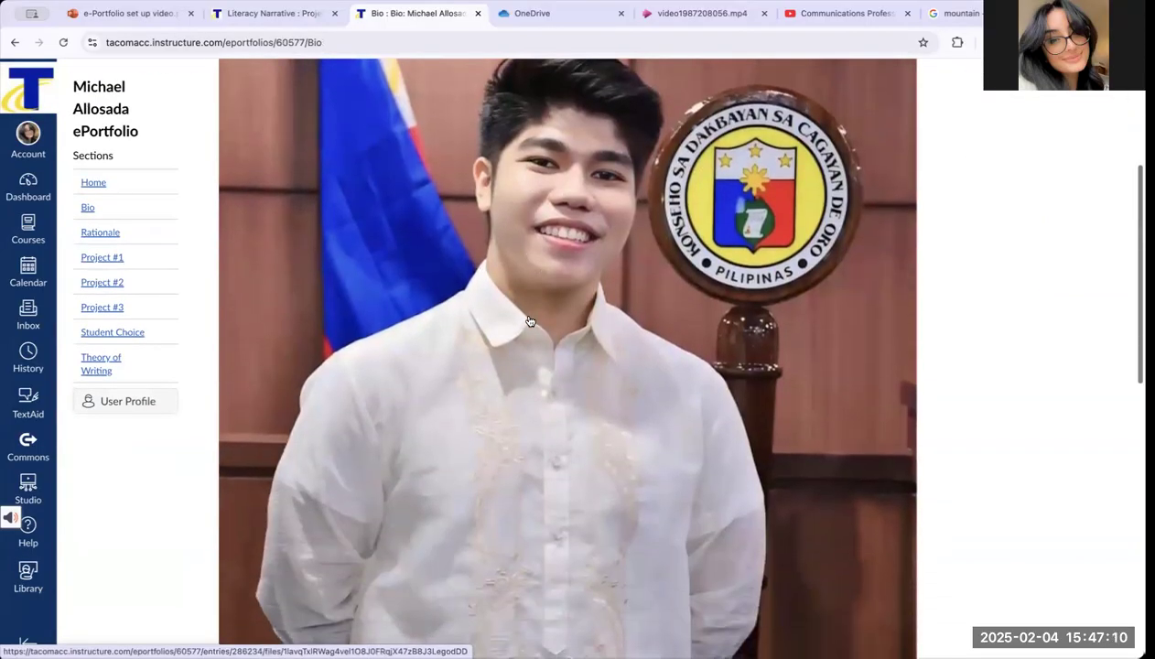
{"action": "scroll", "coordinate": [529, 320], "scroll_direction": "down", "scroll_amount": 5}
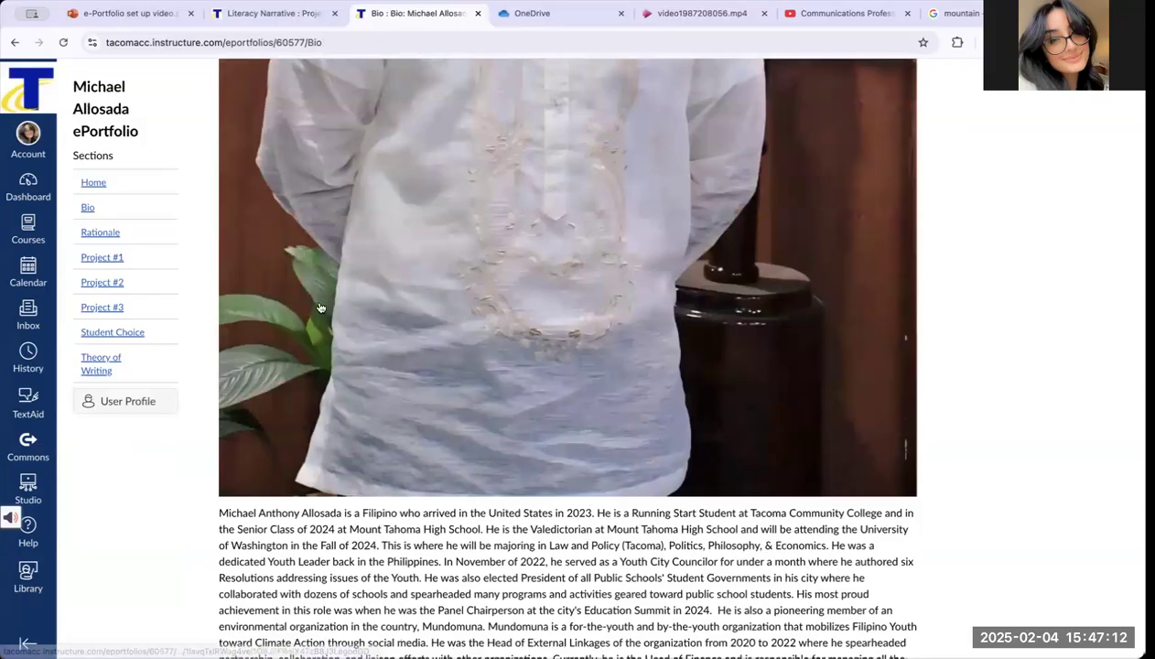
{"action": "scroll", "coordinate": [193, 266], "scroll_direction": "down", "scroll_amount": 2}
Step: Copy the whole Project #1 Literacy Narrative essay and go to the new portfolio's page
{"action": "left_click", "coordinate": [102, 258]}
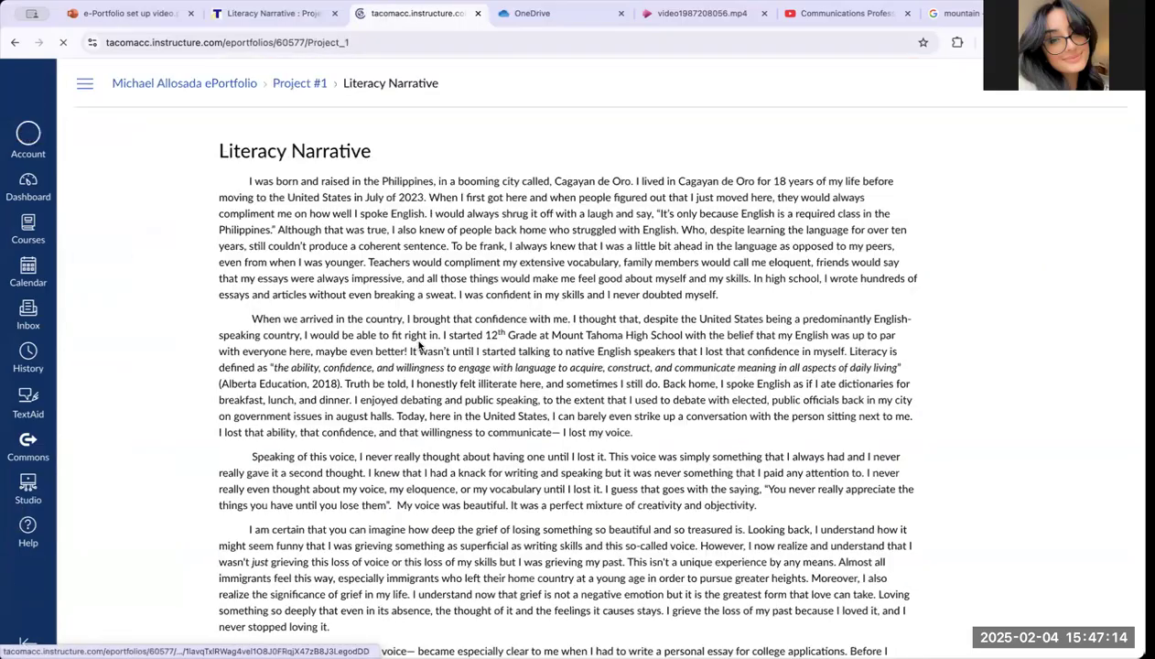
{"action": "left_click_drag", "start_coordinate": [248, 181], "coordinate": [582, 344]}
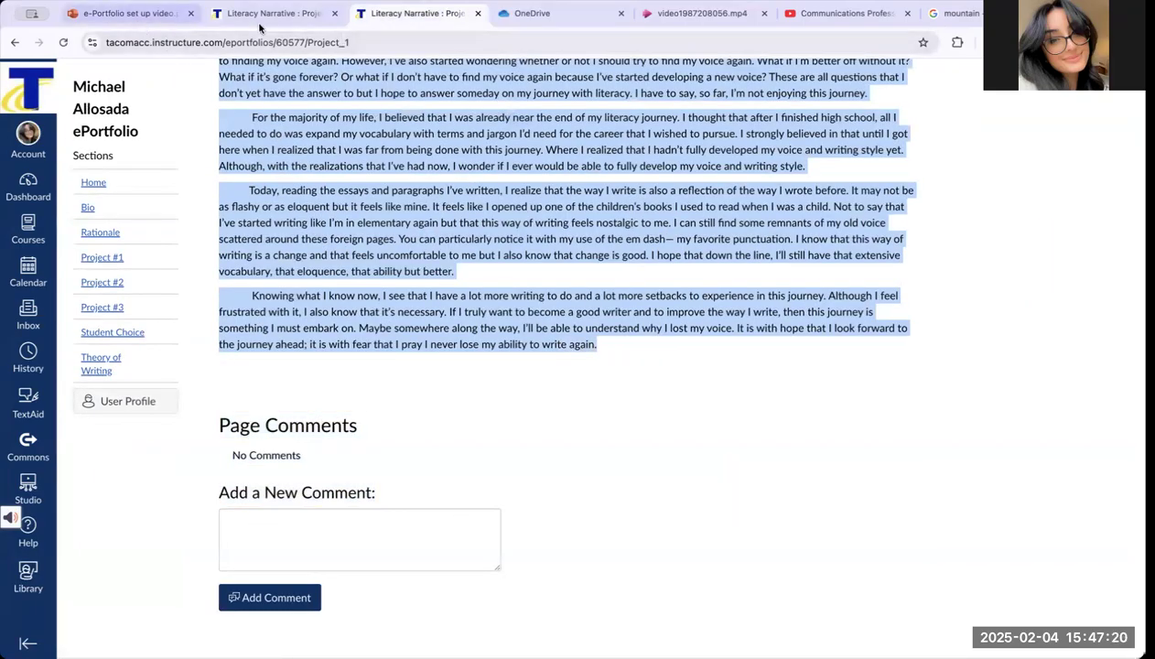
{"action": "key", "text": "ctrl+shift+Tab"}
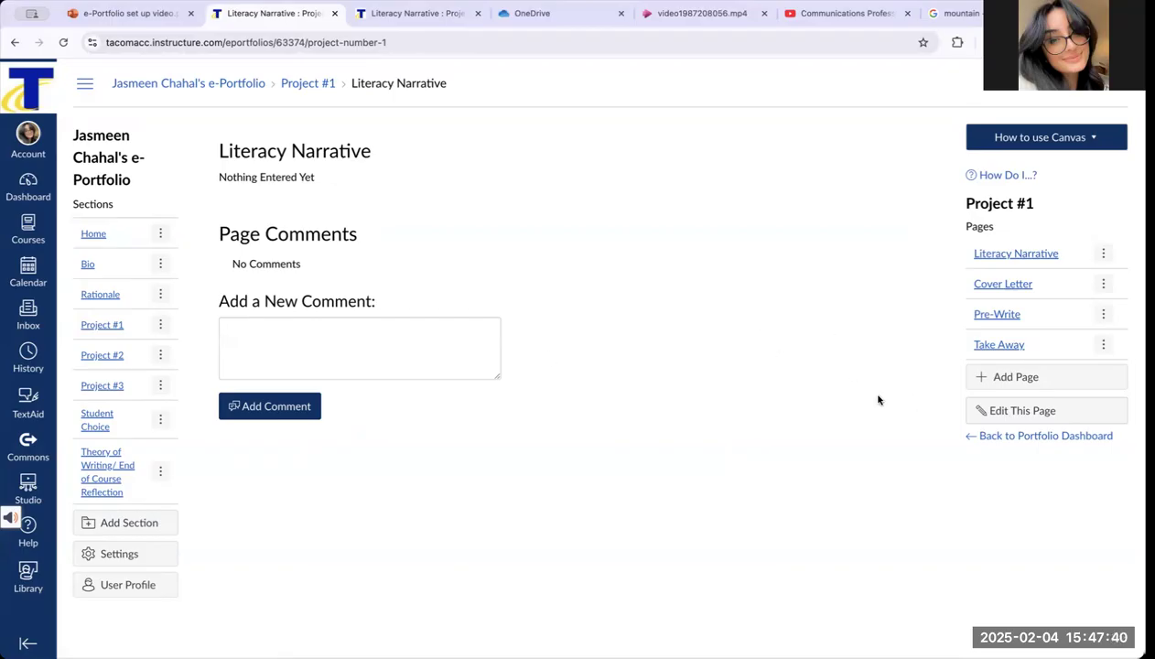
Step: Paste the essay over the placeholder and save, then remove that content block
{"action": "left_click", "coordinate": [1016, 414]}
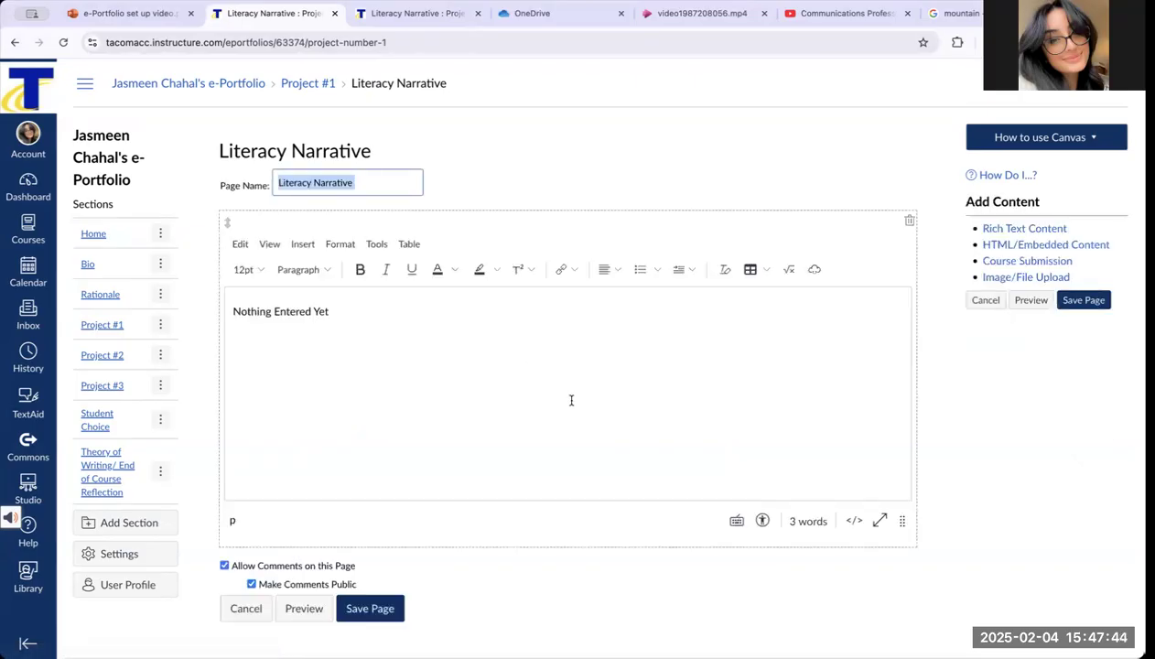
{"action": "left_click_drag", "start_coordinate": [381, 321], "coordinate": [217, 308]}
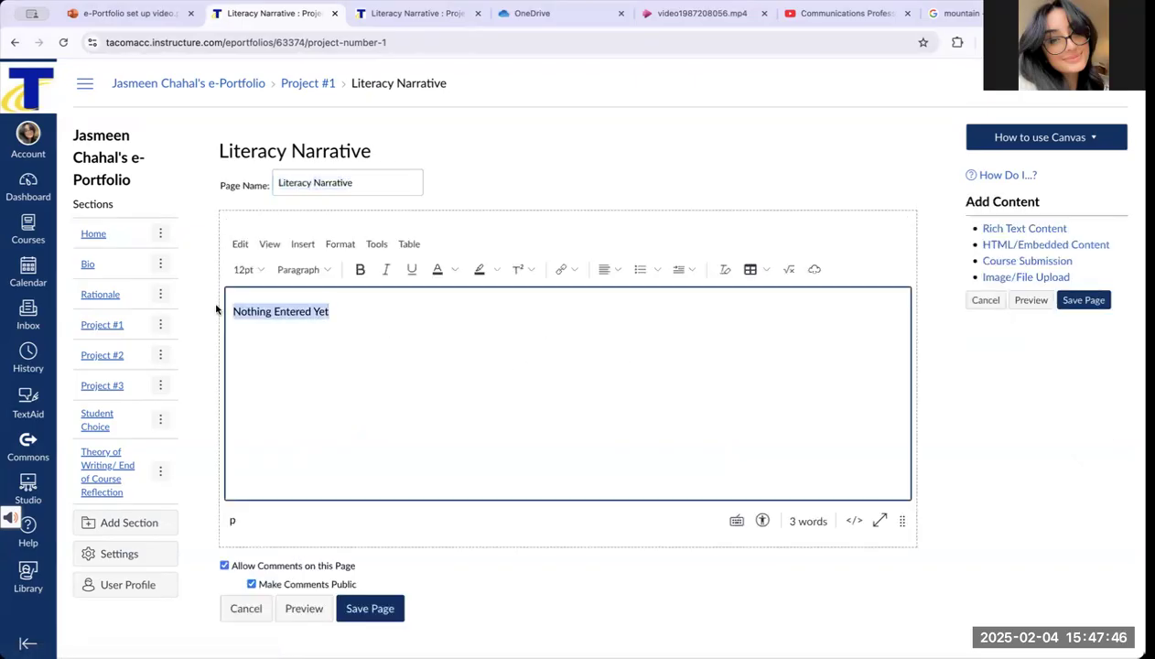
{"action": "key", "text": "ctrl+v"}
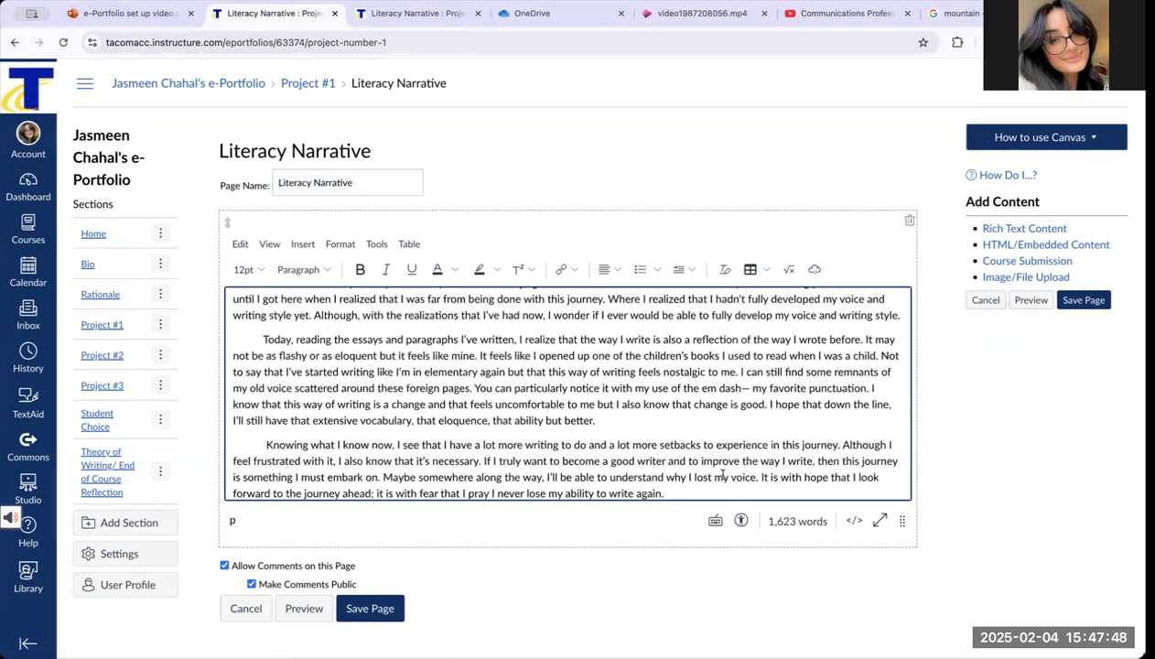
{"action": "left_click", "coordinate": [384, 609]}
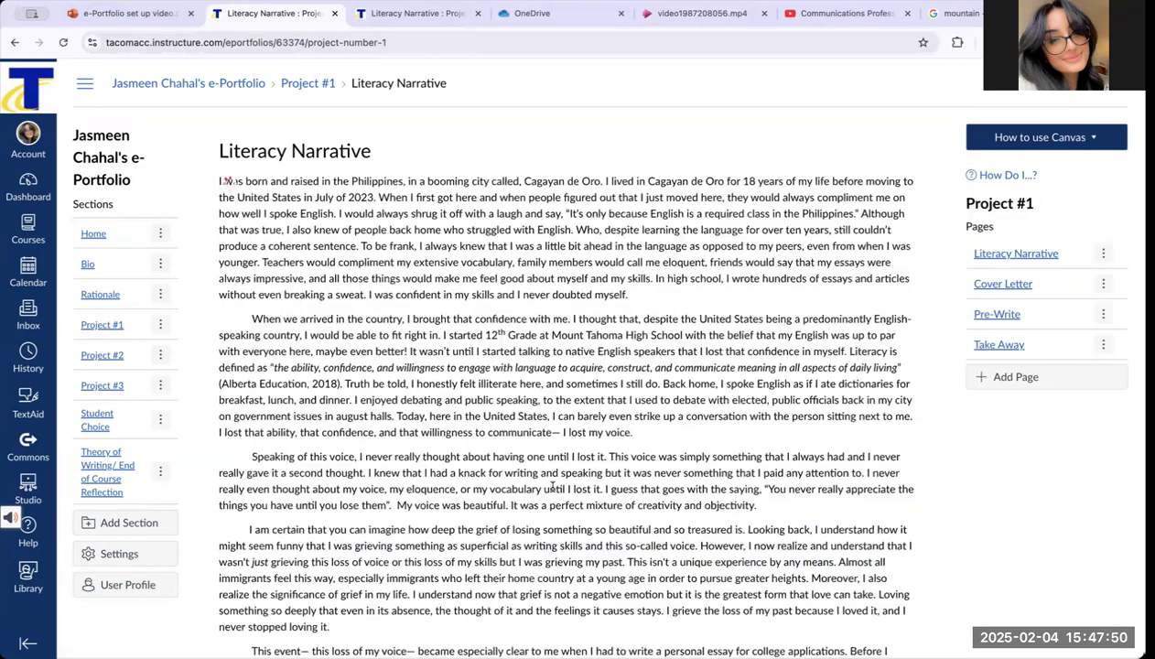
{"action": "left_click", "coordinate": [976, 411]}
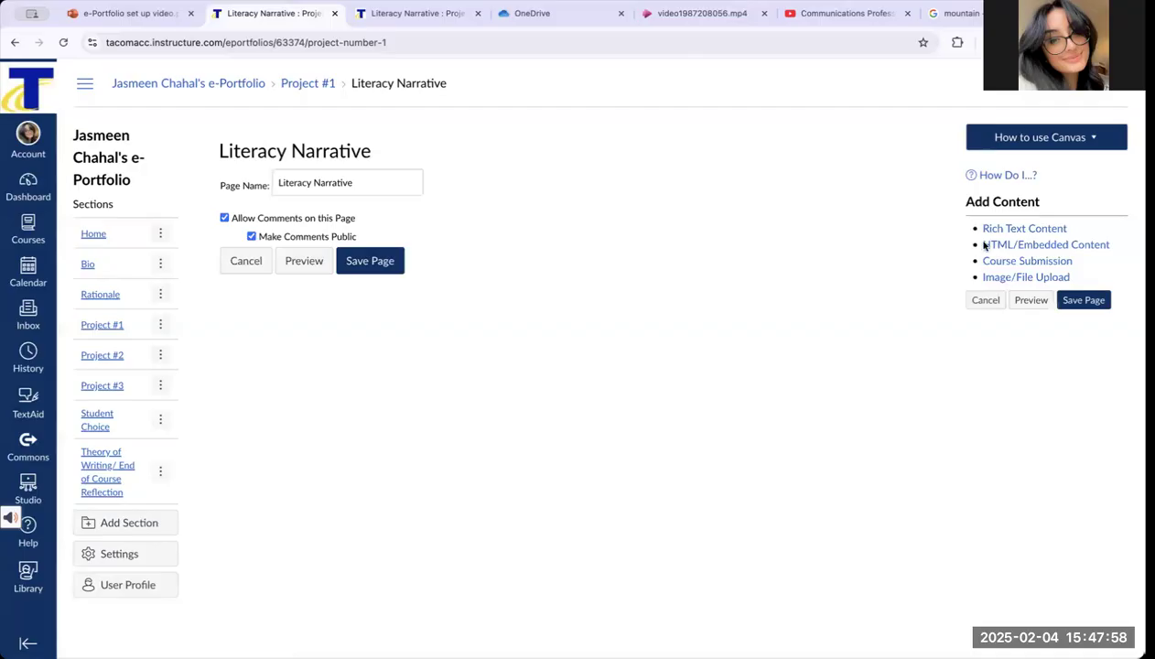
{"action": "left_click", "coordinate": [1077, 300]}
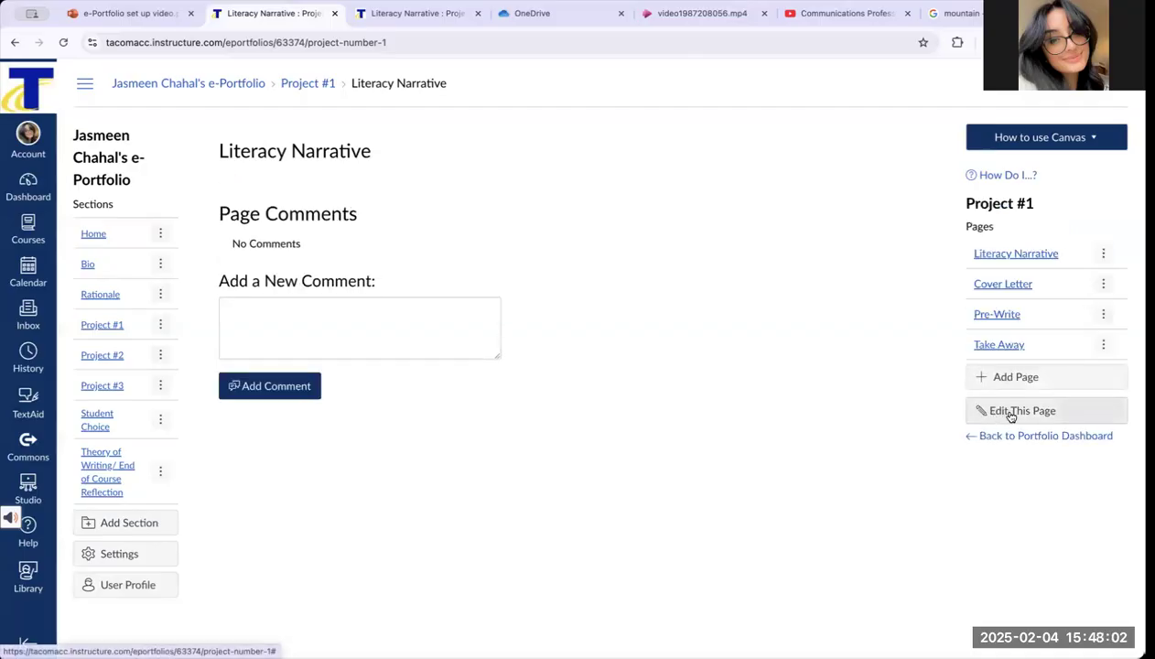
Step: Add a Rich Text Content block, paste the Literacy Narrative essay into it, and save
{"action": "left_click", "coordinate": [1001, 416]}
{"action": "left_click_drag", "start_coordinate": [956, 199], "coordinate": [1042, 205]}
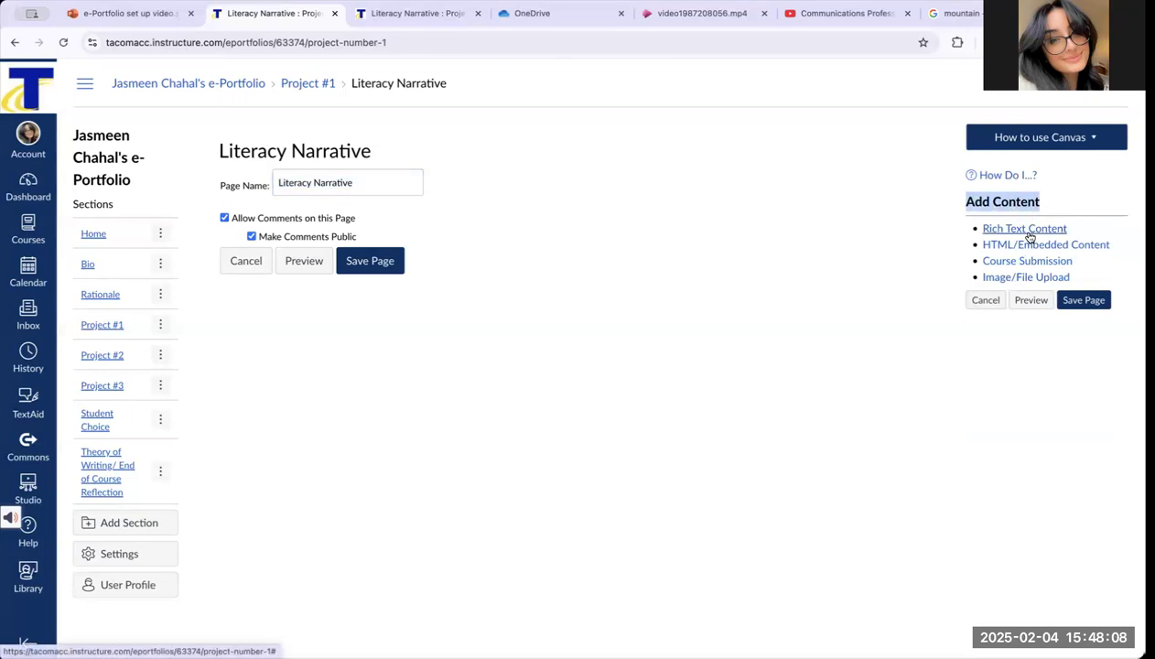
{"action": "left_click", "coordinate": [1026, 230]}
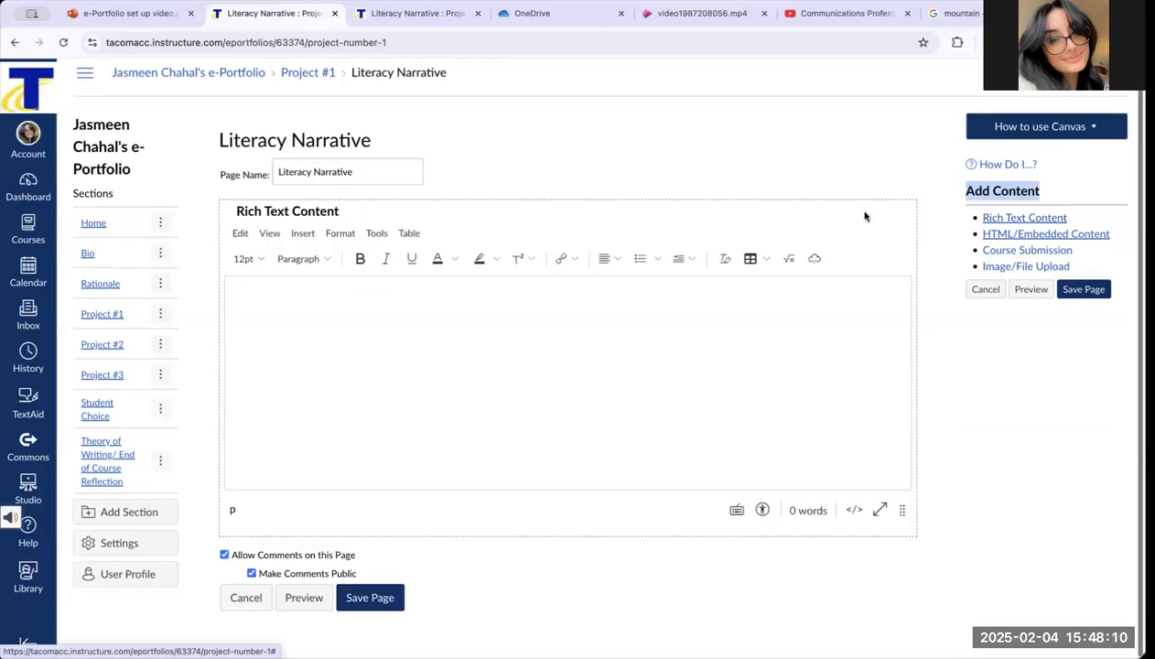
{"action": "left_click", "coordinate": [466, 292]}
{"action": "key", "text": "ctrl+v"}
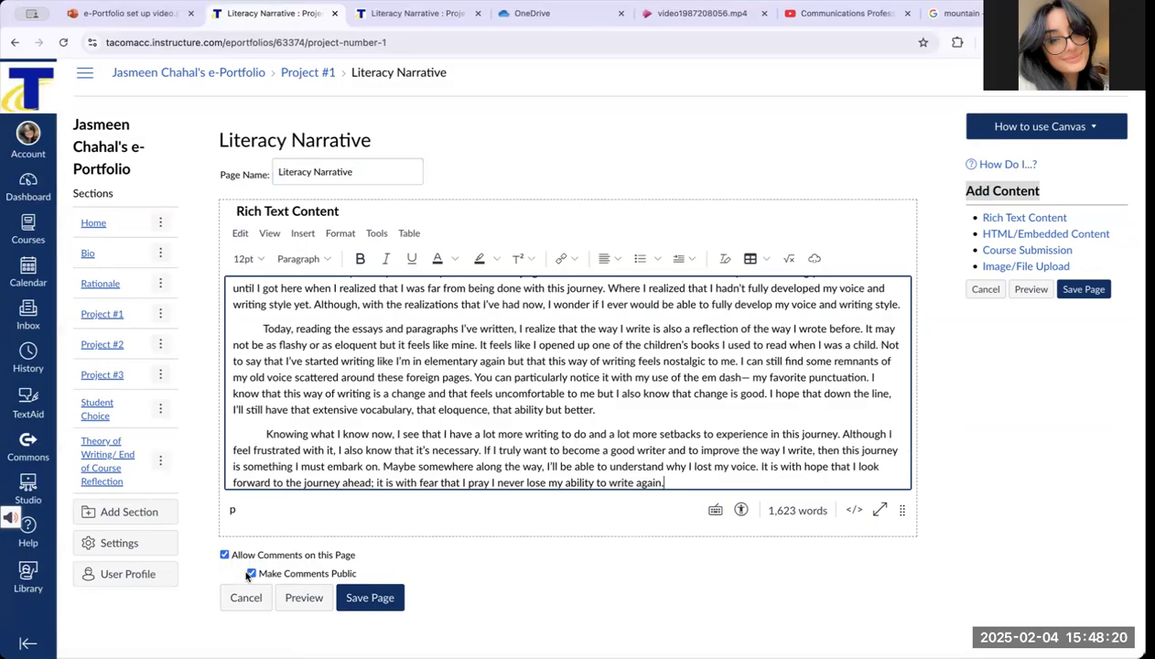
{"action": "left_click", "coordinate": [362, 597]}
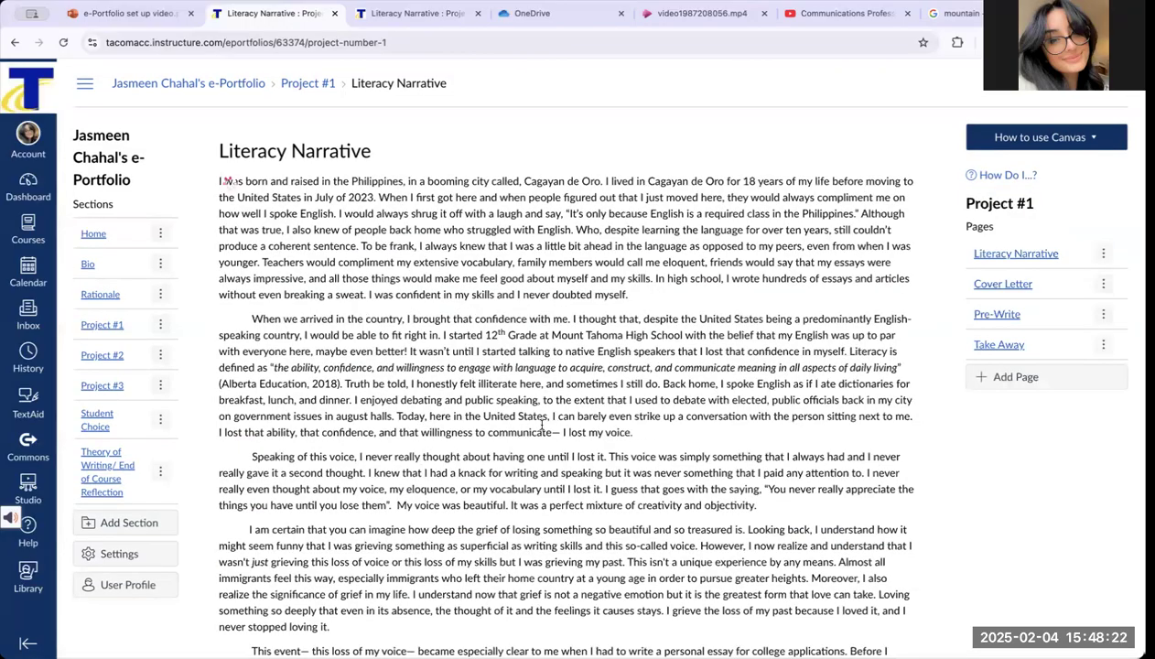
{"action": "scroll", "coordinate": [542, 427], "scroll_direction": "down", "scroll_amount": 15}
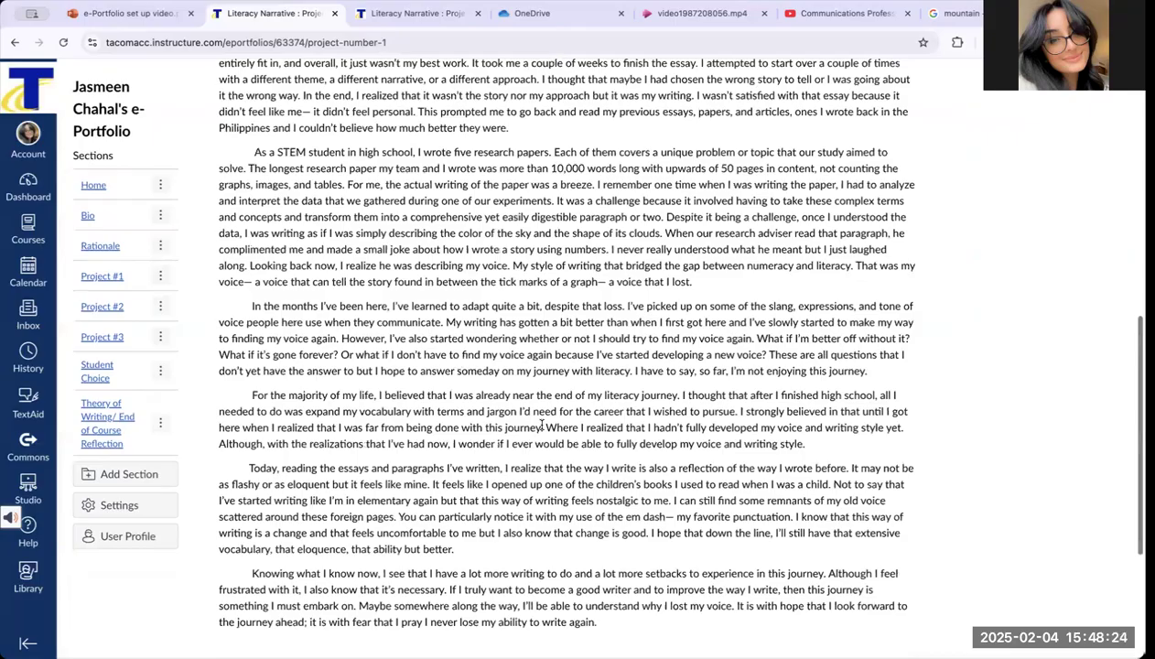
{"action": "scroll", "coordinate": [669, 333], "scroll_direction": "up", "scroll_amount": 15}
{"action": "left_click", "coordinate": [993, 284]}
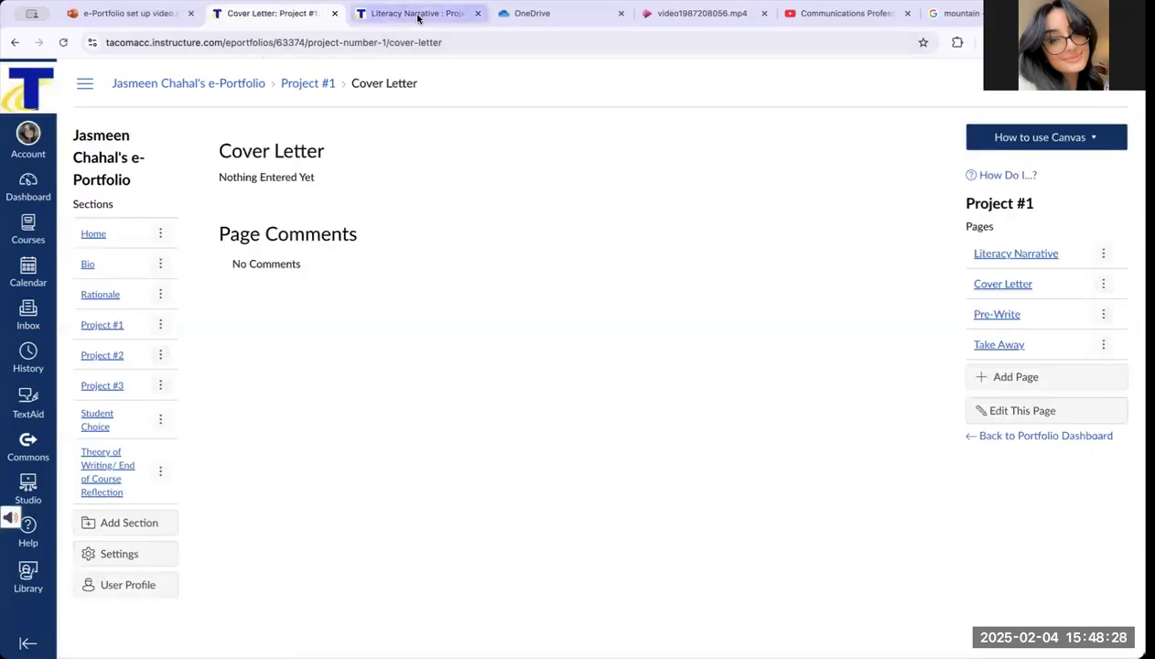
{"action": "left_click", "coordinate": [418, 15]}
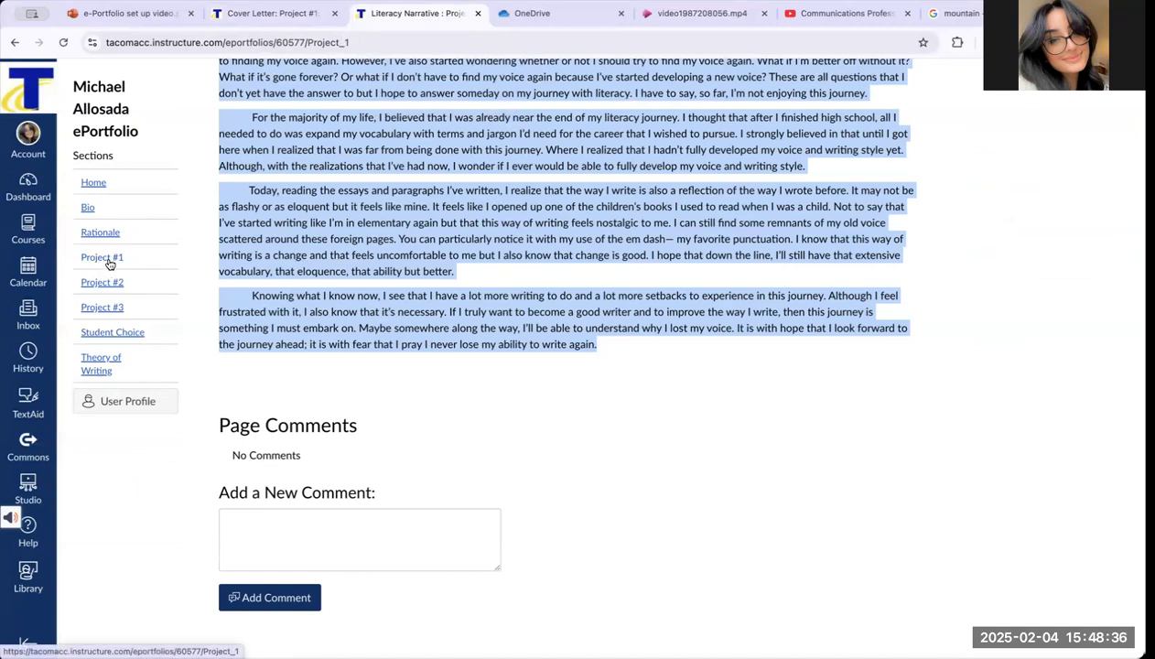
{"action": "scroll", "coordinate": [108, 262], "scroll_direction": "up", "scroll_amount": 3}
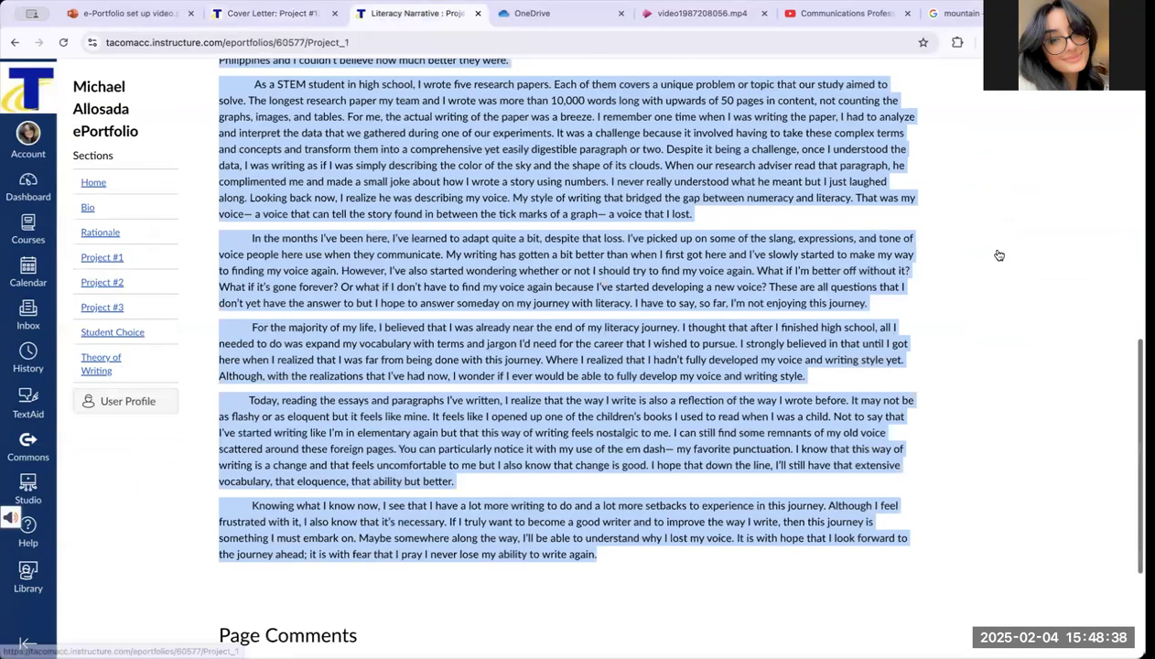
{"action": "scroll", "coordinate": [998, 253], "scroll_direction": "up", "scroll_amount": 10}
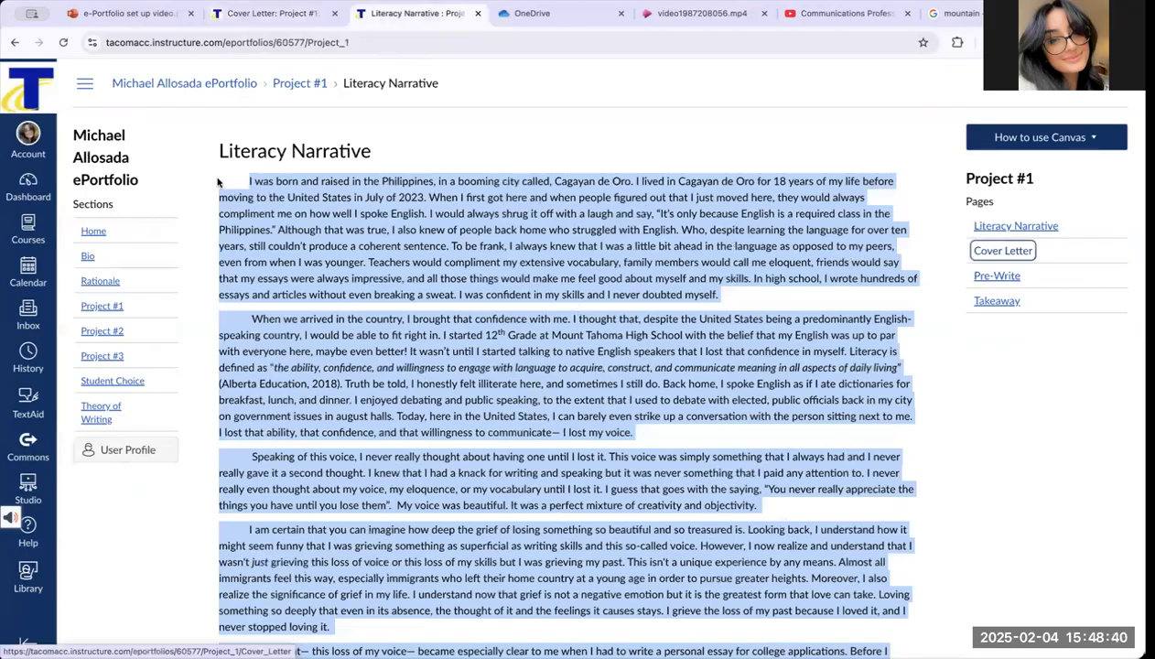
{"action": "key", "text": "Return"}
{"action": "left_click_drag", "start_coordinate": [462, 421], "coordinate": [404, 591]}
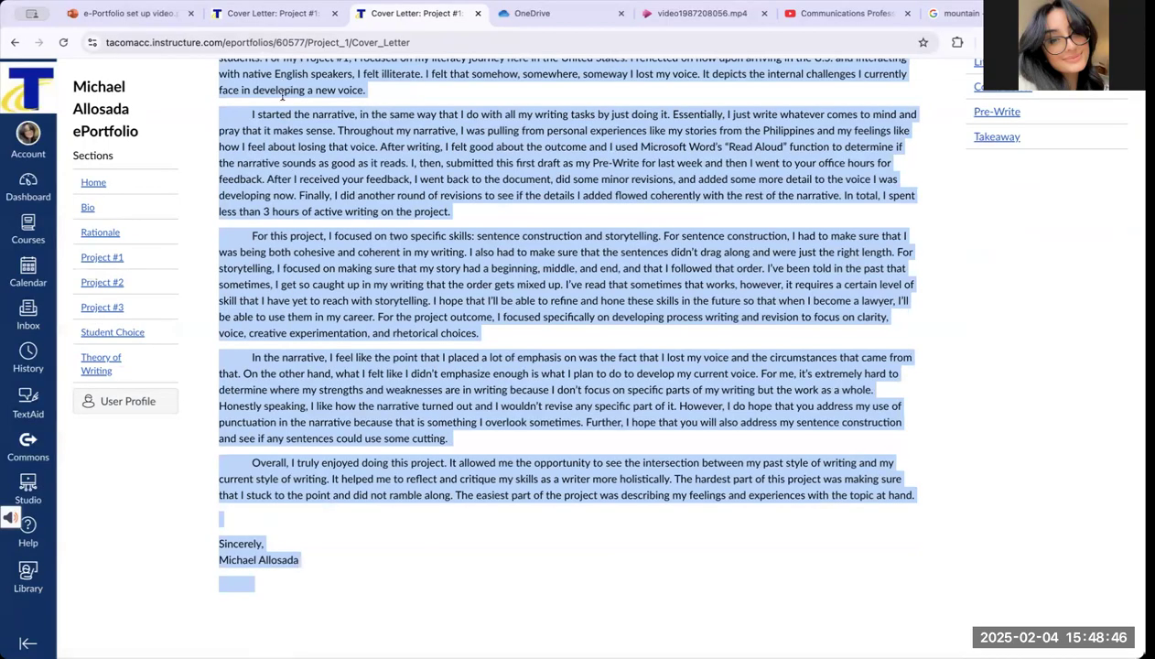
{"action": "left_click", "coordinate": [275, 16]}
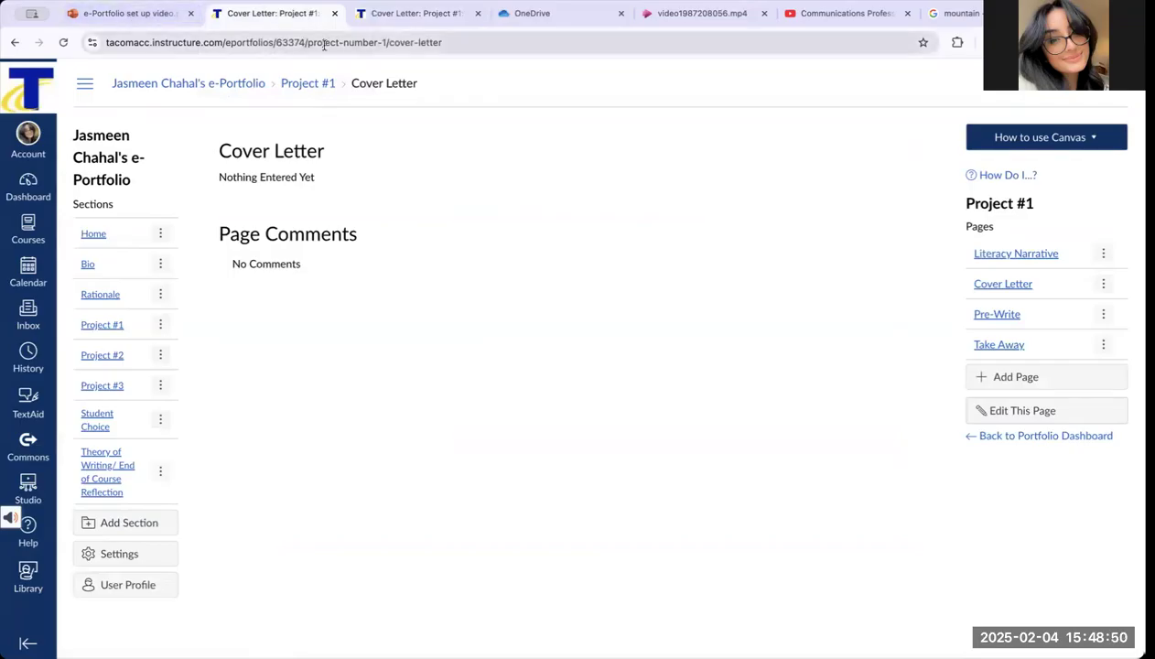
{"action": "left_click", "coordinate": [1009, 418]}
{"action": "left_click_drag", "start_coordinate": [423, 316], "coordinate": [223, 312]}
{"action": "key", "text": "ctrl+v"}
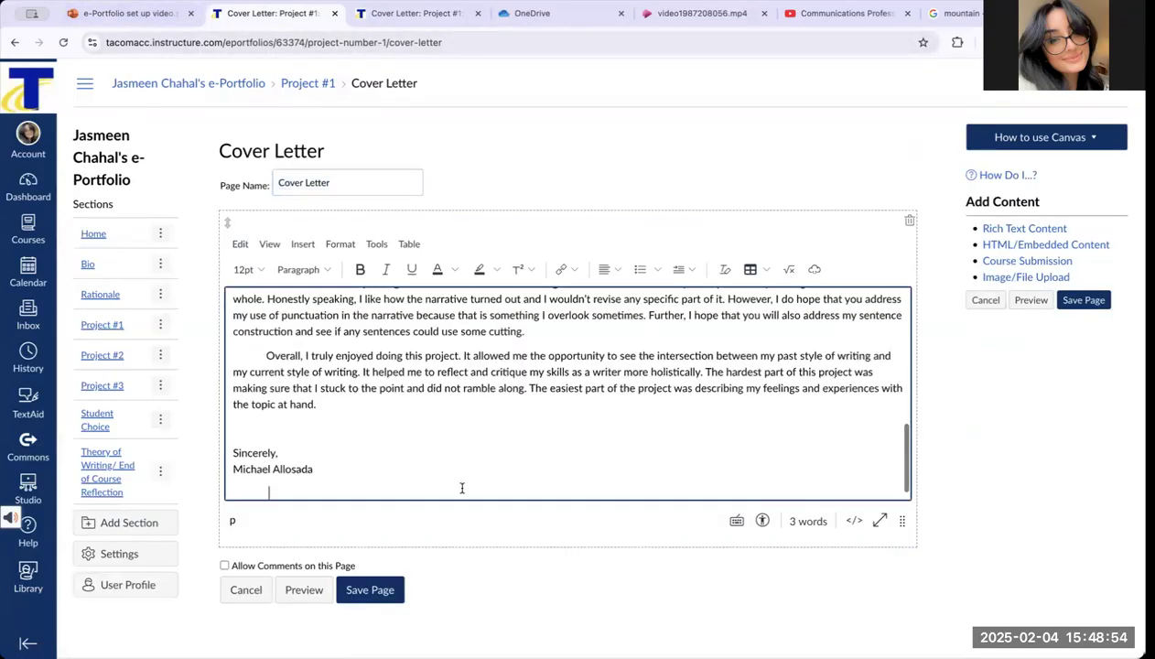
{"action": "left_click", "coordinate": [384, 591]}
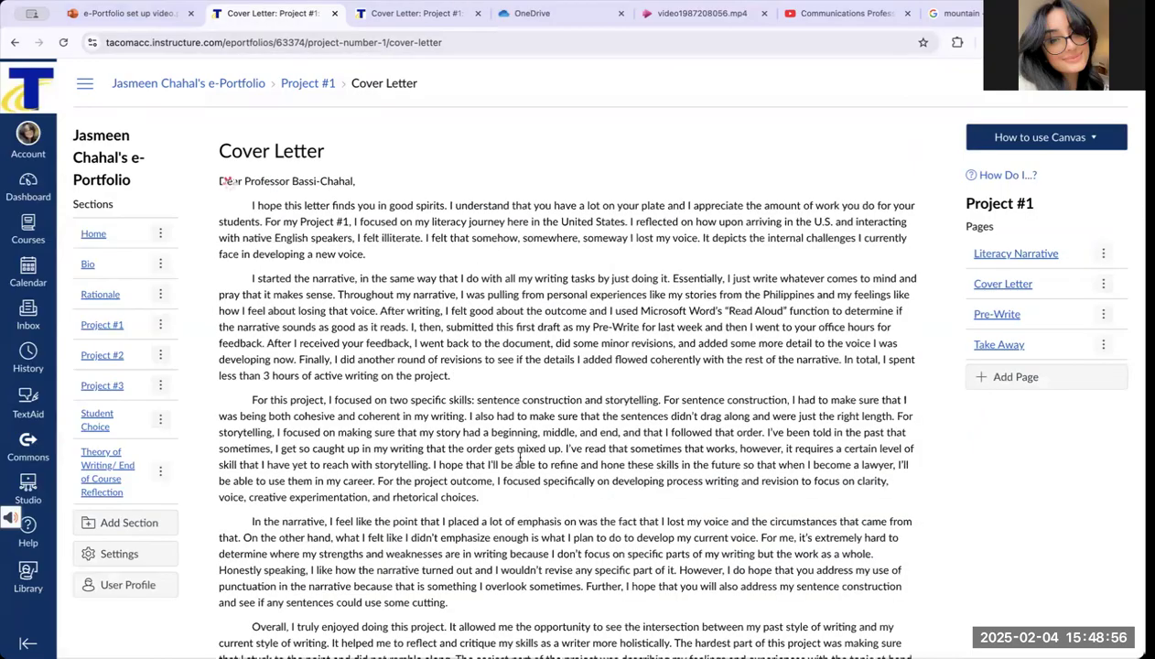
{"action": "scroll", "coordinate": [520, 458], "scroll_direction": "down", "scroll_amount": 3}
{"action": "scroll", "coordinate": [520, 461], "scroll_direction": "up", "scroll_amount": 3}
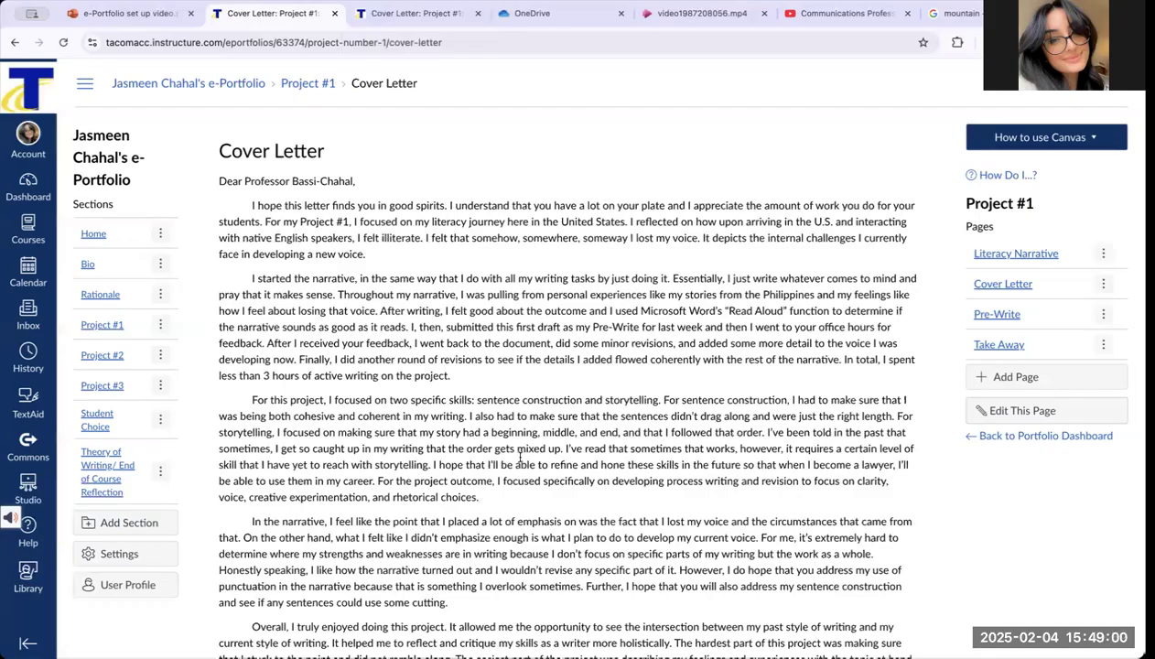
Step: Embed the Identities Knowledge Check course submission on the Pre-Write page and save it
{"action": "left_click", "coordinate": [998, 316]}
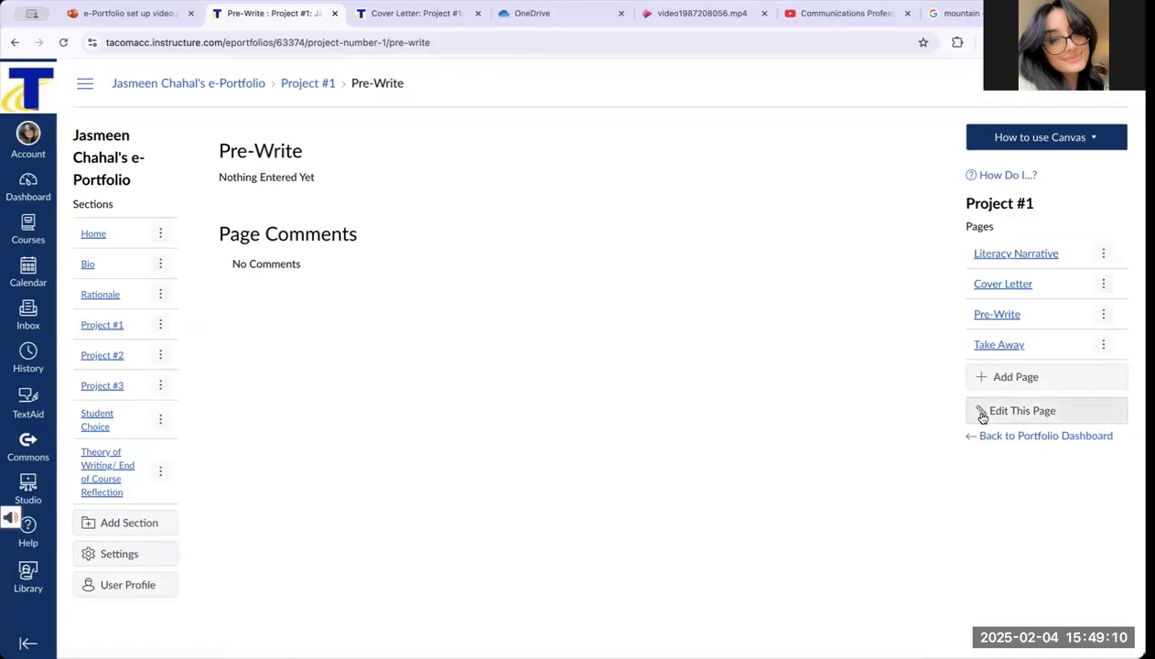
{"action": "left_click", "coordinate": [989, 417]}
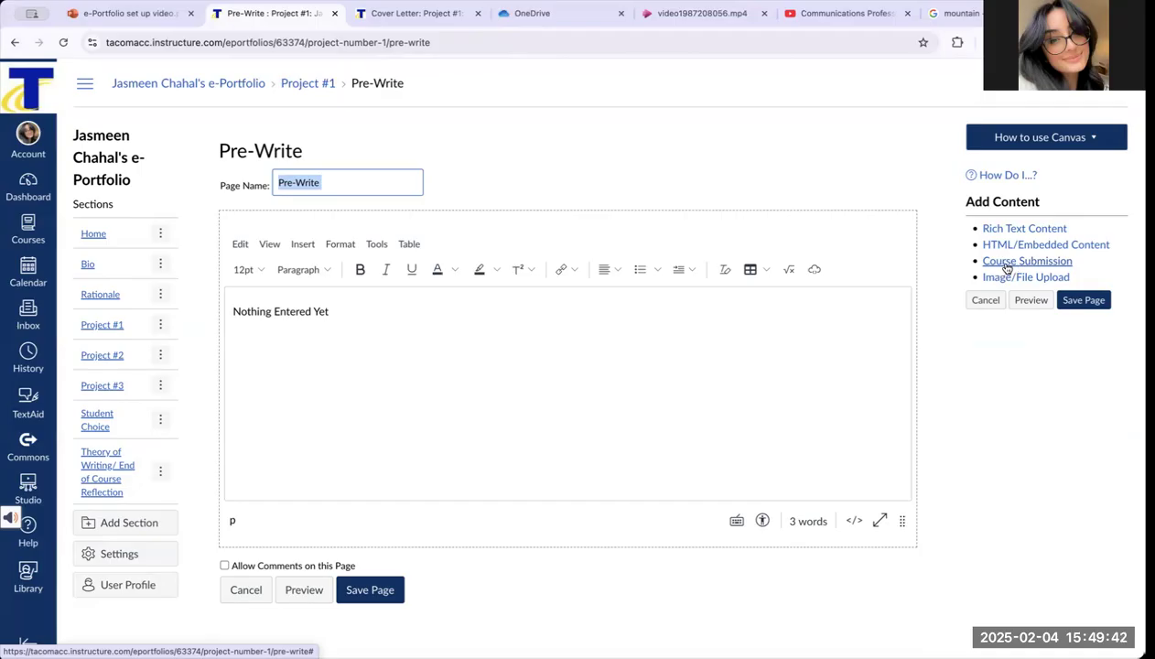
{"action": "left_click", "coordinate": [1012, 263]}
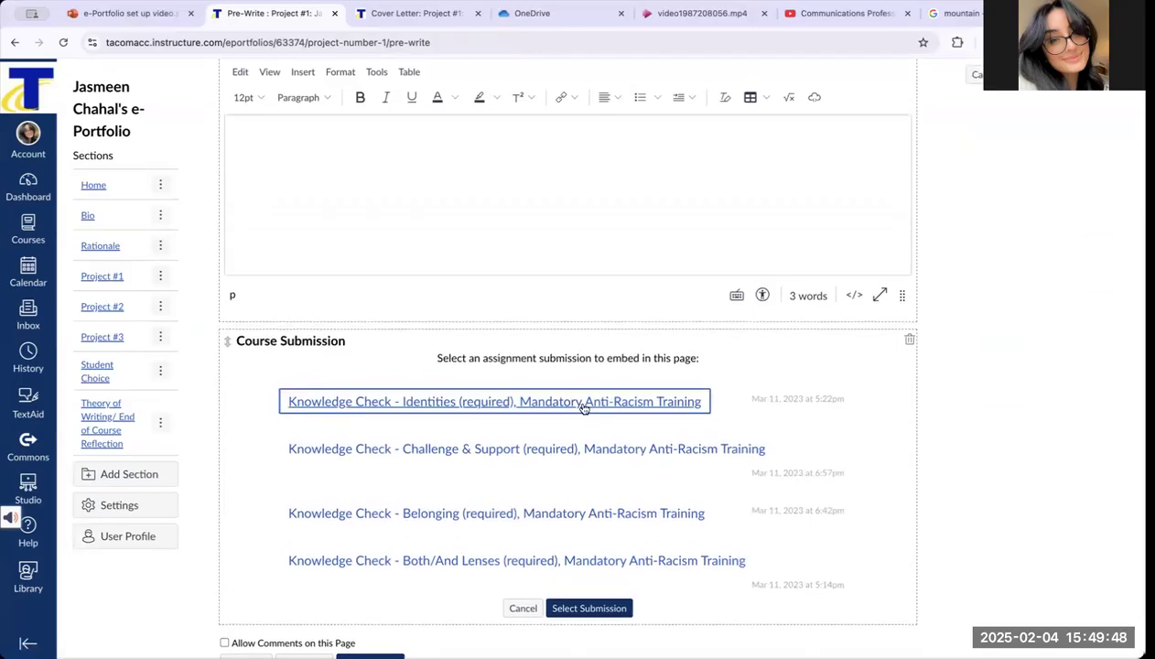
{"action": "left_click", "coordinate": [584, 406]}
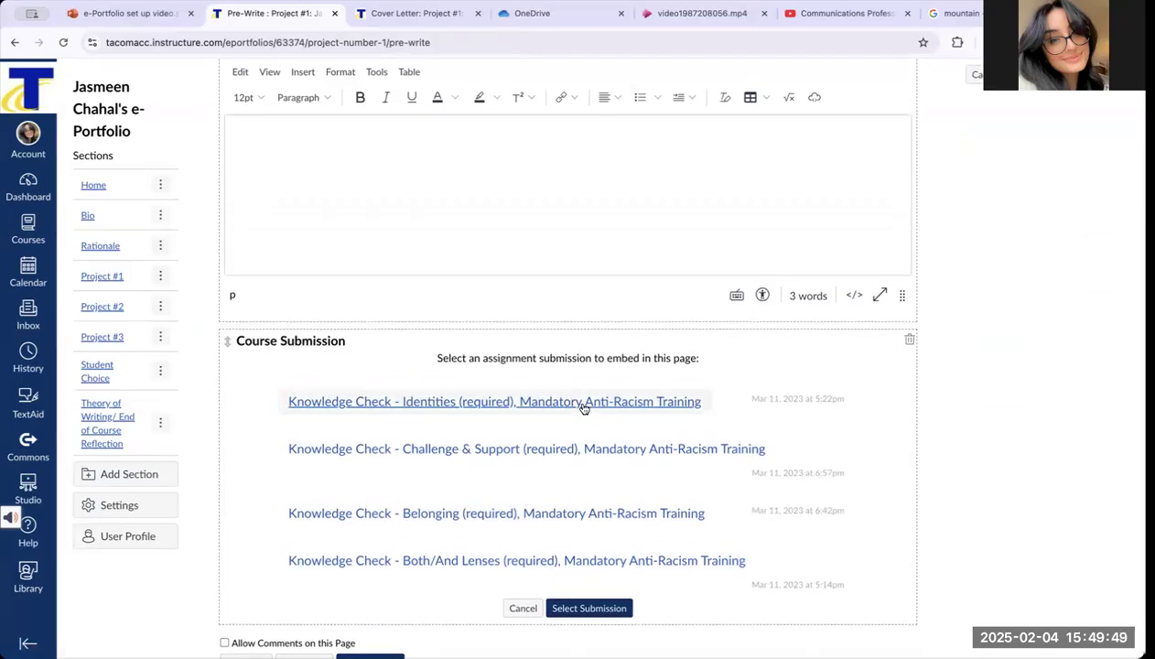
{"action": "left_click", "coordinate": [587, 609]}
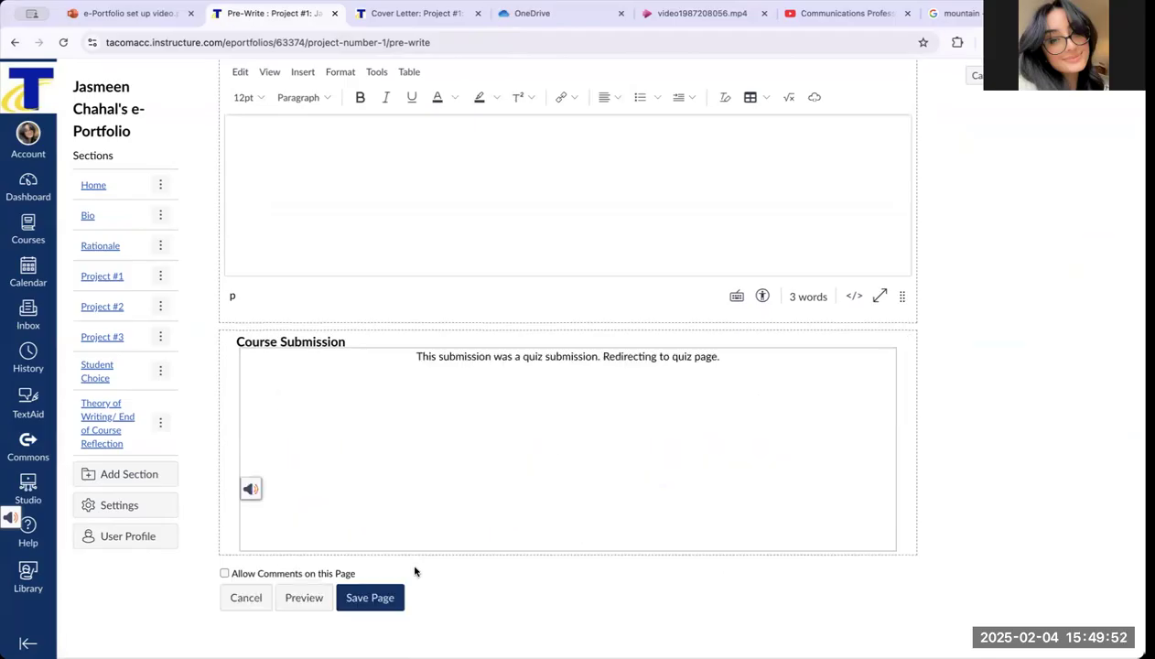
{"action": "left_click", "coordinate": [381, 599]}
Step: Review the saved Pre-Write page, return to the Cover Letter, then go back to the slide deck
{"action": "scroll", "coordinate": [521, 331], "scroll_direction": "down", "scroll_amount": 10}
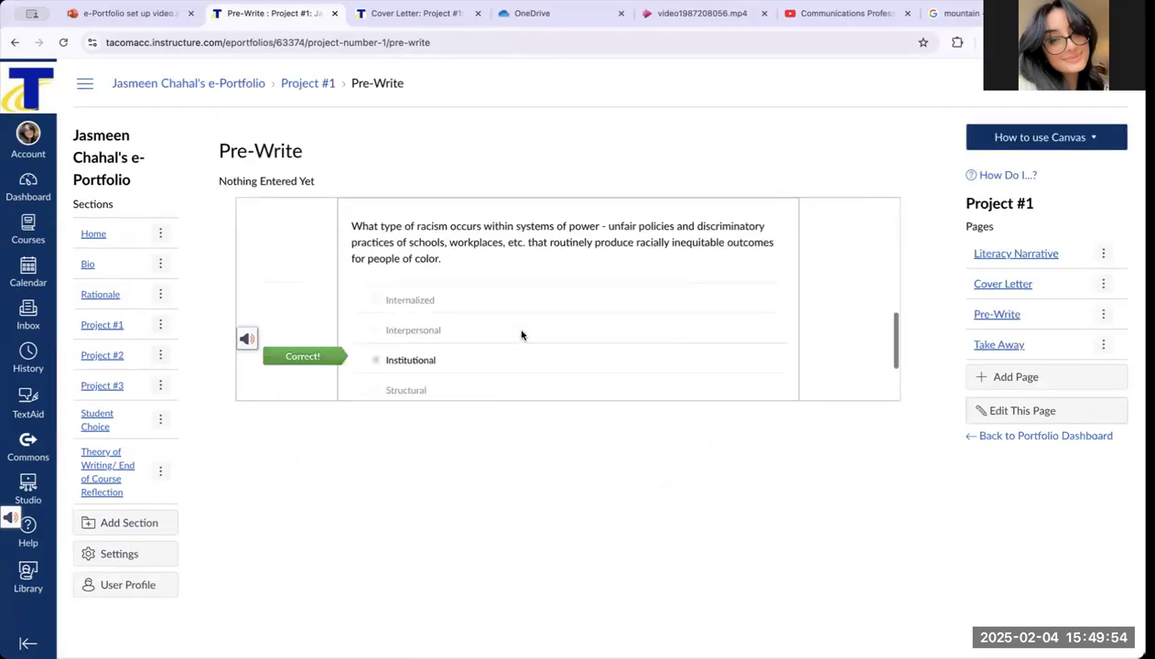
{"action": "scroll", "coordinate": [521, 335], "scroll_direction": "up", "scroll_amount": 6}
{"action": "scroll", "coordinate": [521, 335], "scroll_direction": "up", "scroll_amount": 5}
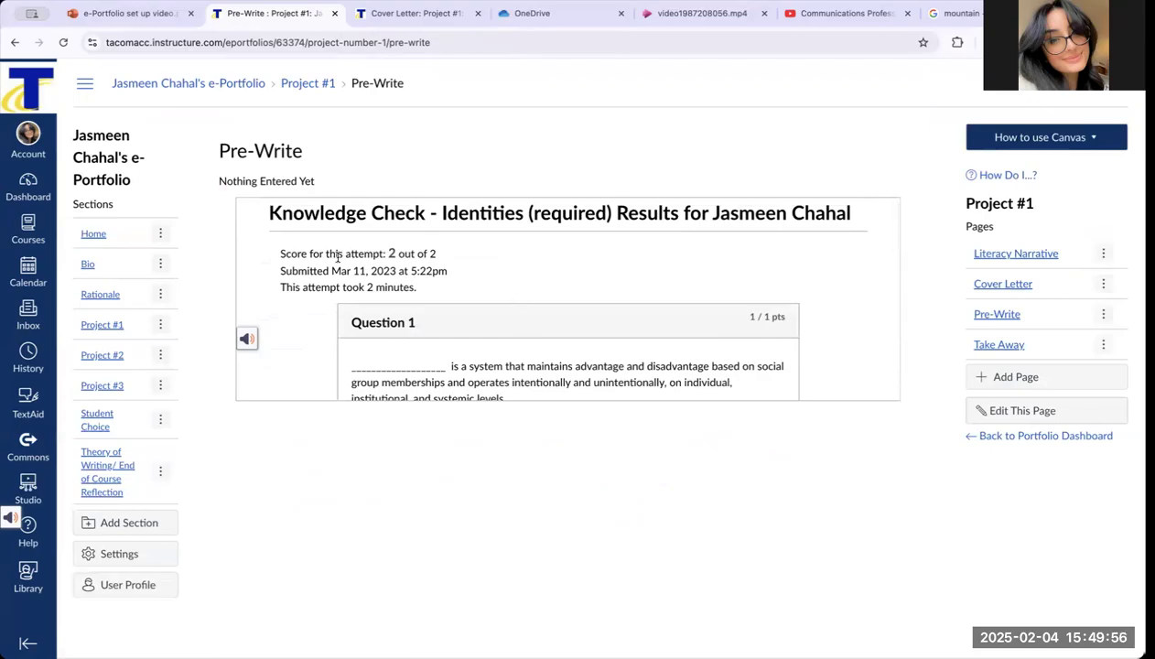
{"action": "scroll", "coordinate": [450, 296], "scroll_direction": "down", "scroll_amount": 1}
{"action": "scroll", "coordinate": [449, 296], "scroll_direction": "down", "scroll_amount": 10}
{"action": "scroll", "coordinate": [450, 296], "scroll_direction": "up", "scroll_amount": 10}
{"action": "left_click", "coordinate": [1004, 284]}
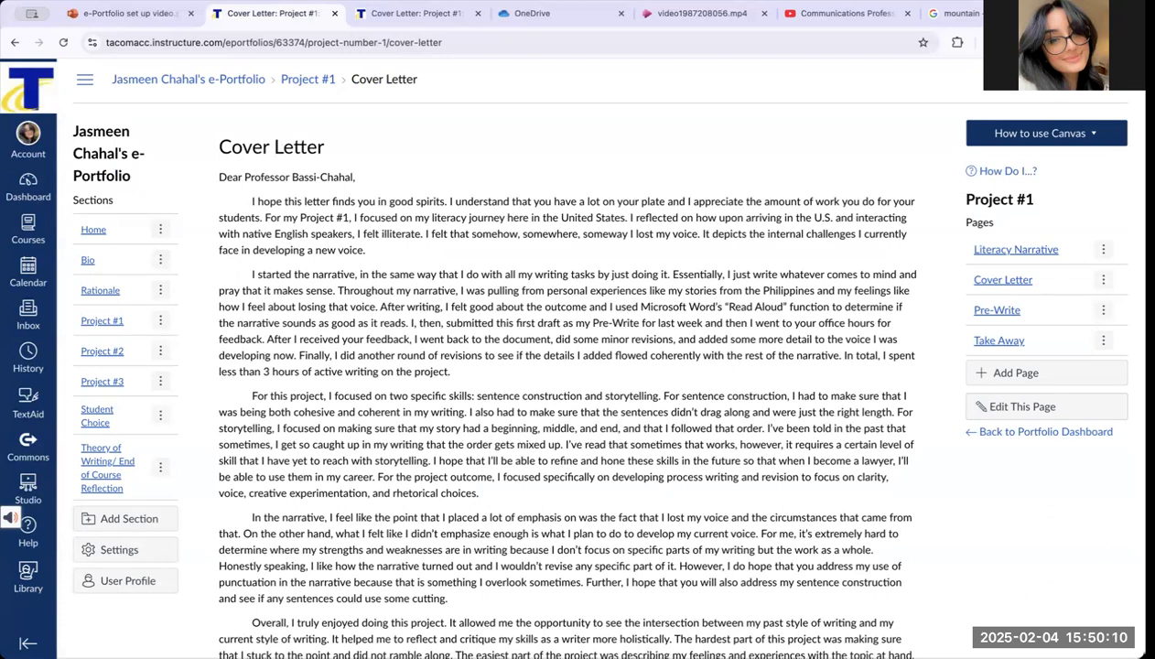
{"action": "left_click", "coordinate": [128, 16]}
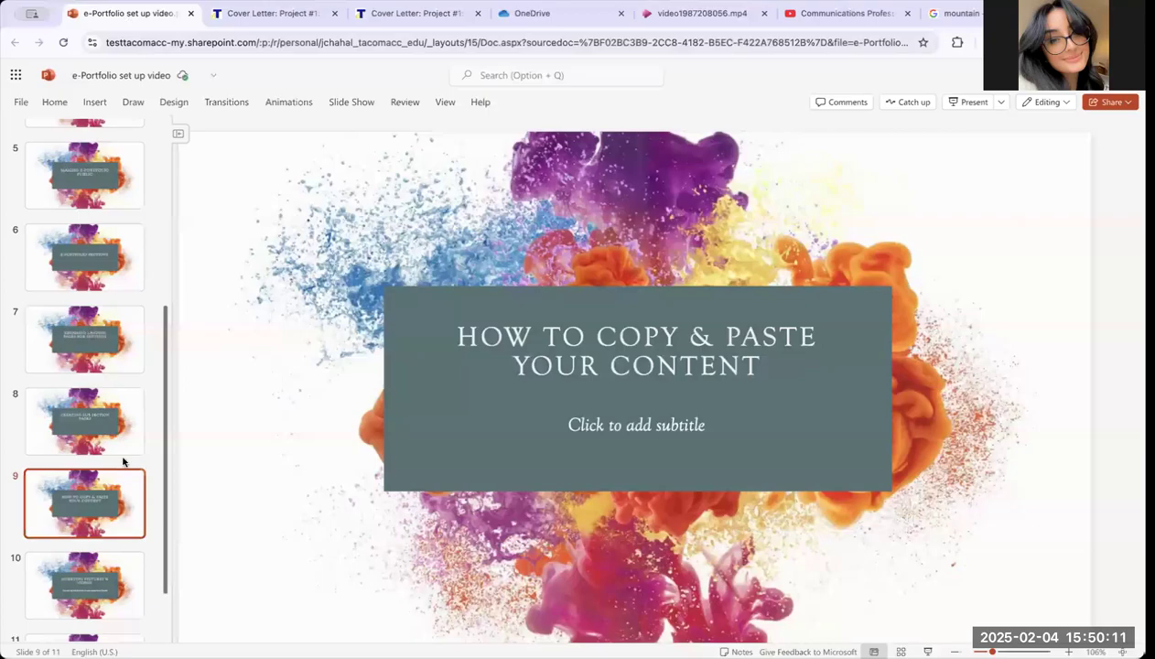
Step: Show slide 10 'Inserting Pictures & Videos', then open the ePortfolio's Bio page
{"action": "left_click", "coordinate": [92, 582]}
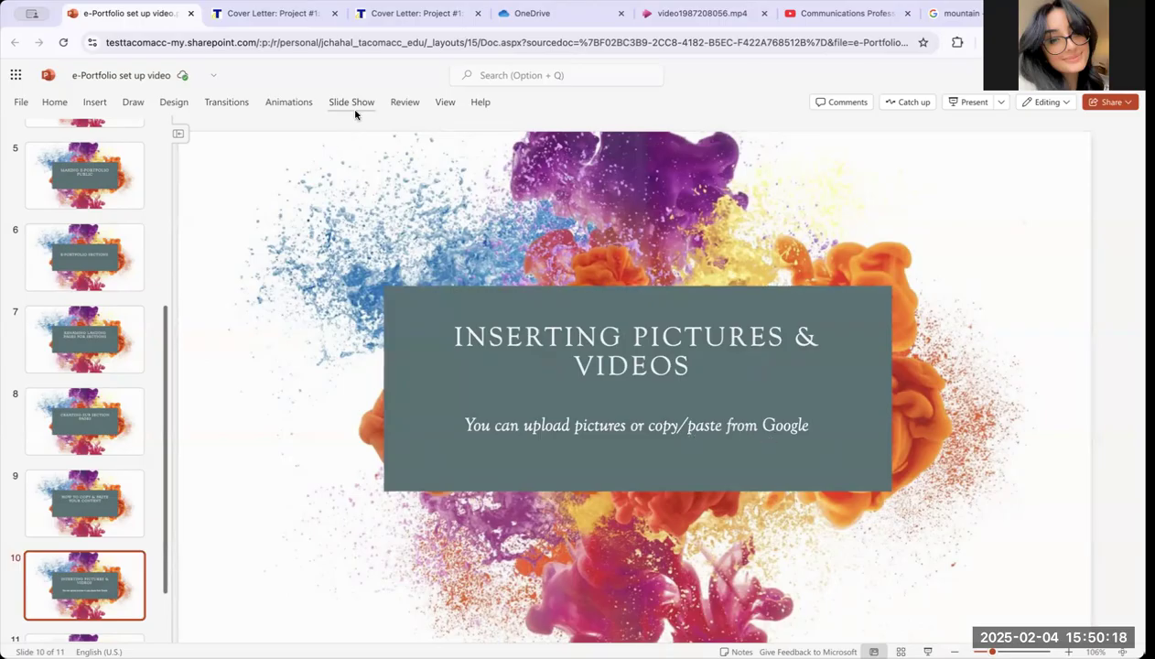
{"action": "left_click", "coordinate": [278, 14]}
{"action": "left_click", "coordinate": [87, 263]}
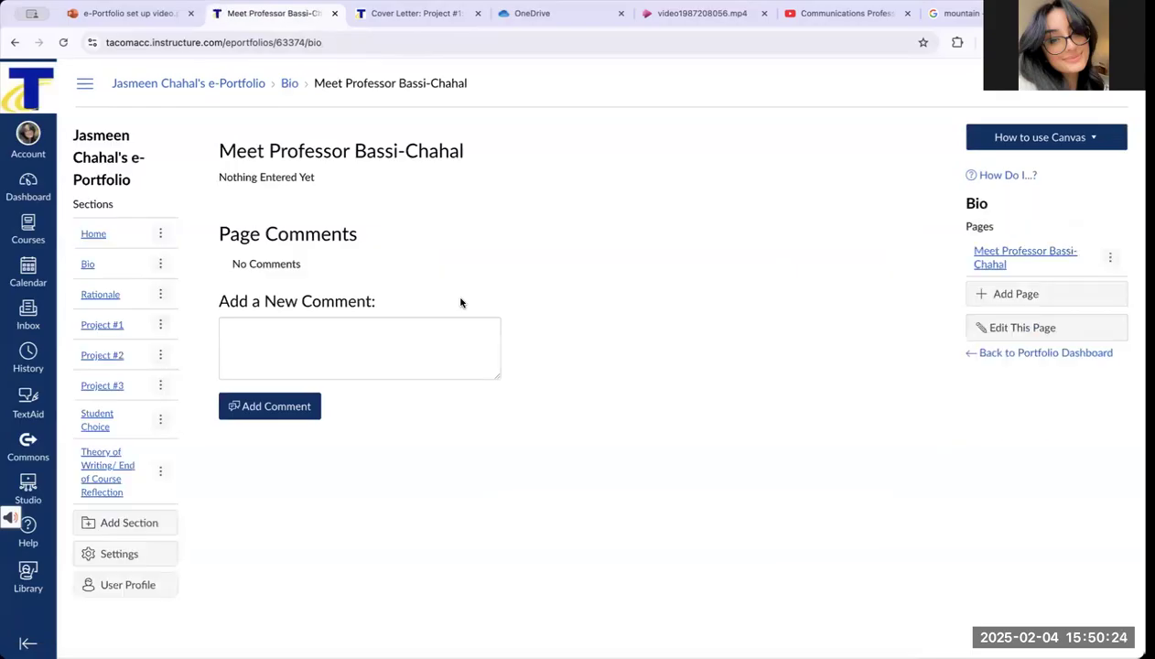
Step: Edit the Bio page and delete the Nothing Entered Yet placeholder
{"action": "left_click", "coordinate": [1033, 329]}
{"action": "left_click_drag", "start_coordinate": [370, 317], "coordinate": [232, 302]}
{"action": "key", "text": "BackSpace"}
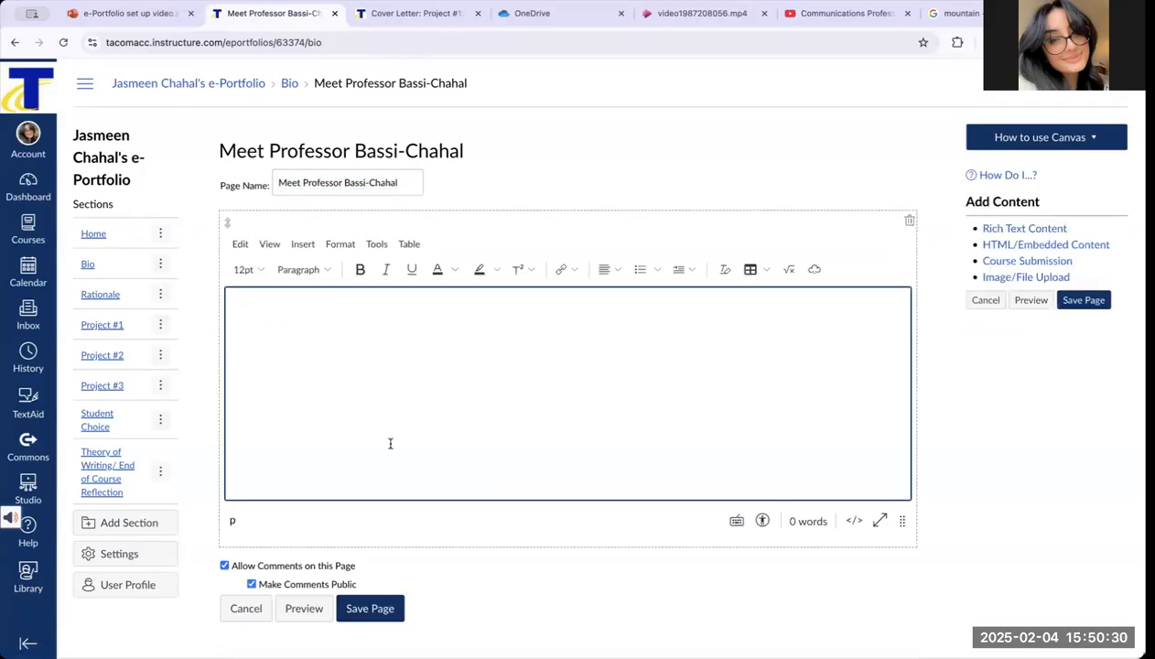
{"action": "scroll", "coordinate": [689, 470], "scroll_direction": "down", "scroll_amount": 1}
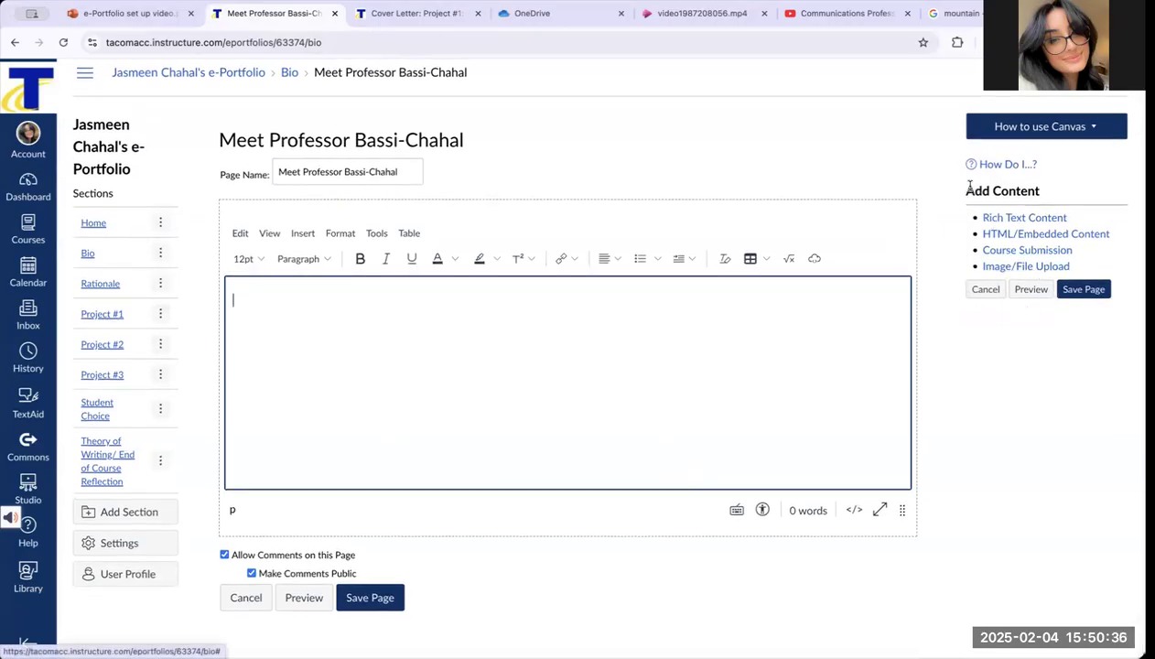
Step: Add an Image/File Upload section and upload the profile photo into it
{"action": "left_click", "coordinate": [1020, 266]}
{"action": "scroll", "coordinate": [689, 403], "scroll_direction": "down", "scroll_amount": 3}
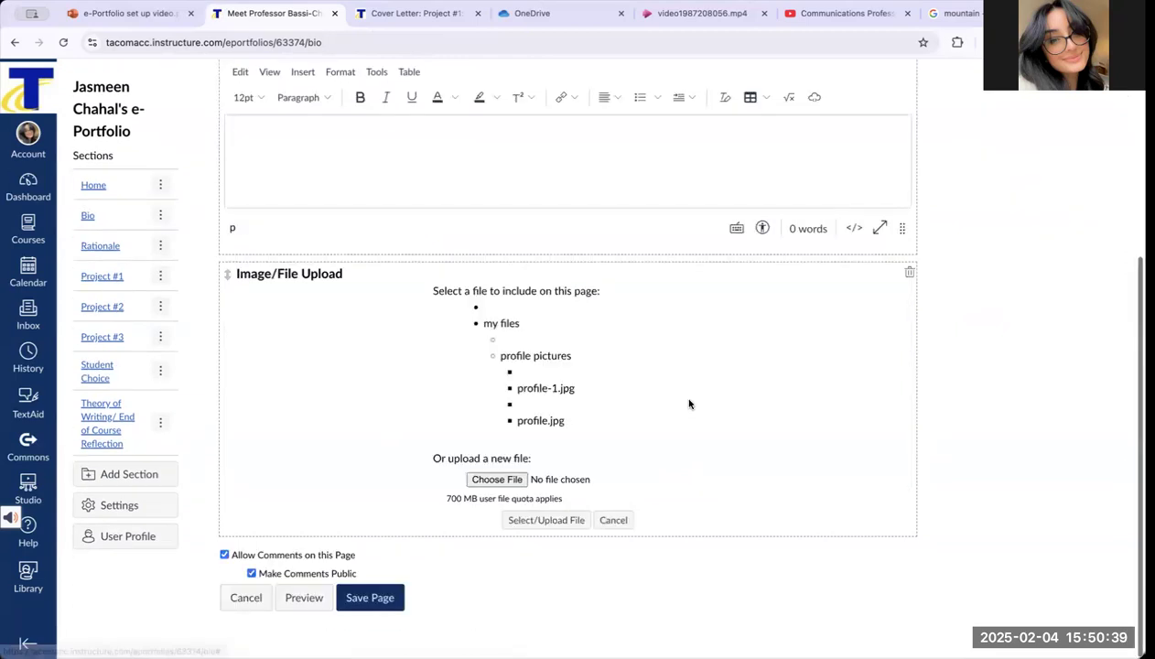
{"action": "left_click", "coordinate": [497, 480]}
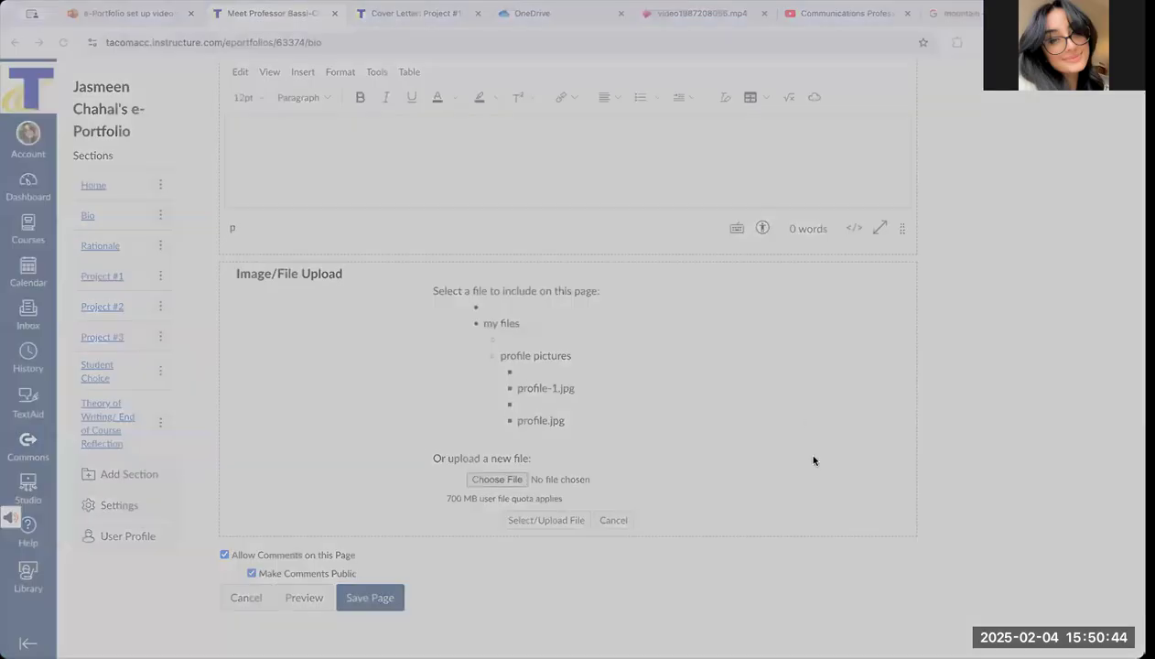
{"action": "key", "text": "Escape"}
{"action": "double_click", "coordinate": [653, 483]}
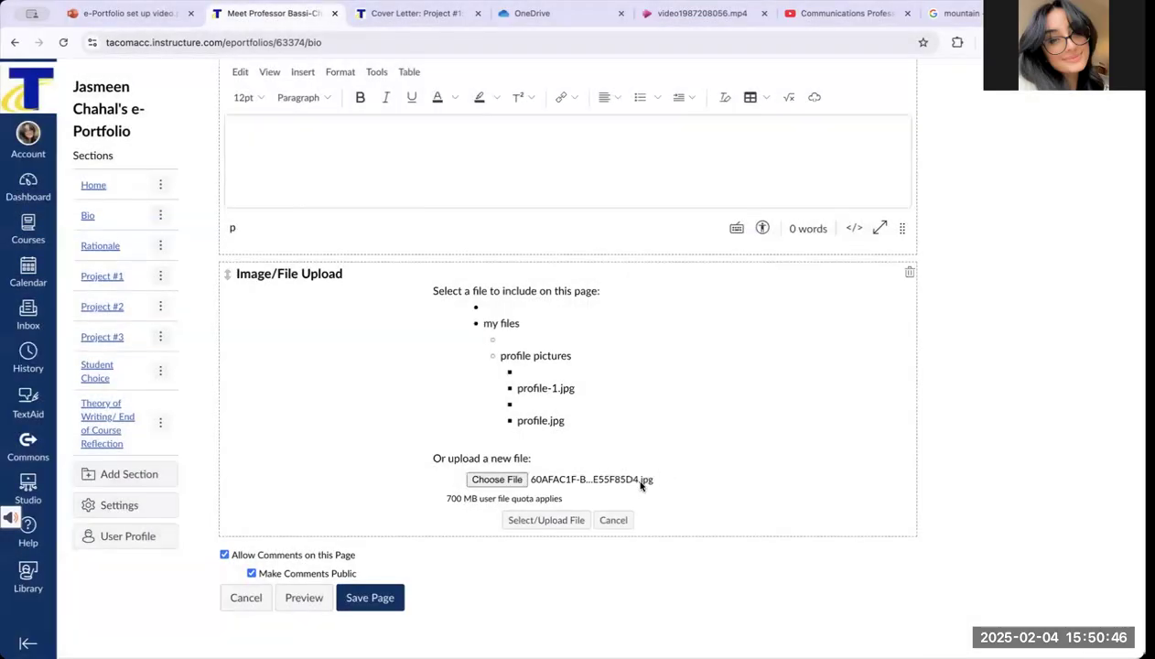
{"action": "left_click", "coordinate": [653, 483]}
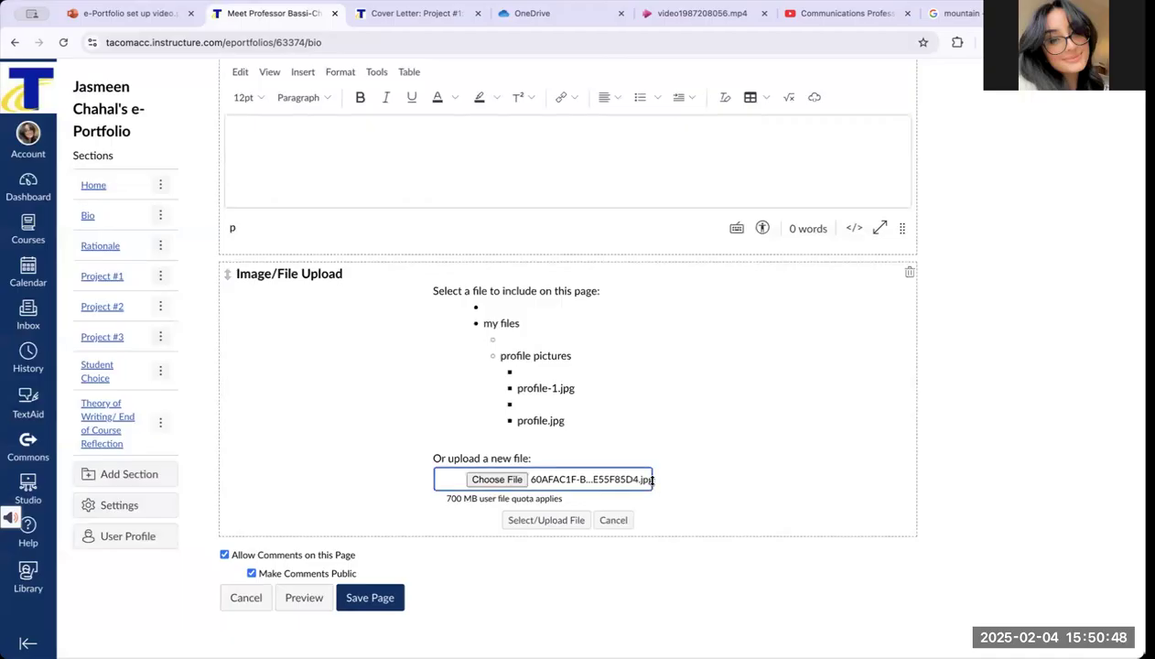
{"action": "key", "text": "Escape"}
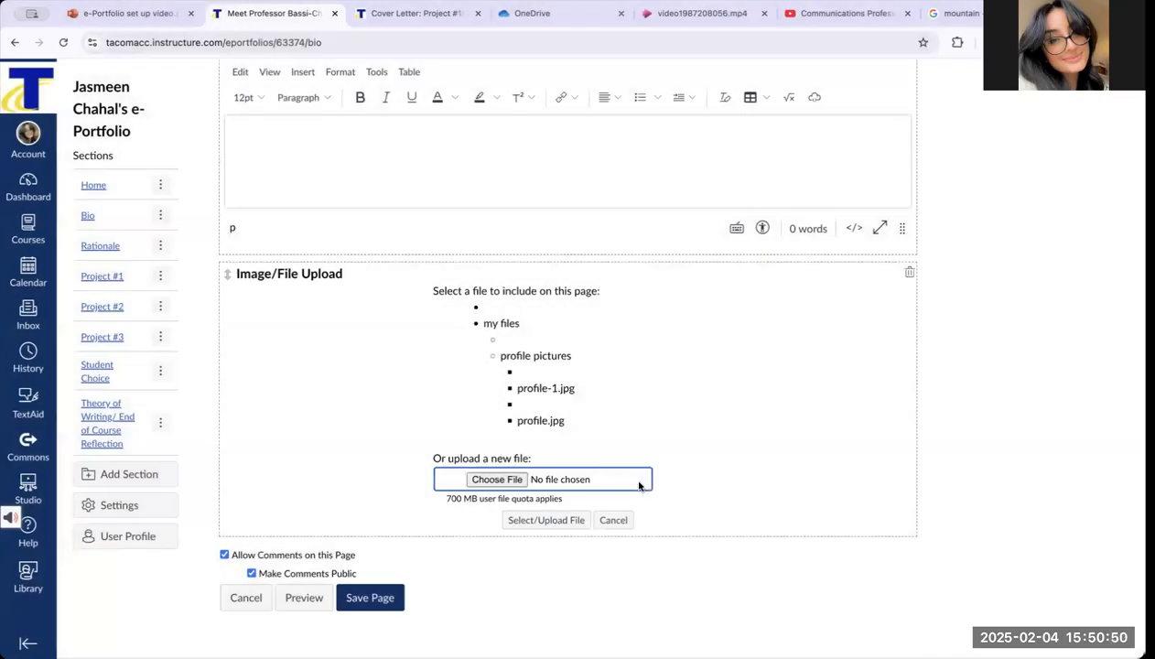
{"action": "left_click", "coordinate": [507, 480]}
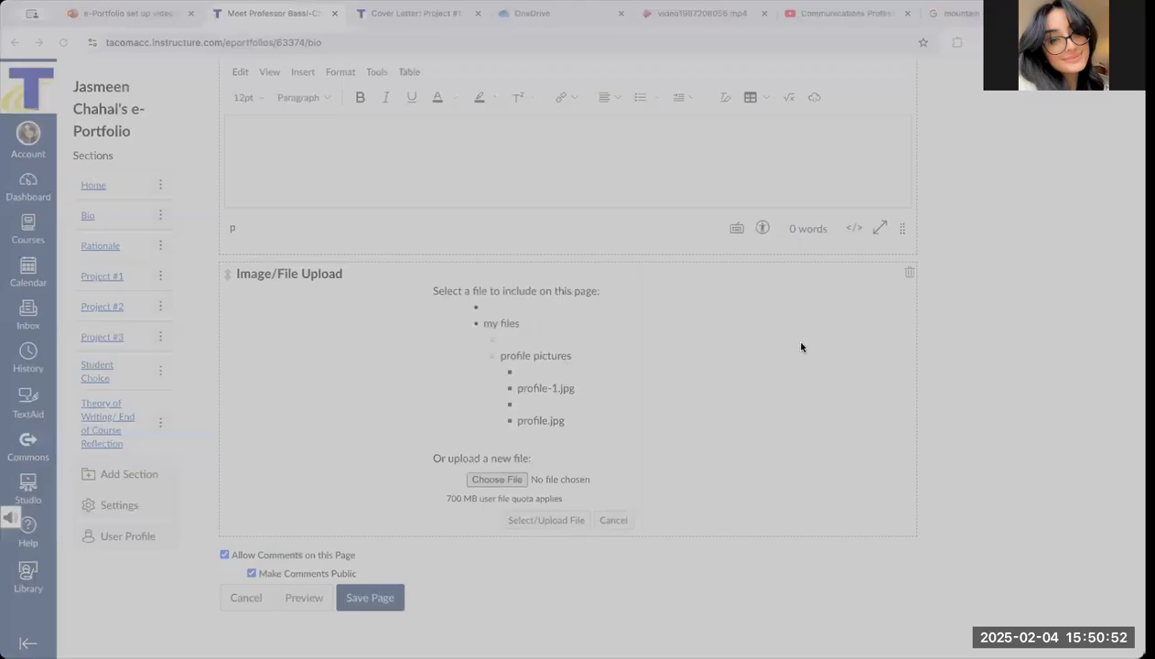
{"action": "left_click", "coordinate": [815, 462]}
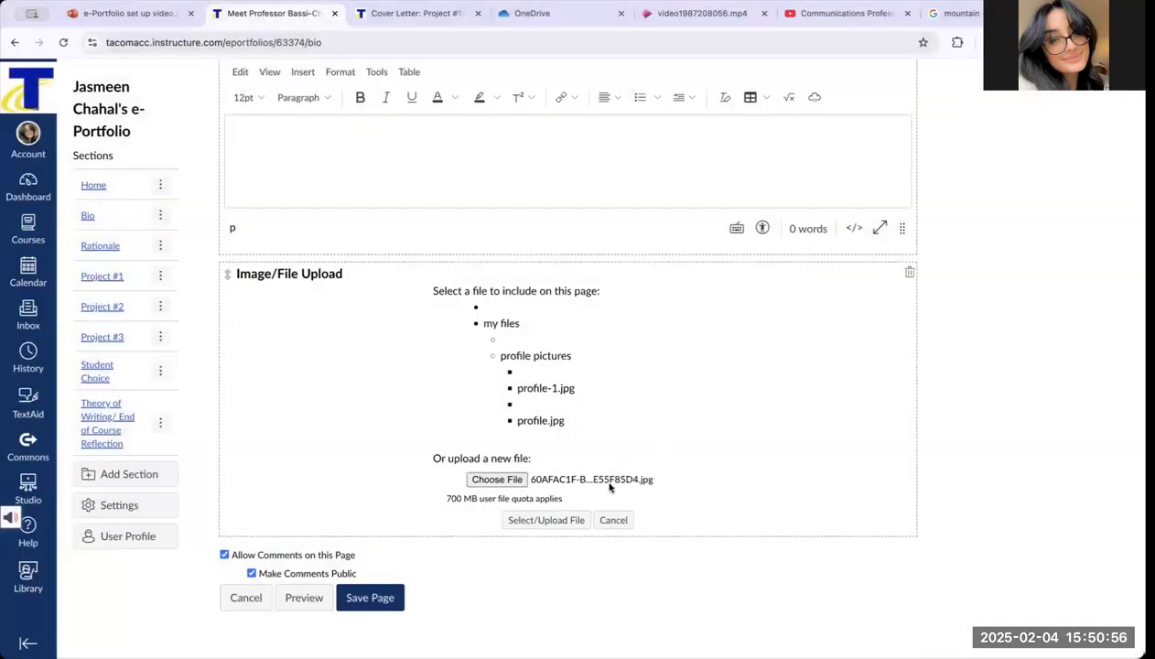
{"action": "left_click", "coordinate": [544, 520]}
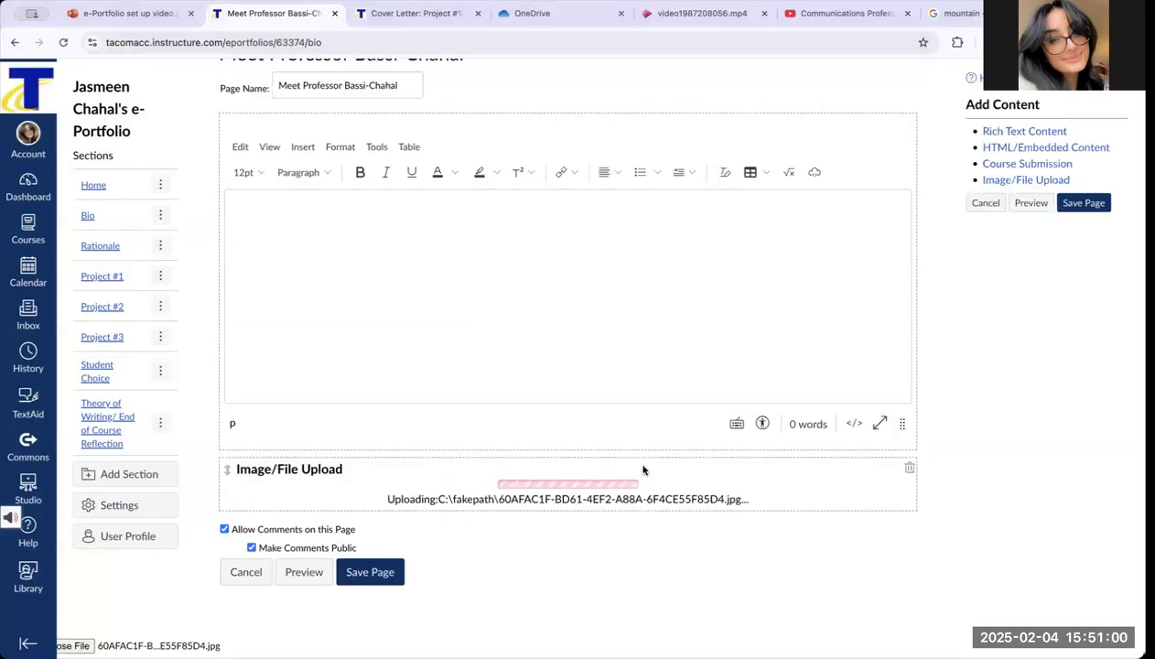
{"action": "scroll", "coordinate": [544, 443], "scroll_direction": "down", "scroll_amount": 3}
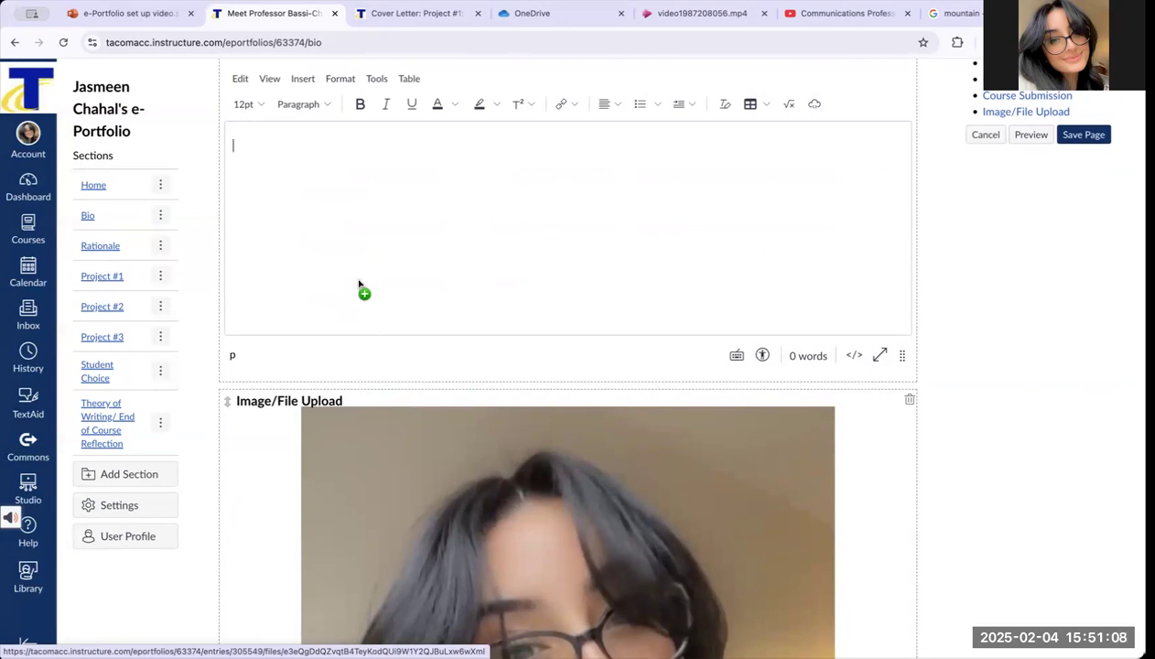
Step: Paste the photo into the text block and remove the separate image upload section
{"action": "left_click", "coordinate": [305, 226]}
{"action": "key", "text": "ctrl+v"}
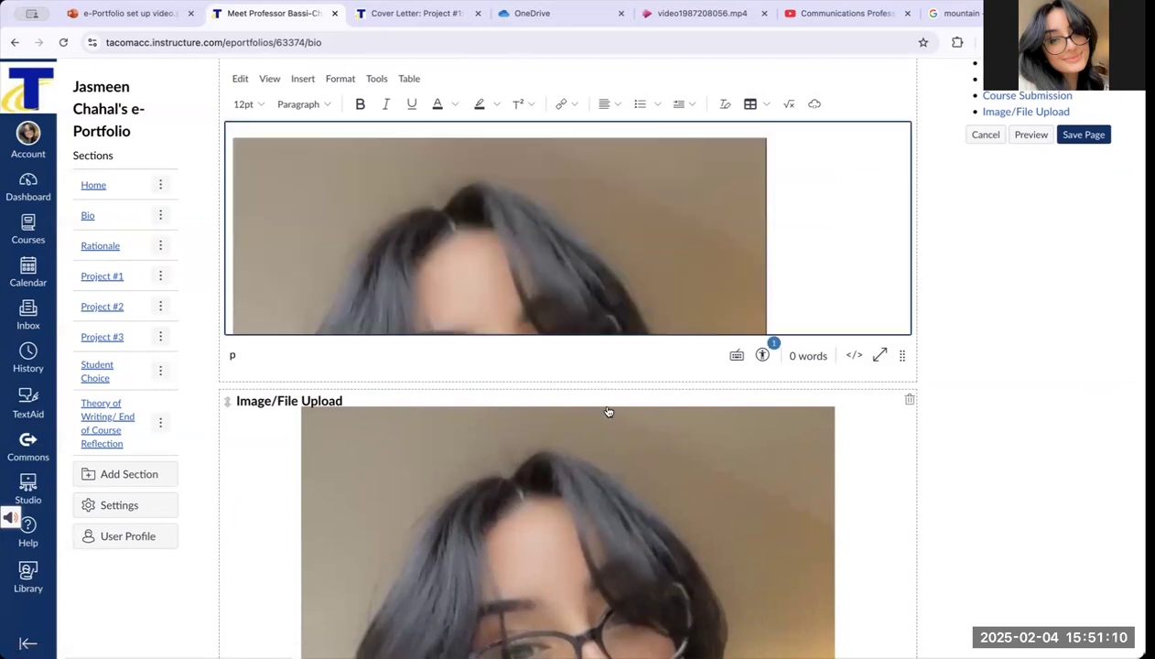
{"action": "scroll", "coordinate": [930, 370], "scroll_direction": "down", "scroll_amount": 1}
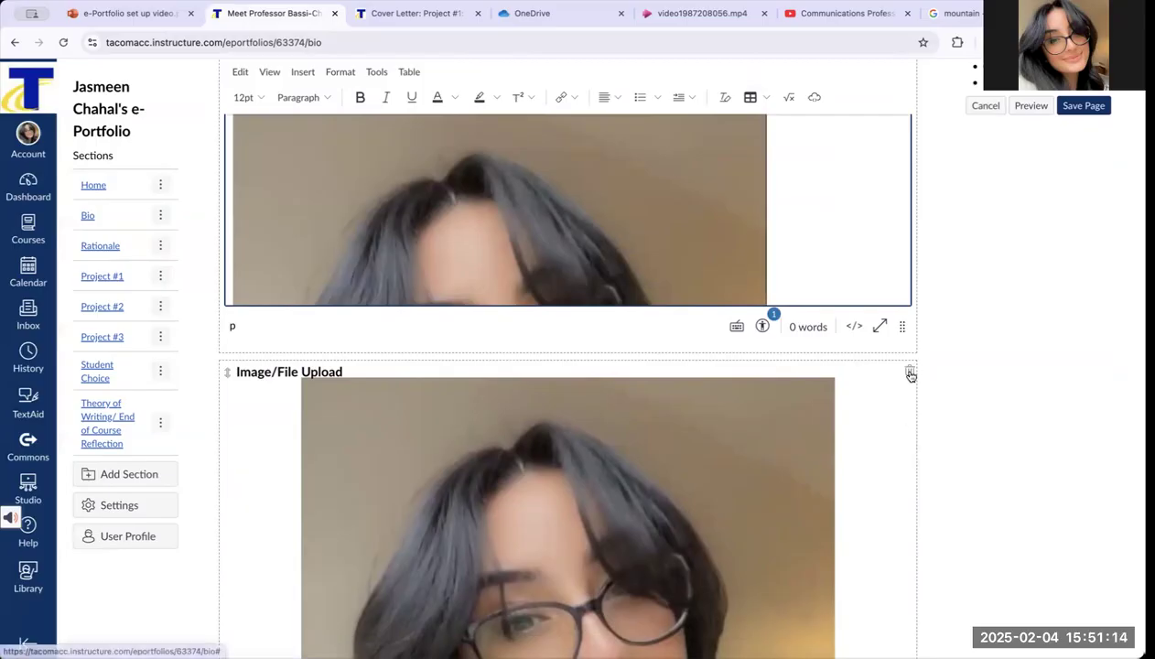
{"action": "left_click", "coordinate": [879, 370]}
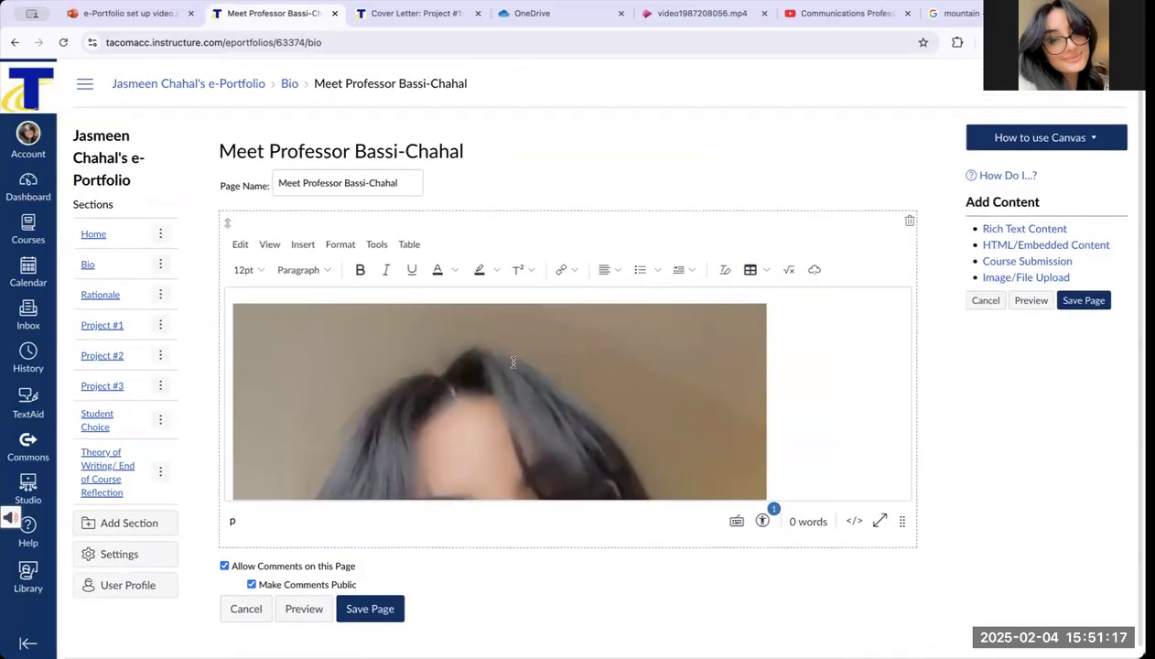
{"action": "left_click", "coordinate": [514, 363]}
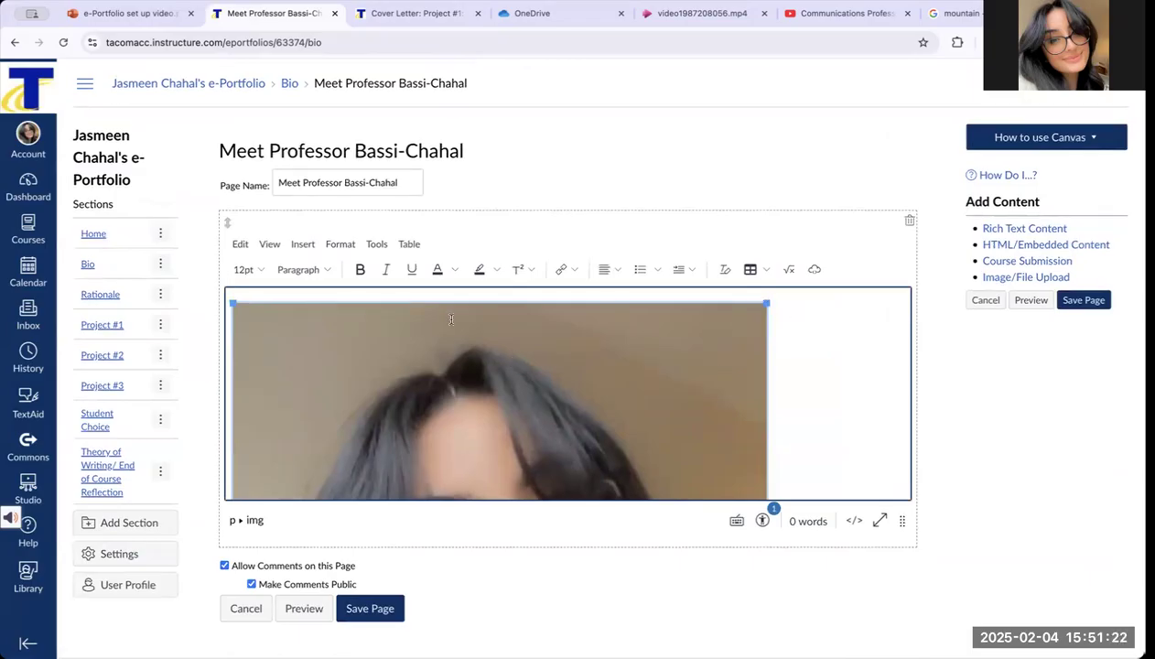
{"action": "scroll", "coordinate": [746, 424], "scroll_direction": "down", "scroll_amount": 5}
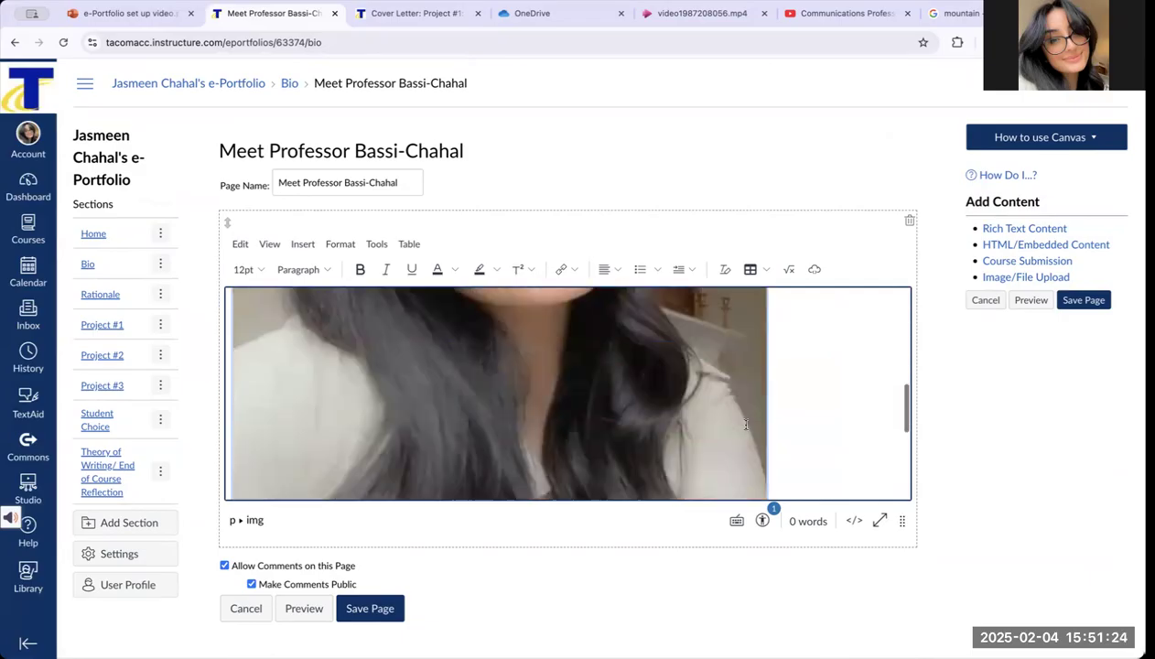
{"action": "scroll", "coordinate": [746, 424], "scroll_direction": "up", "scroll_amount": 5}
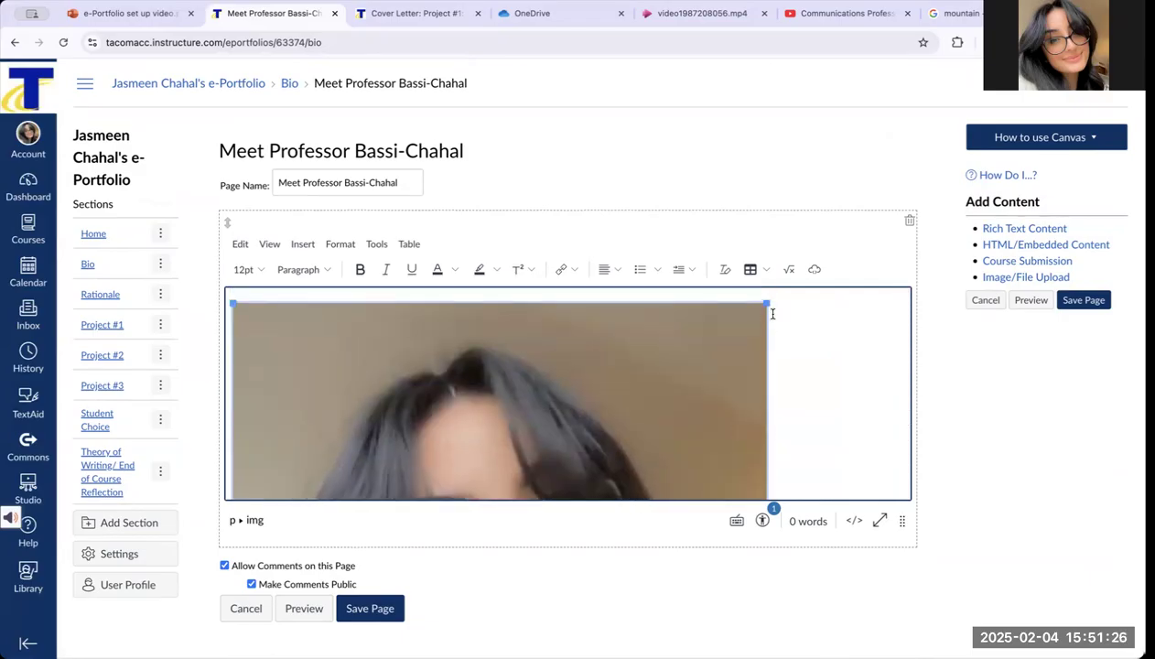
Step: Resize the photo so the whole face shows and center-align it
{"action": "left_click_drag", "start_coordinate": [768, 303], "coordinate": [387, 364]}
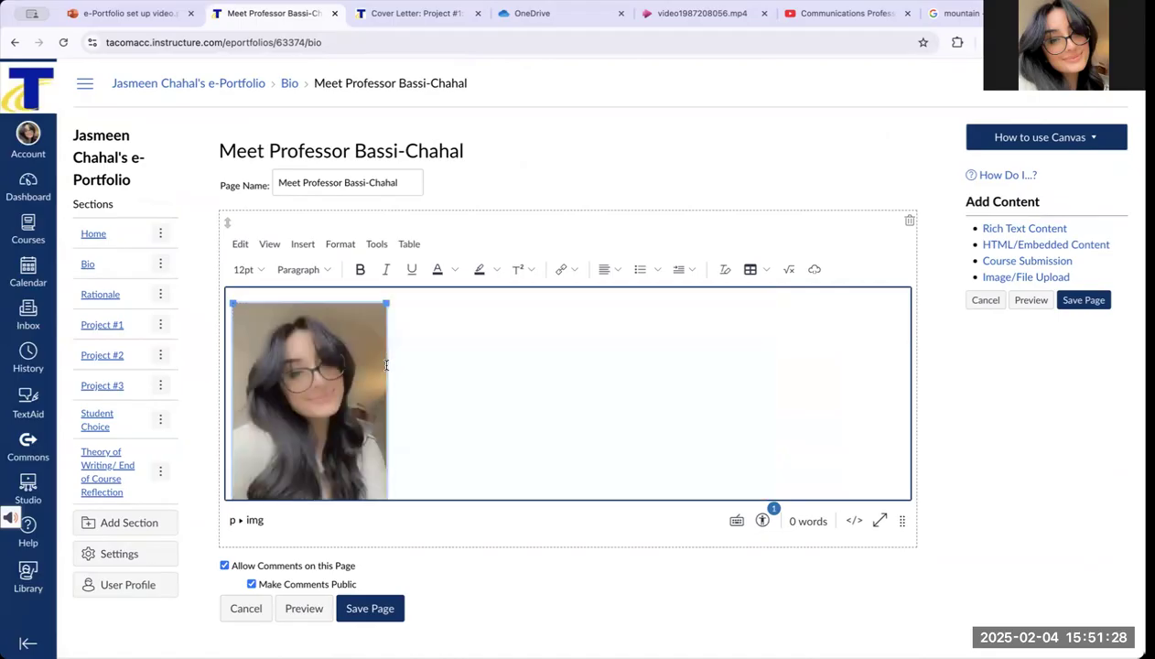
{"action": "scroll", "coordinate": [403, 400], "scroll_direction": "down", "scroll_amount": 1}
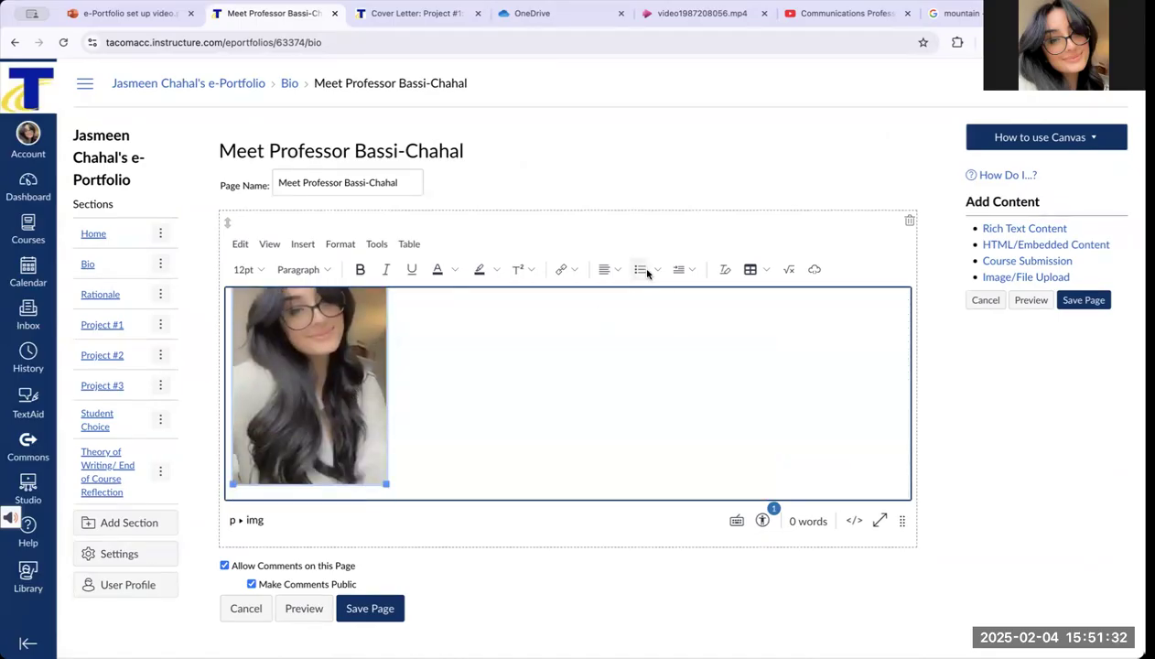
{"action": "left_click", "coordinate": [681, 270]}
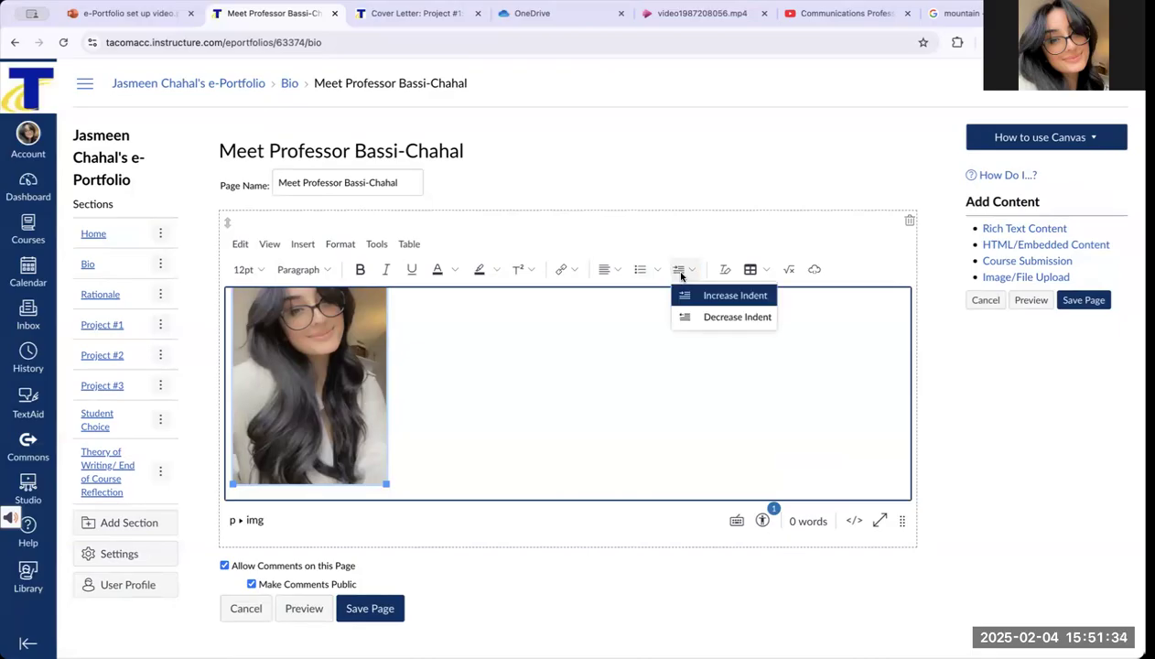
{"action": "left_click", "coordinate": [605, 272]}
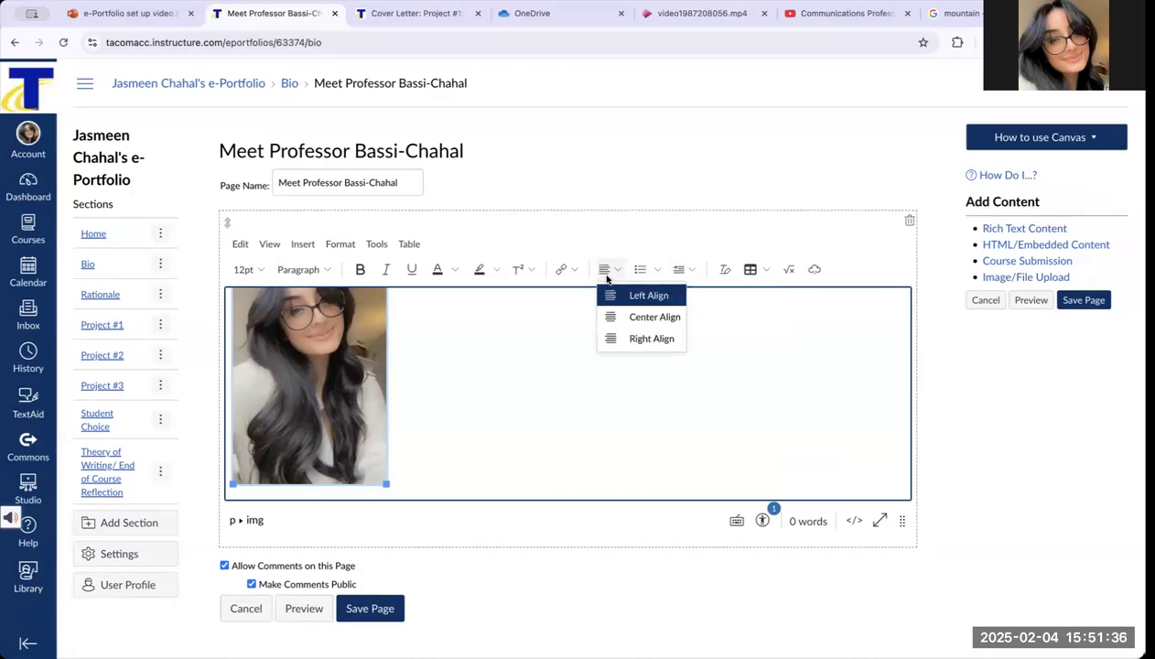
{"action": "left_click", "coordinate": [637, 317]}
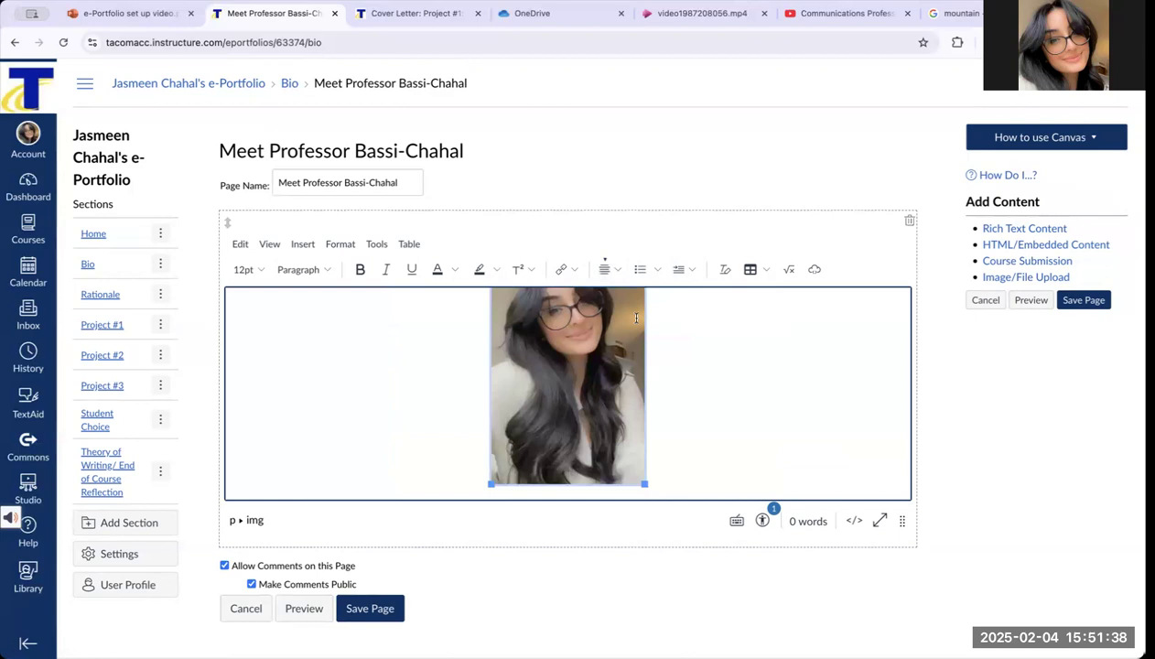
{"action": "left_click", "coordinate": [608, 272]}
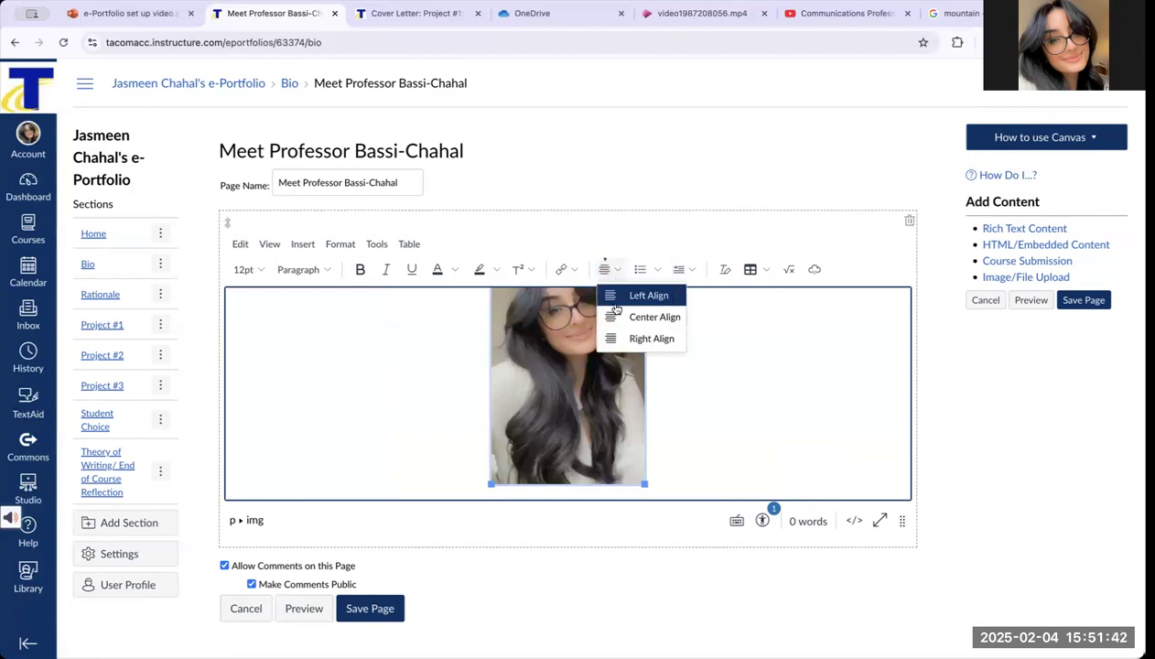
{"action": "left_click", "coordinate": [633, 338]}
{"action": "left_click", "coordinate": [605, 271]}
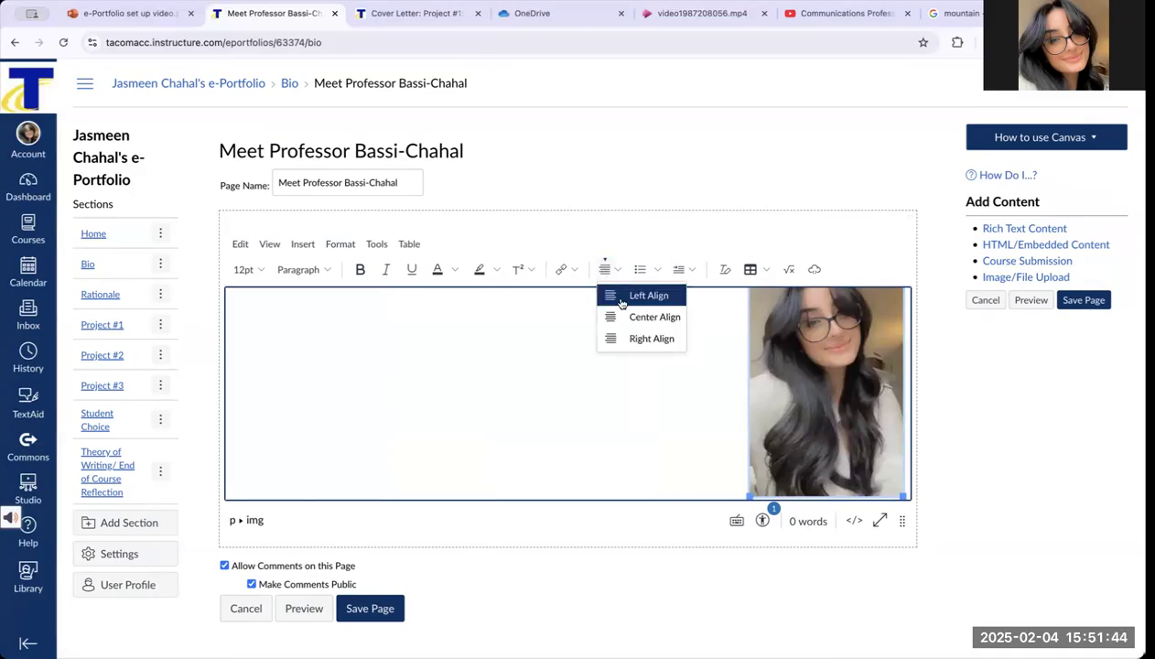
{"action": "left_click", "coordinate": [617, 297]}
{"action": "left_click", "coordinate": [606, 271]}
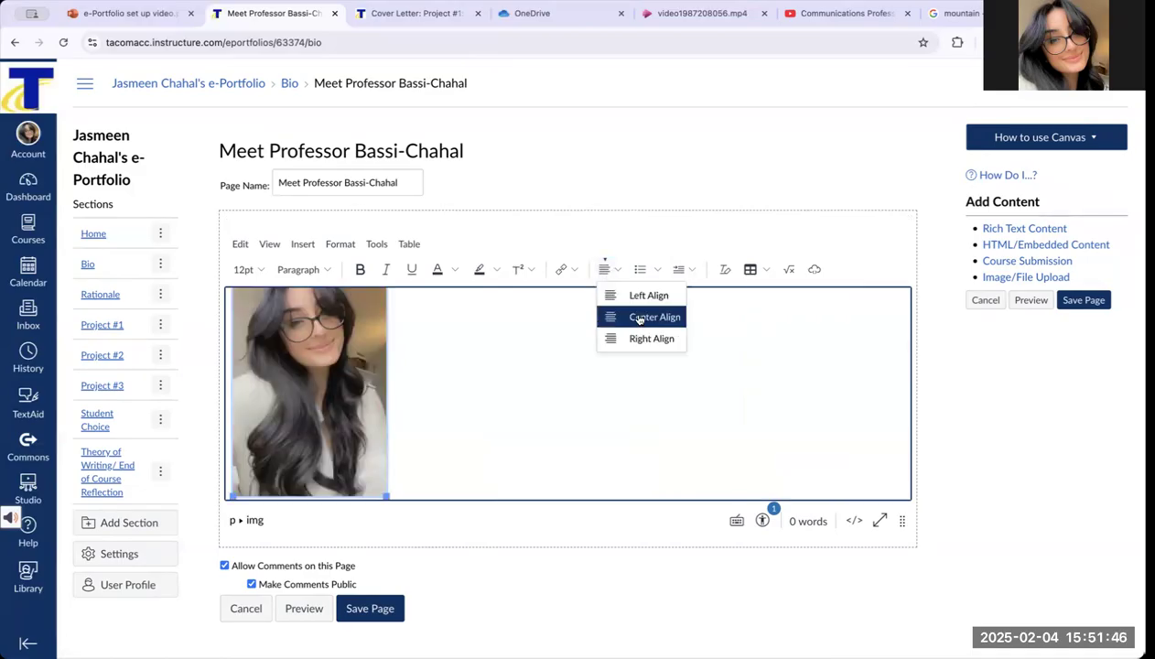
{"action": "left_click", "coordinate": [640, 318]}
{"action": "left_click_drag", "start_coordinate": [645, 496], "coordinate": [675, 517]}
Step: Below the photo, type 'Copy and paste my bio or type it here…' and save the Bio page
{"action": "left_click", "coordinate": [705, 482]}
{"action": "key", "text": "Return"}
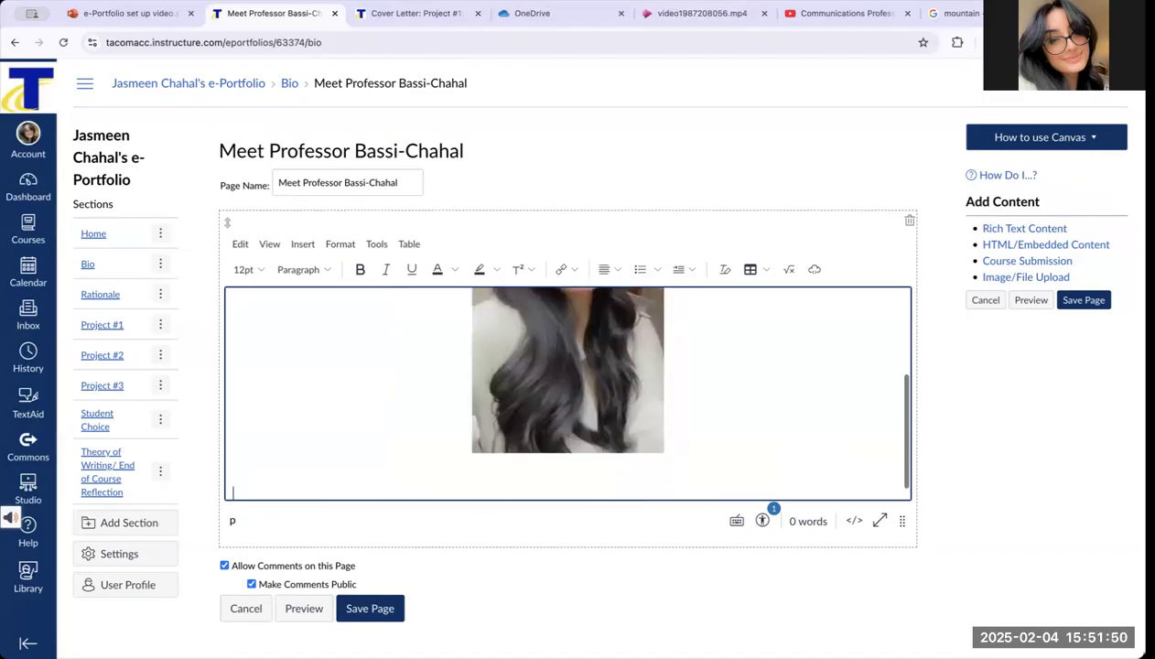
{"action": "type", "text": "Copy and paste my bio or"}
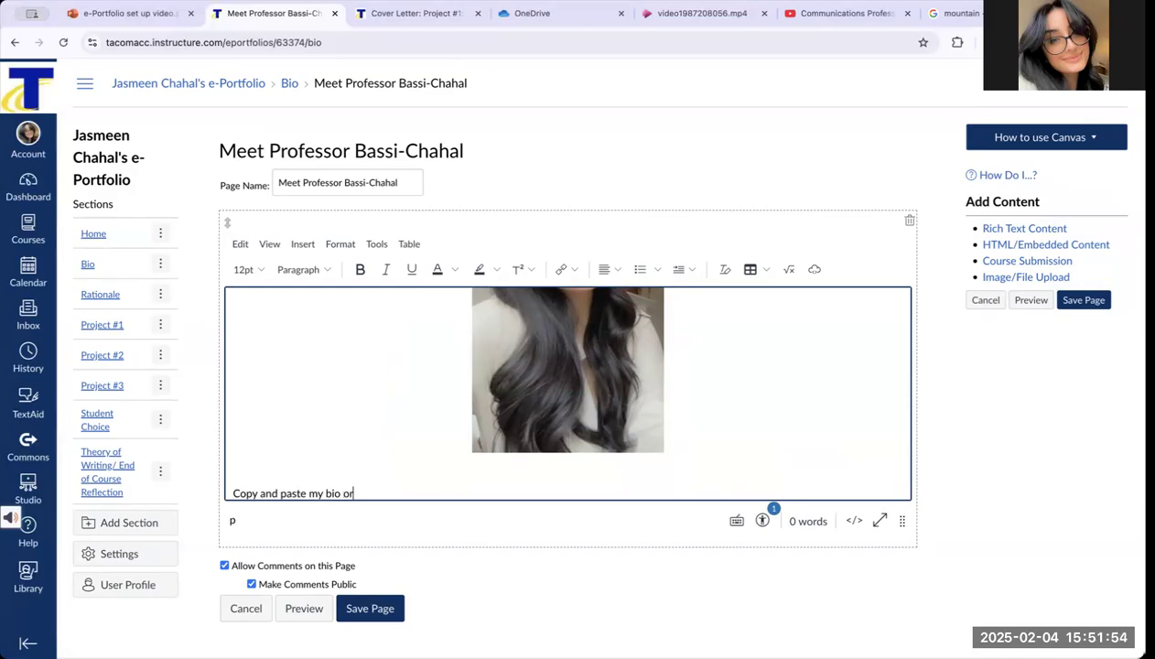
{"action": "type", "text": " type it here. I suggest working outside of e-P"}
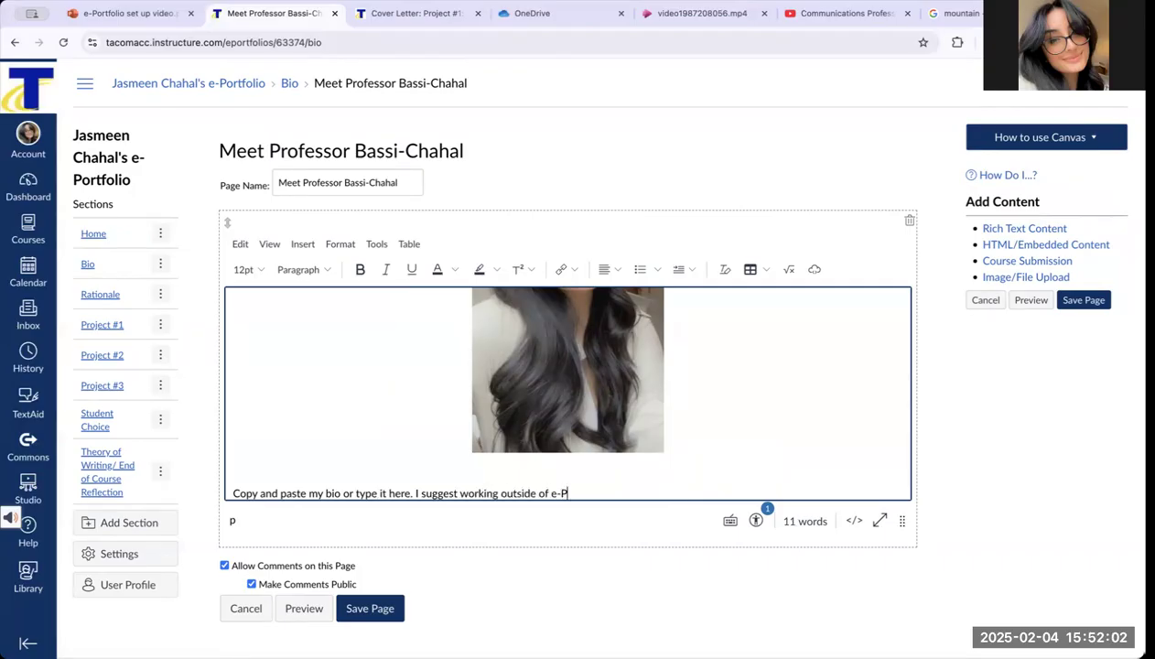
{"action": "type", "text": "ortfolio because it does not have"}
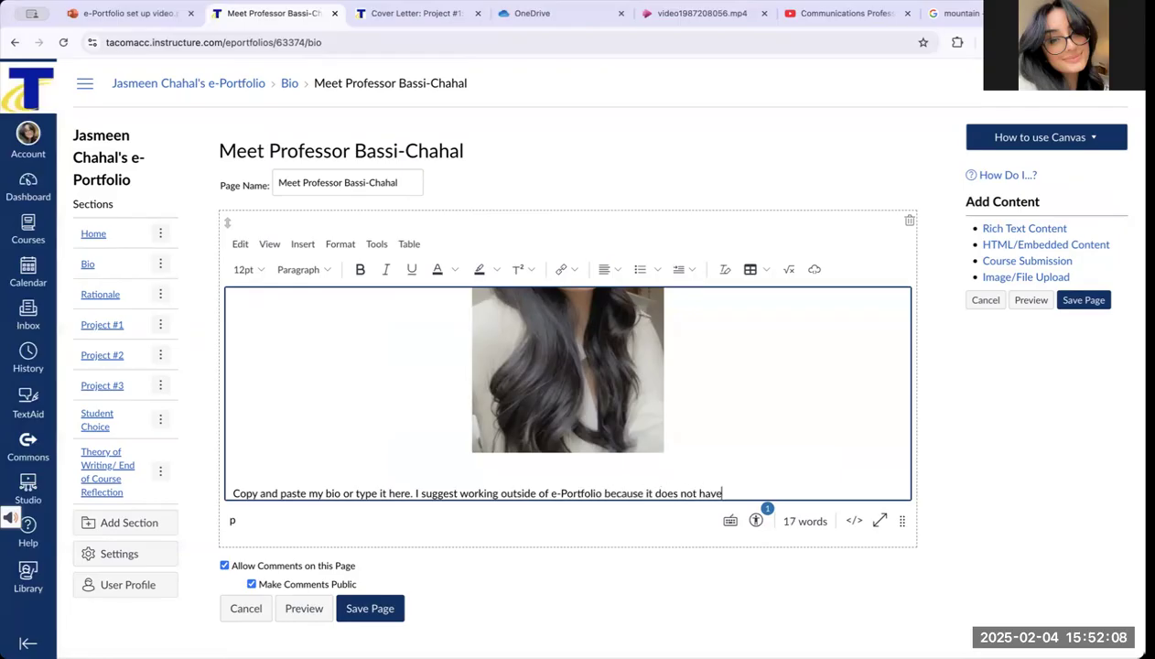
{"action": "type", "text": " a auto save feature."}
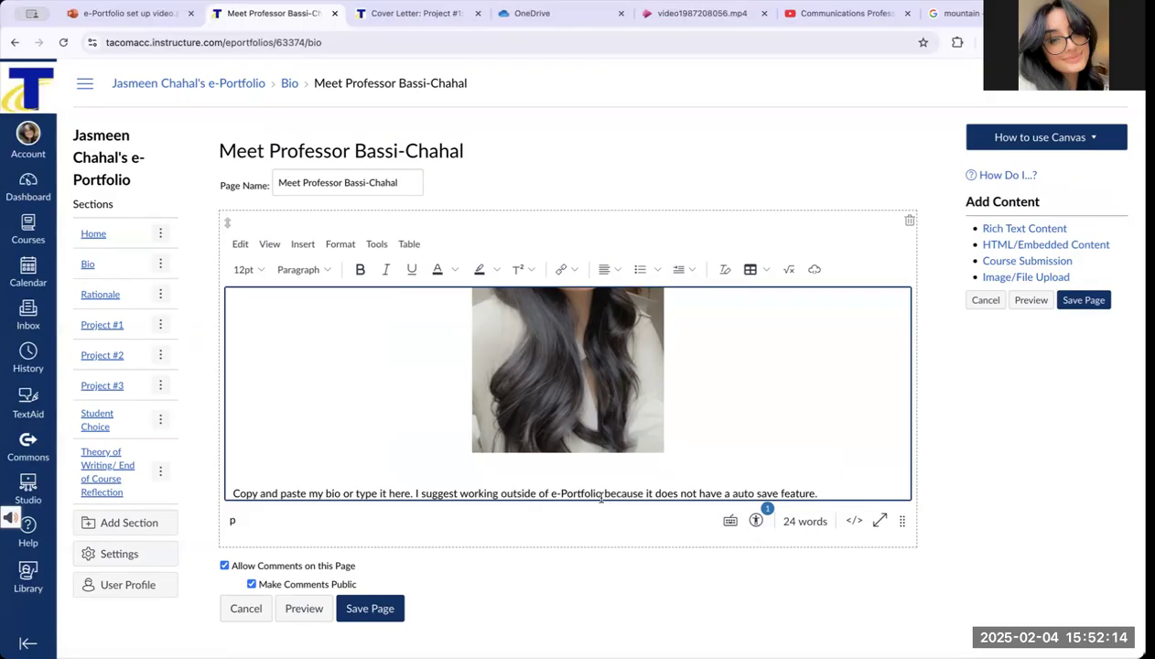
{"action": "left_click", "coordinate": [389, 609]}
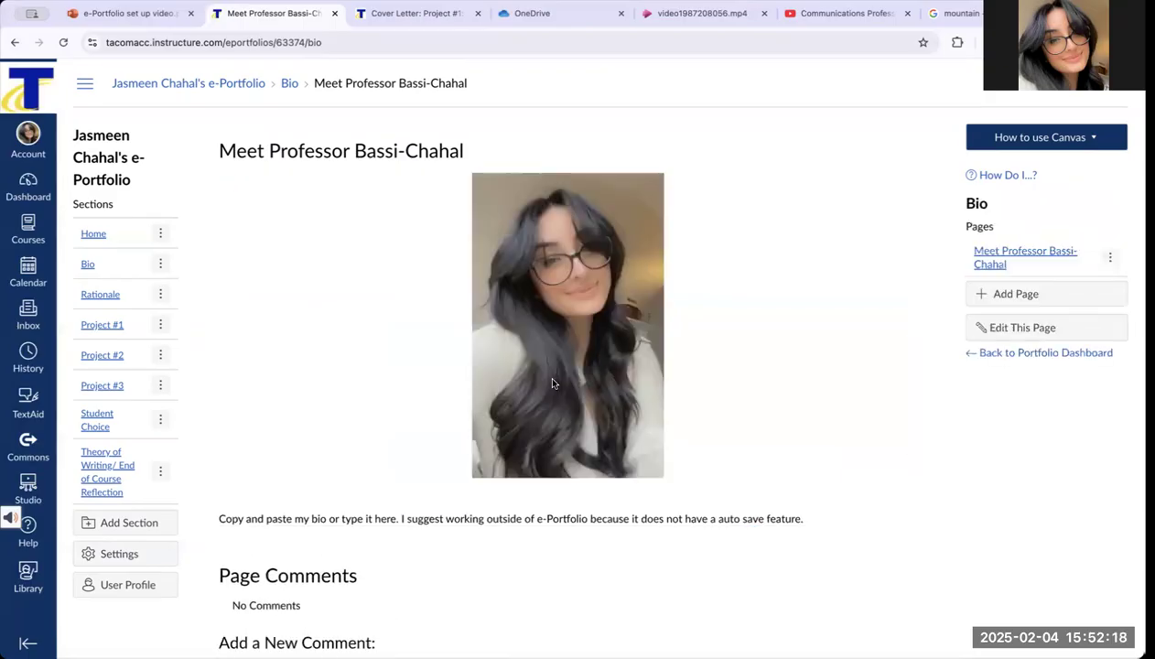
Step: Put the Home Welcome page into edit mode, then go to the Google 'mountain' image results
{"action": "scroll", "coordinate": [552, 383], "scroll_direction": "down", "scroll_amount": 2}
{"action": "scroll", "coordinate": [552, 384], "scroll_direction": "up", "scroll_amount": 2}
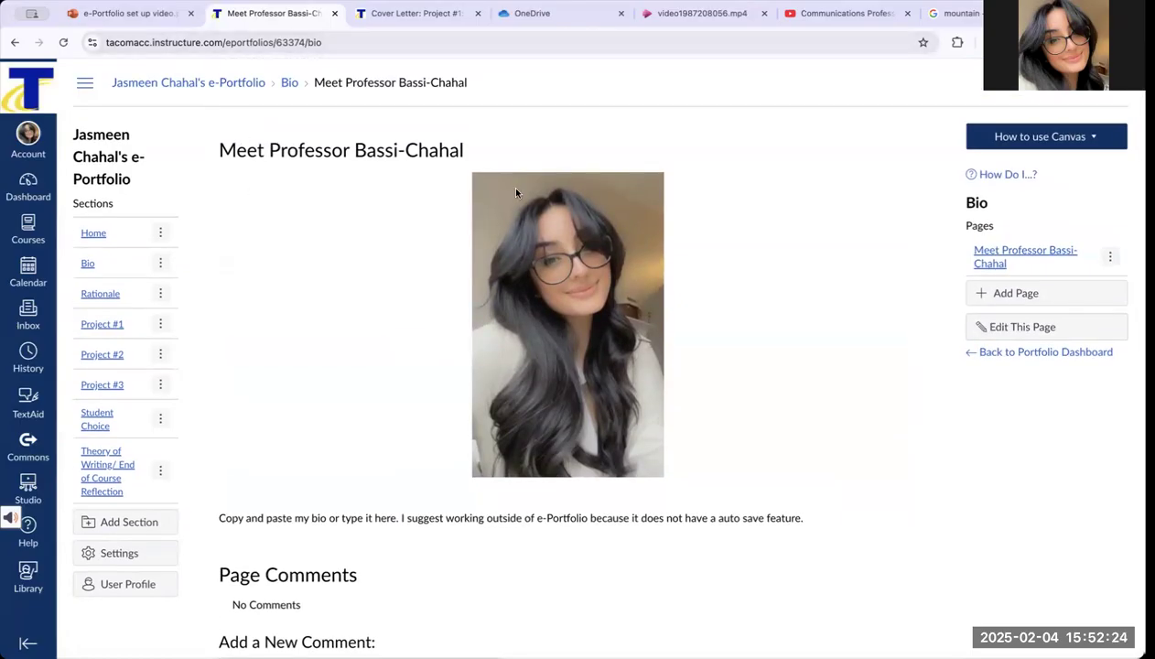
{"action": "left_click", "coordinate": [95, 235]}
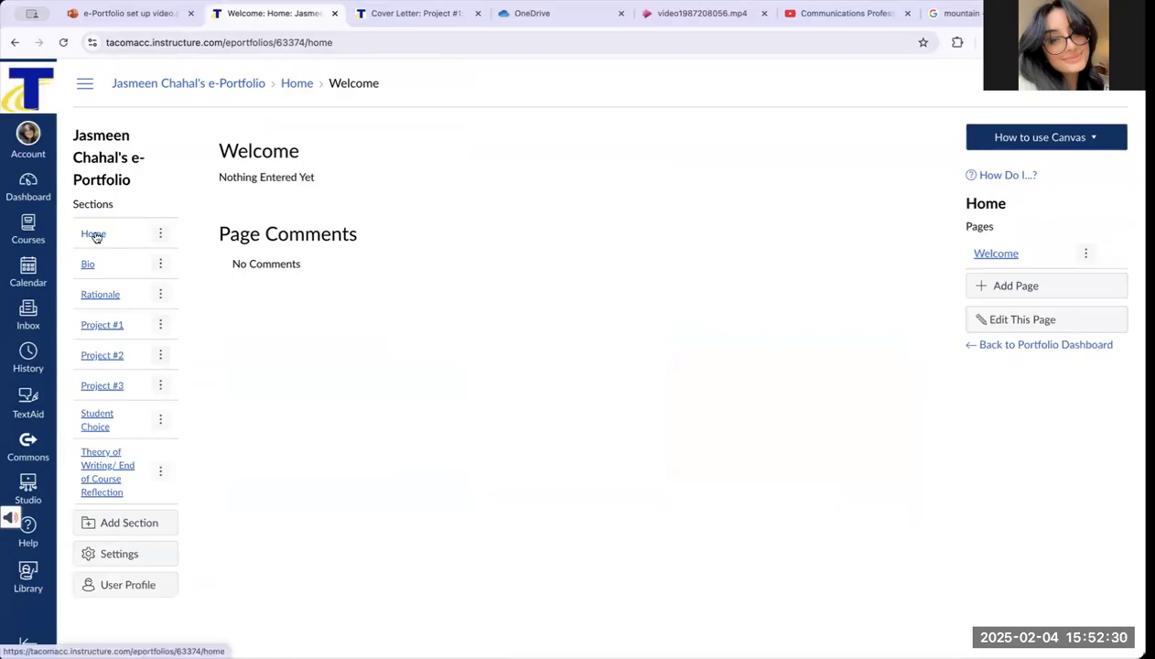
{"action": "left_click", "coordinate": [1047, 328]}
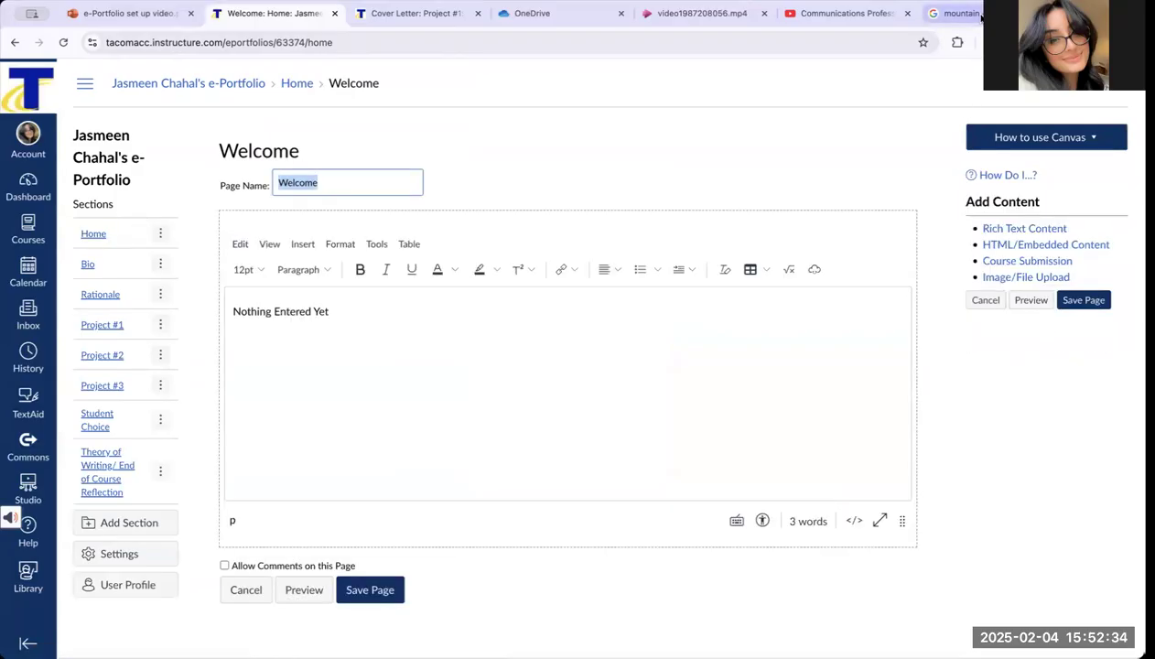
{"action": "left_click", "coordinate": [961, 15]}
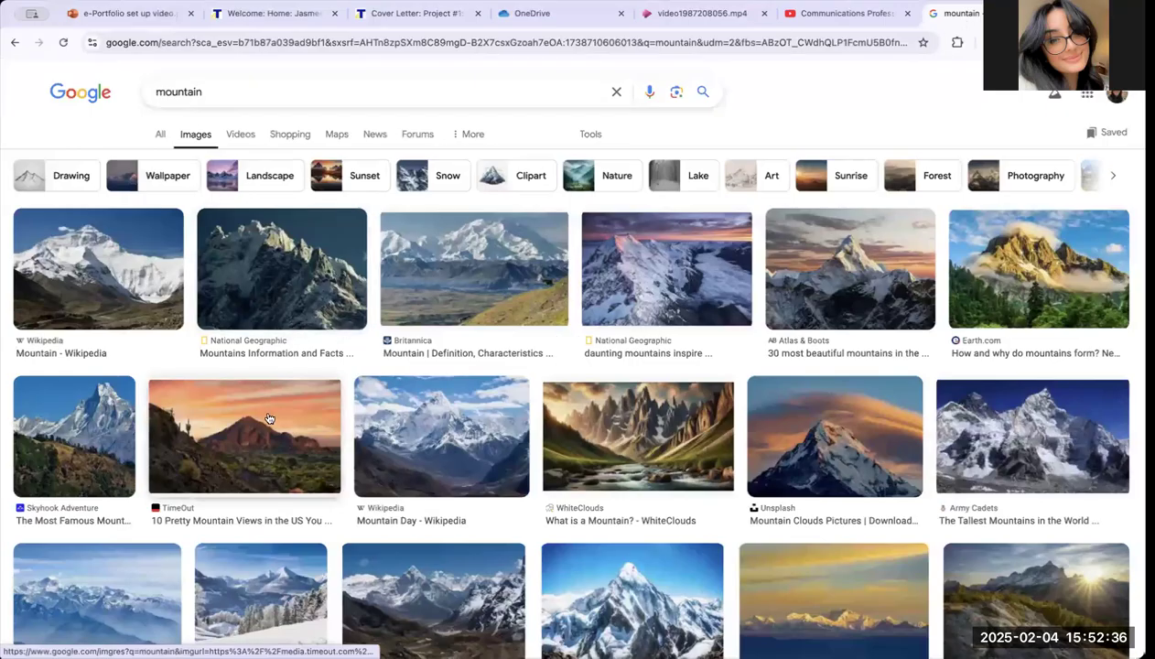
Step: Copy the Earth.com mountain image and select the Welcome page's Nothing Entered Yet placeholder
{"action": "left_click", "coordinate": [1047, 272]}
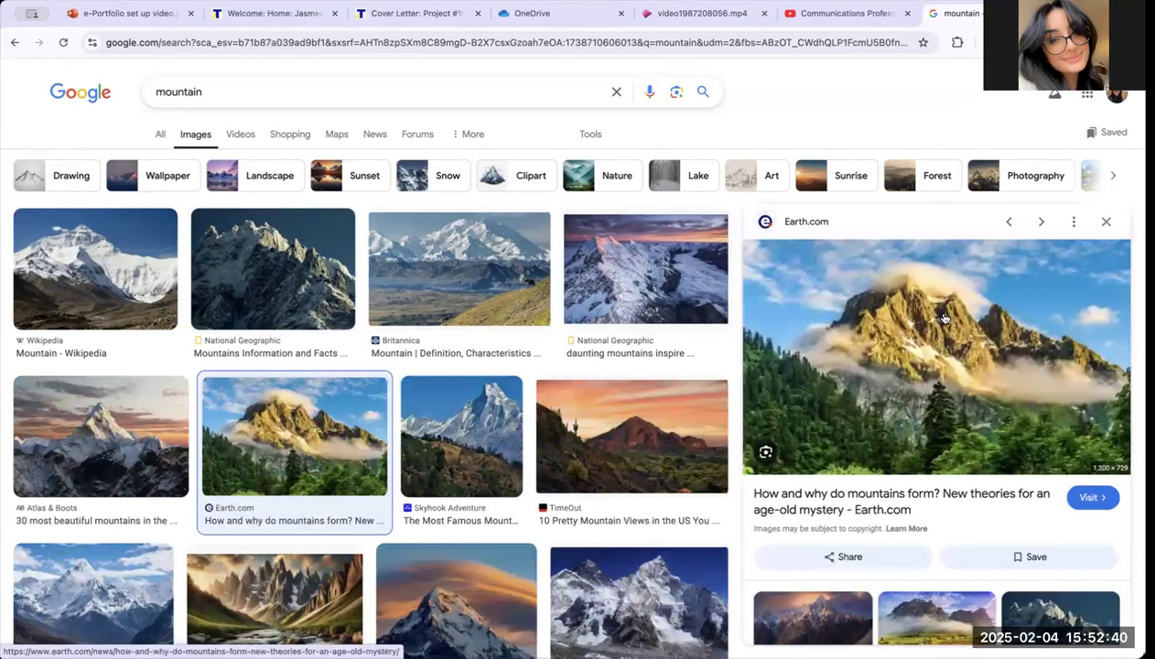
{"action": "right_click", "coordinate": [943, 317]}
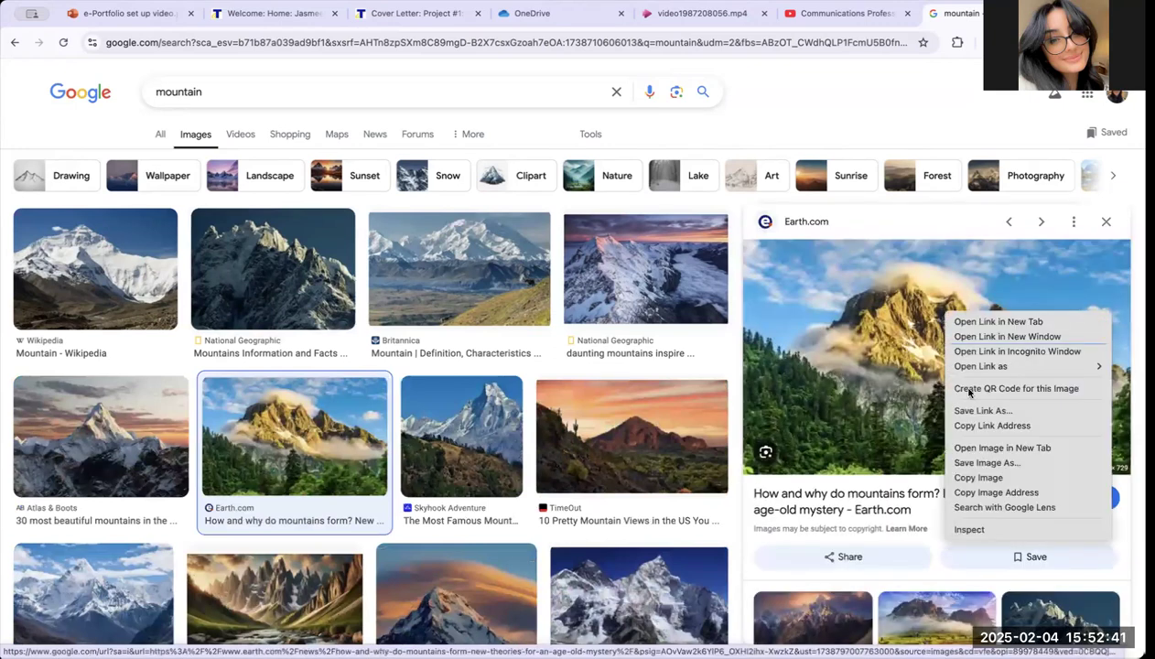
{"action": "left_click", "coordinate": [979, 477]}
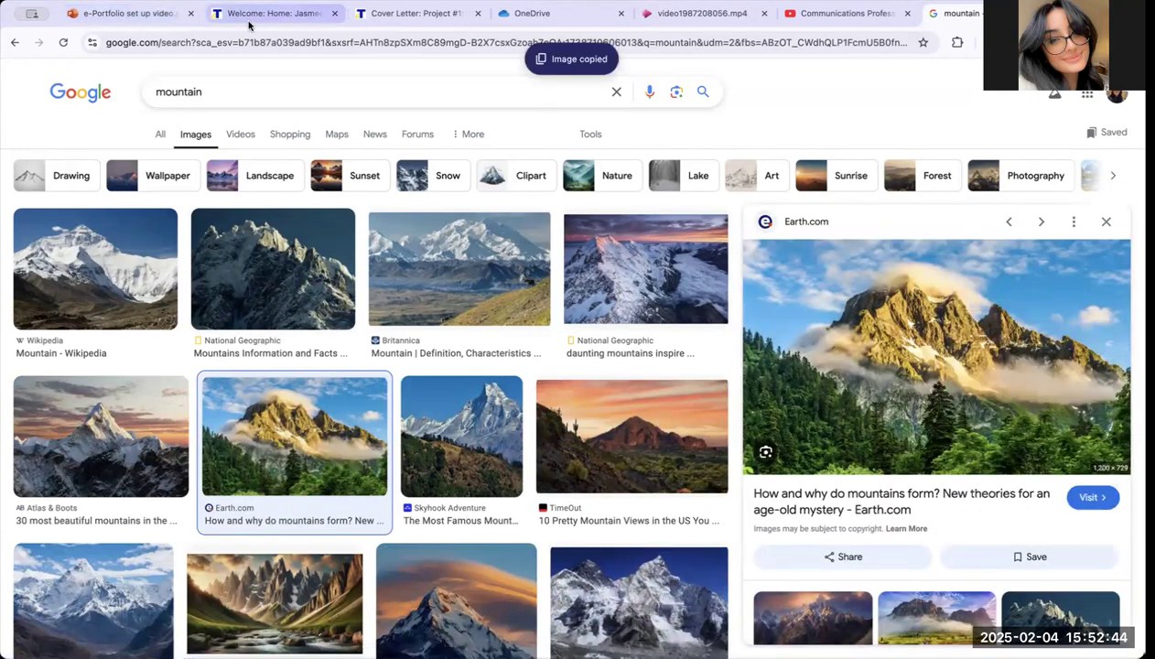
{"action": "left_click", "coordinate": [261, 12]}
{"action": "left_click_drag", "start_coordinate": [375, 325], "coordinate": [224, 314]}
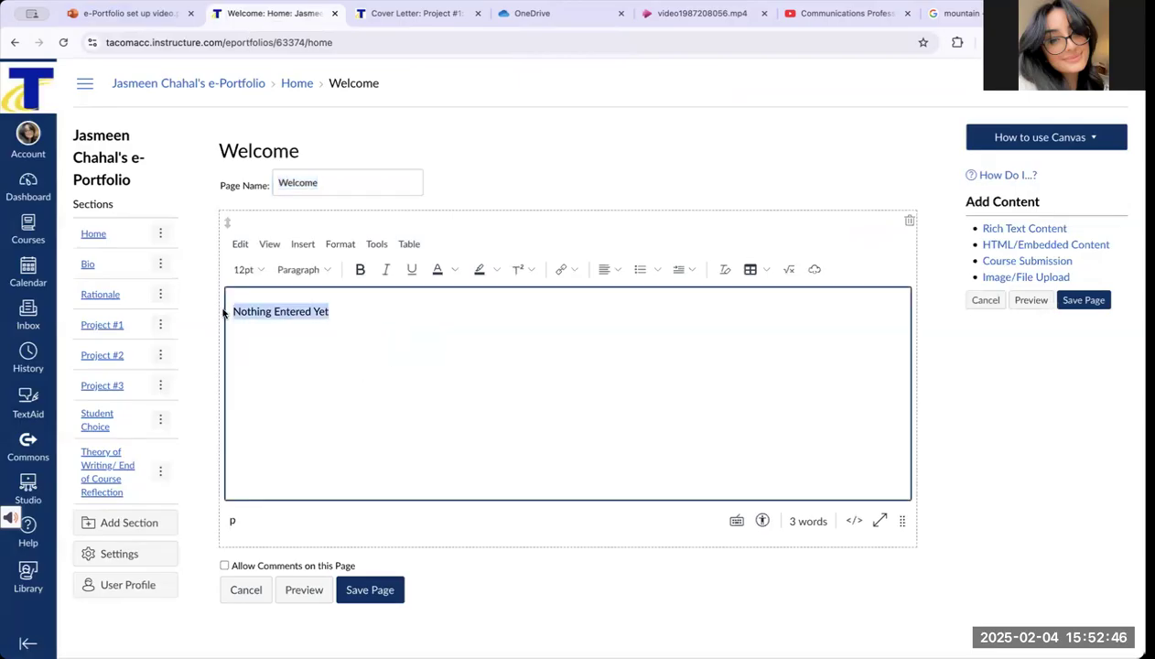
{"action": "key", "text": "ctrl+v"}
{"action": "left_click", "coordinate": [376, 588]}
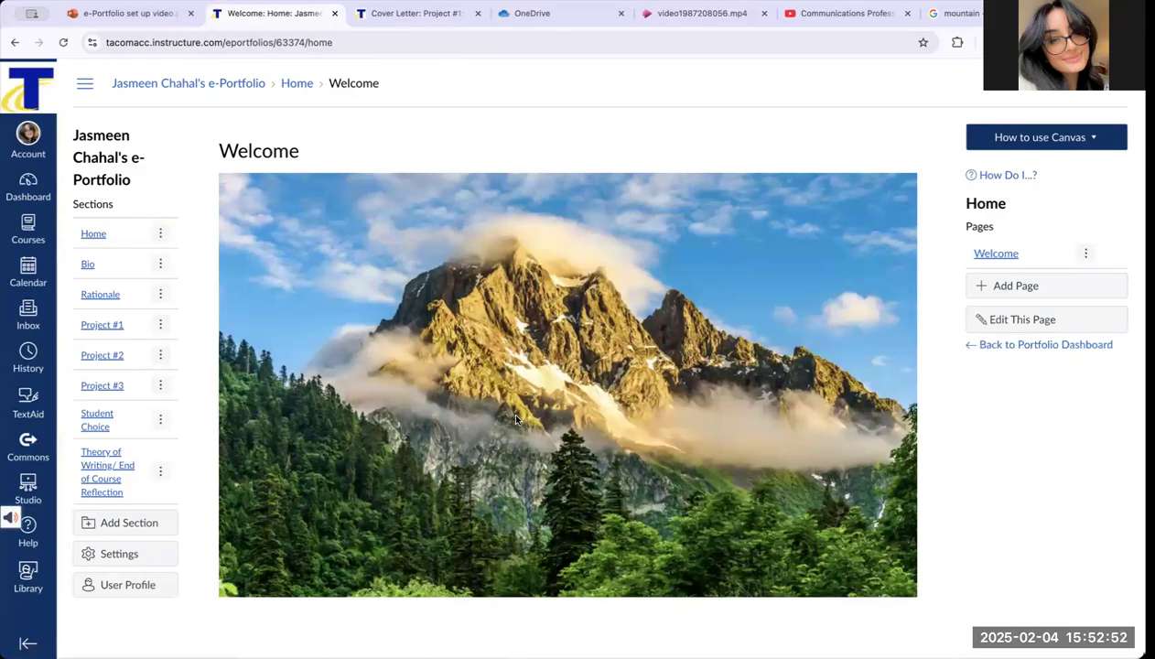
{"action": "left_click", "coordinate": [88, 265]}
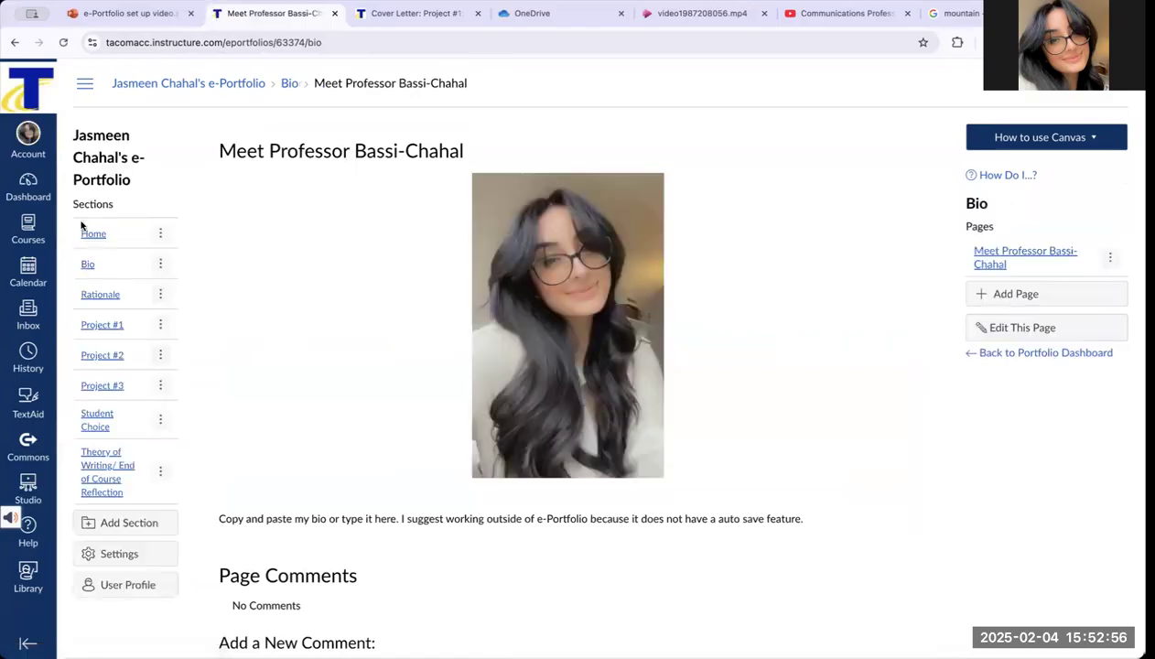
{"action": "left_click", "coordinate": [94, 239]}
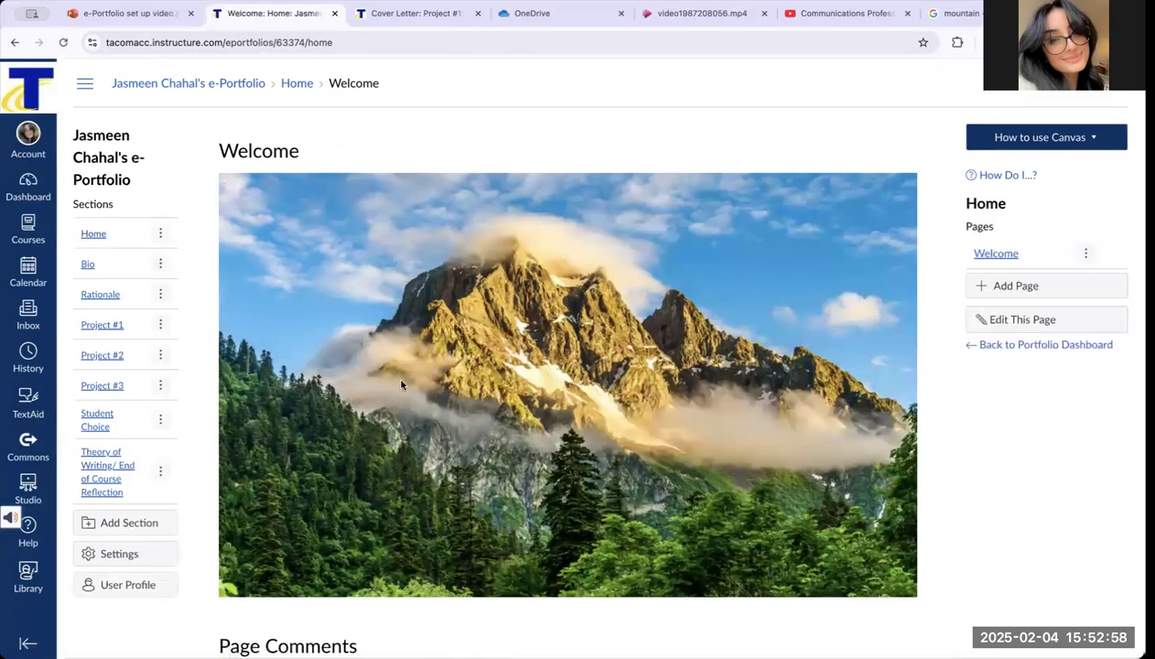
{"action": "scroll", "coordinate": [401, 385], "scroll_direction": "down", "scroll_amount": 1}
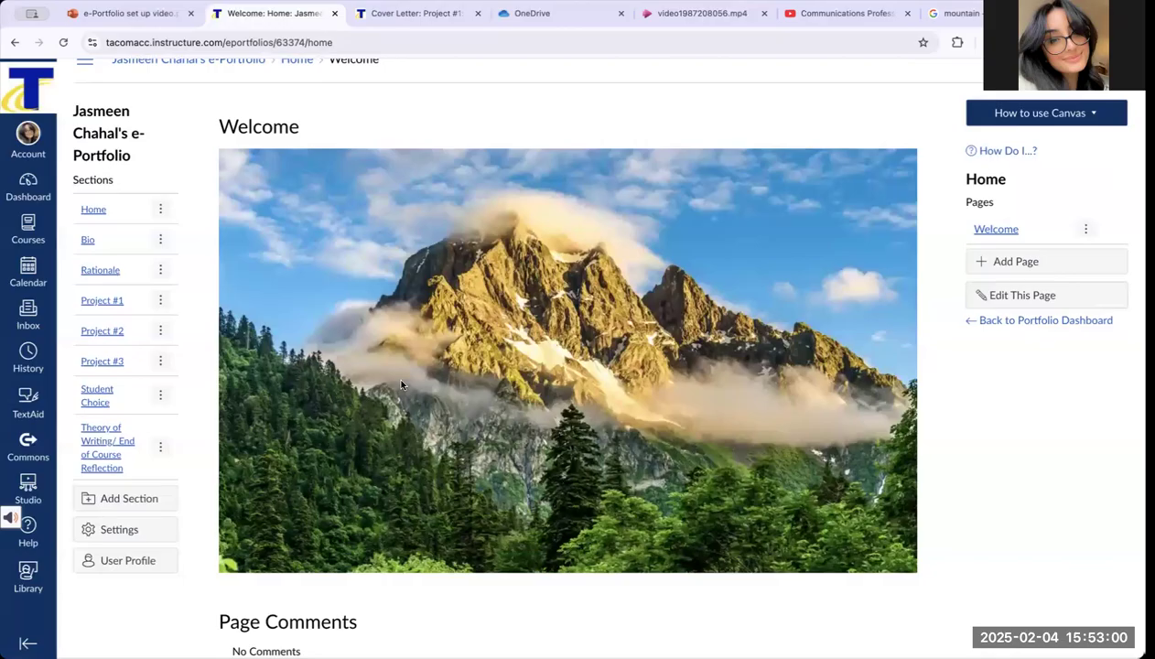
{"action": "left_click", "coordinate": [146, 14]}
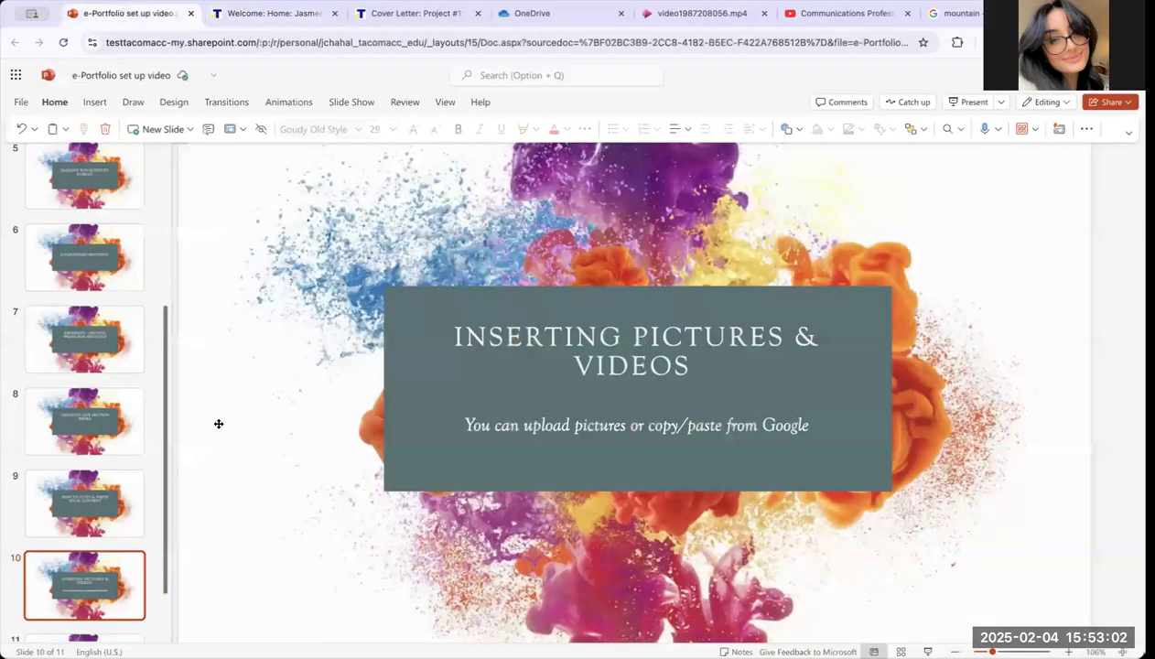
{"action": "left_click_drag", "start_coordinate": [594, 366], "coordinate": [702, 366]}
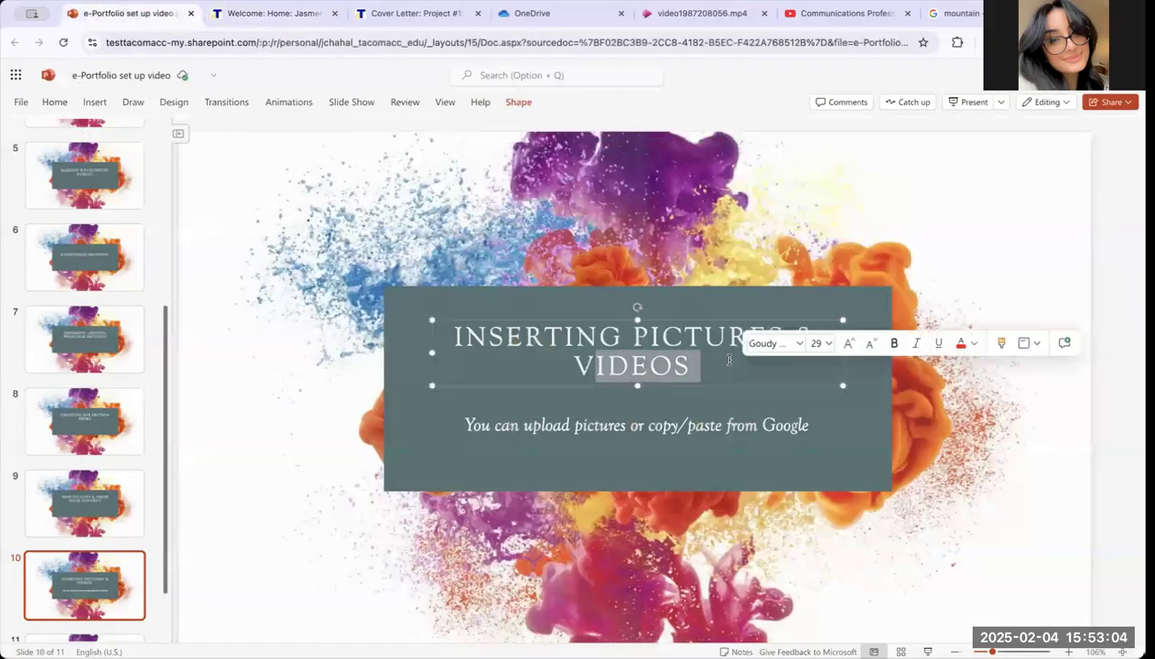
{"action": "left_click", "coordinate": [298, 15]}
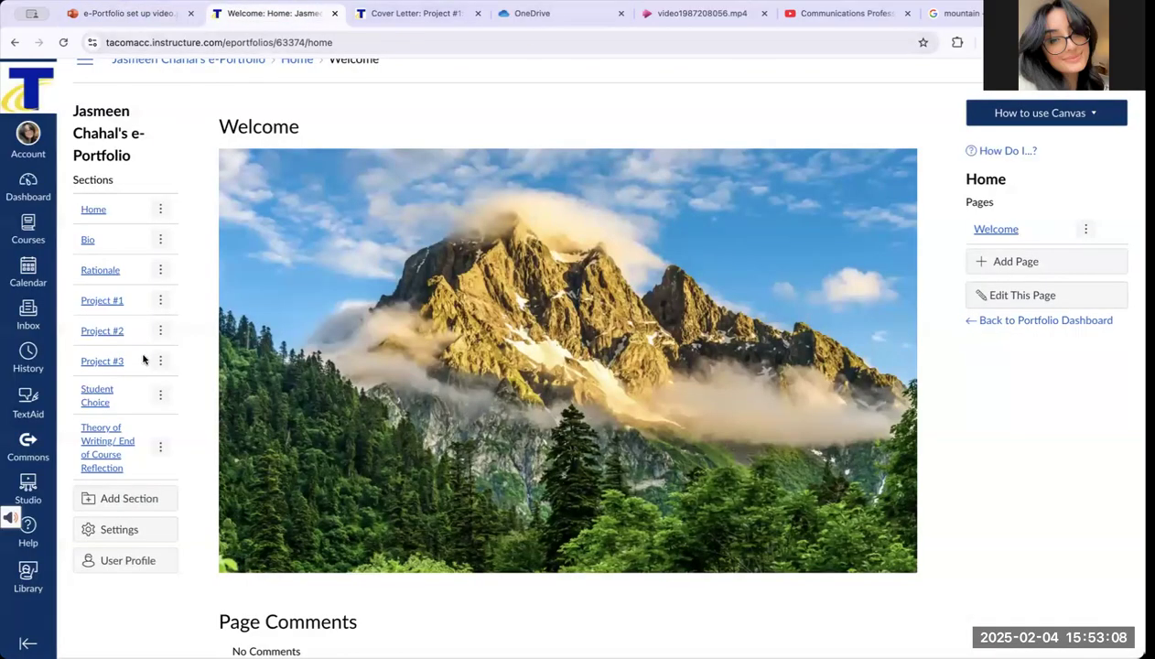
Step: Open the Rationale section, then switch to OneDrive's e-Portfolio Example File folder
{"action": "left_click", "coordinate": [99, 270]}
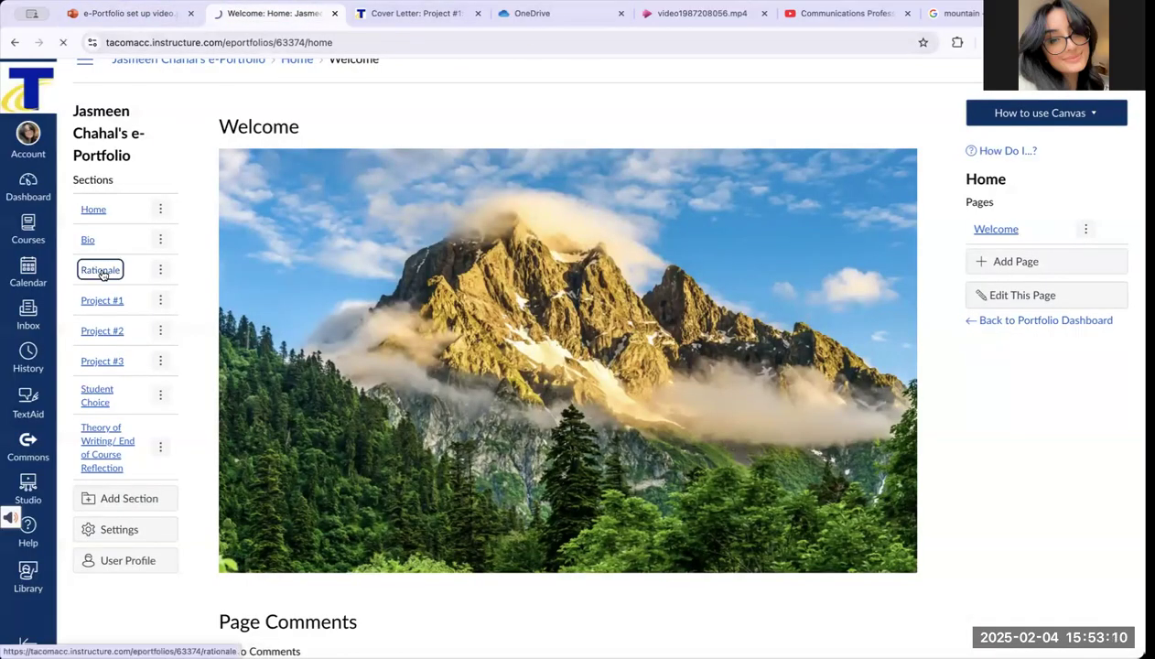
{"action": "left_click", "coordinate": [547, 16]}
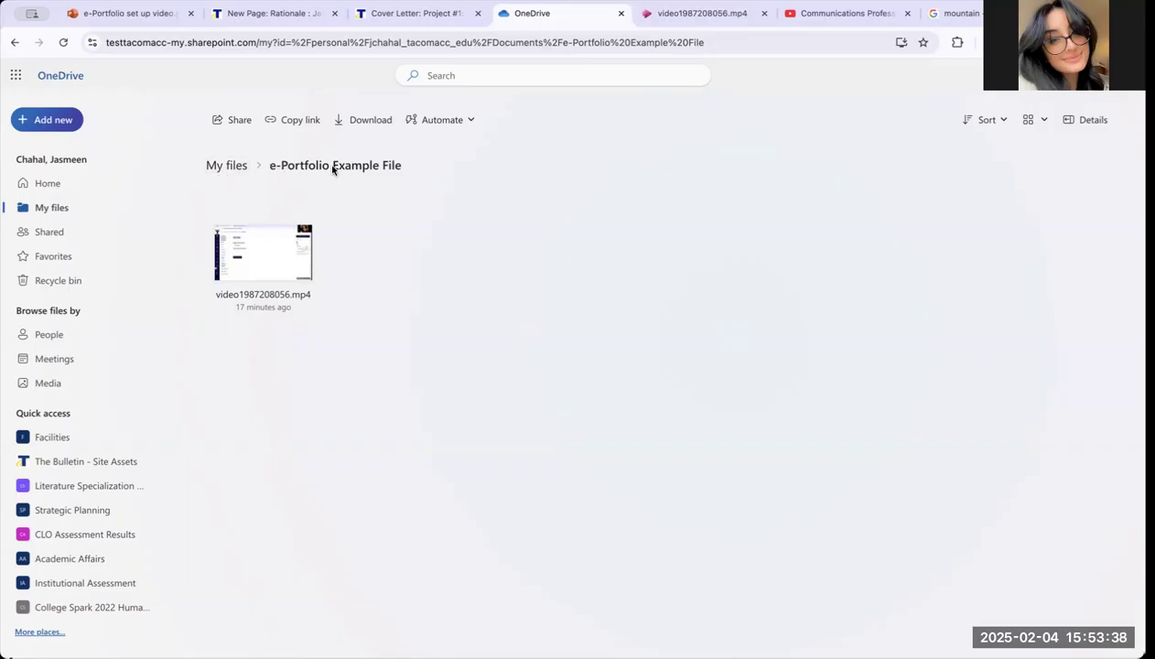
Step: Send a view-only invitation for the e-Portfolio Example File folder to the chosen colleague's account
{"action": "left_click", "coordinate": [240, 122]}
{"action": "type", "text": "Jasmeen"}
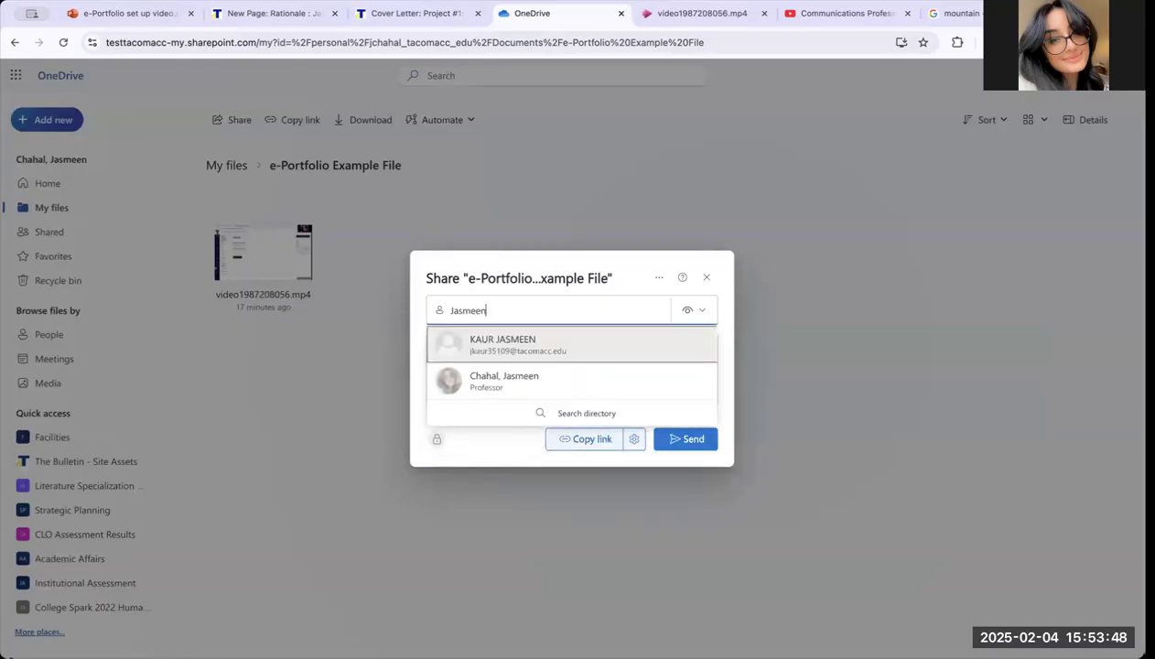
{"action": "left_click", "coordinate": [523, 384]}
{"action": "left_click", "coordinate": [693, 451]}
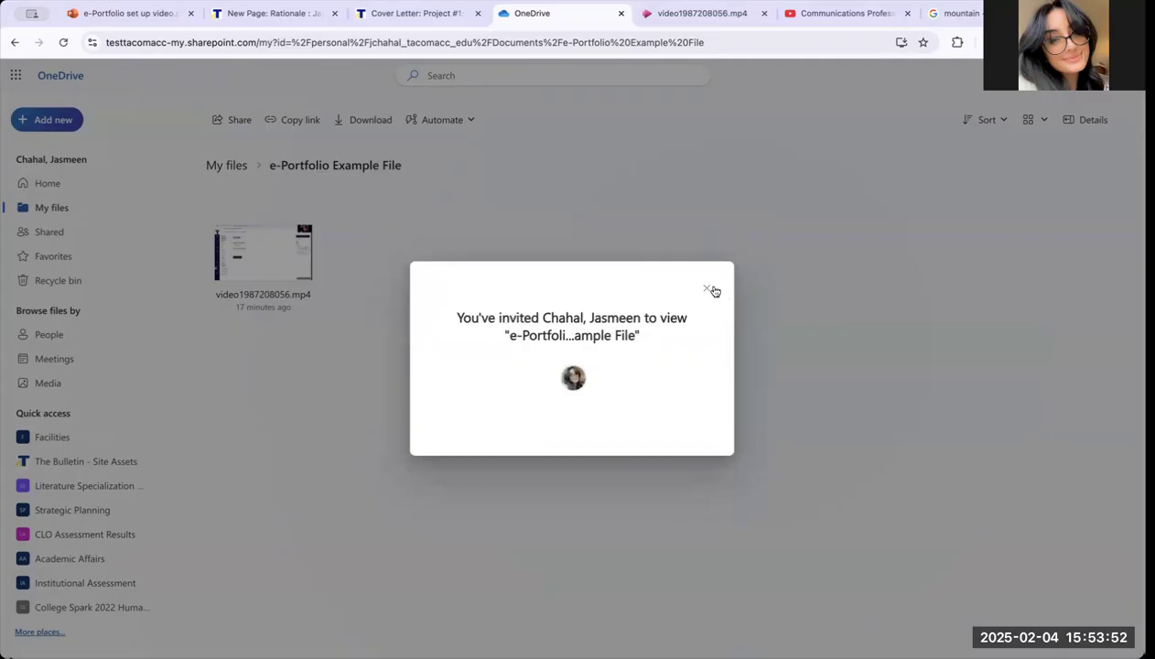
{"action": "left_click", "coordinate": [711, 290]}
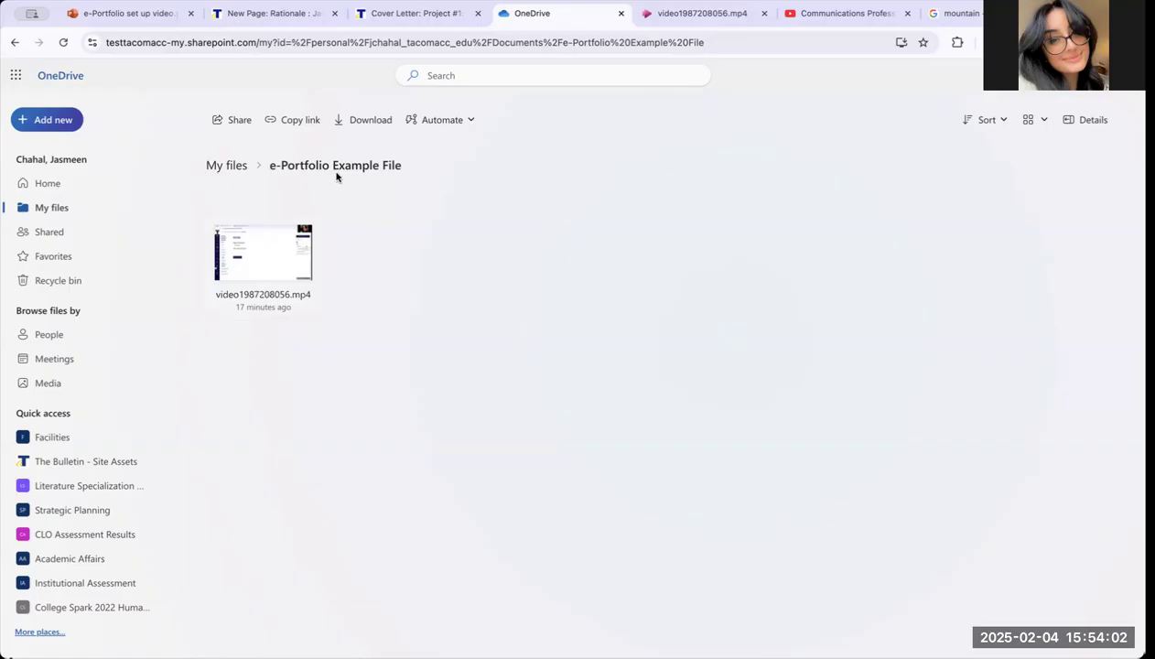
Step: Copy the Stream embed code for video1987208056.mp4 and return to the Canvas Rationale page
{"action": "left_click", "coordinate": [275, 274]}
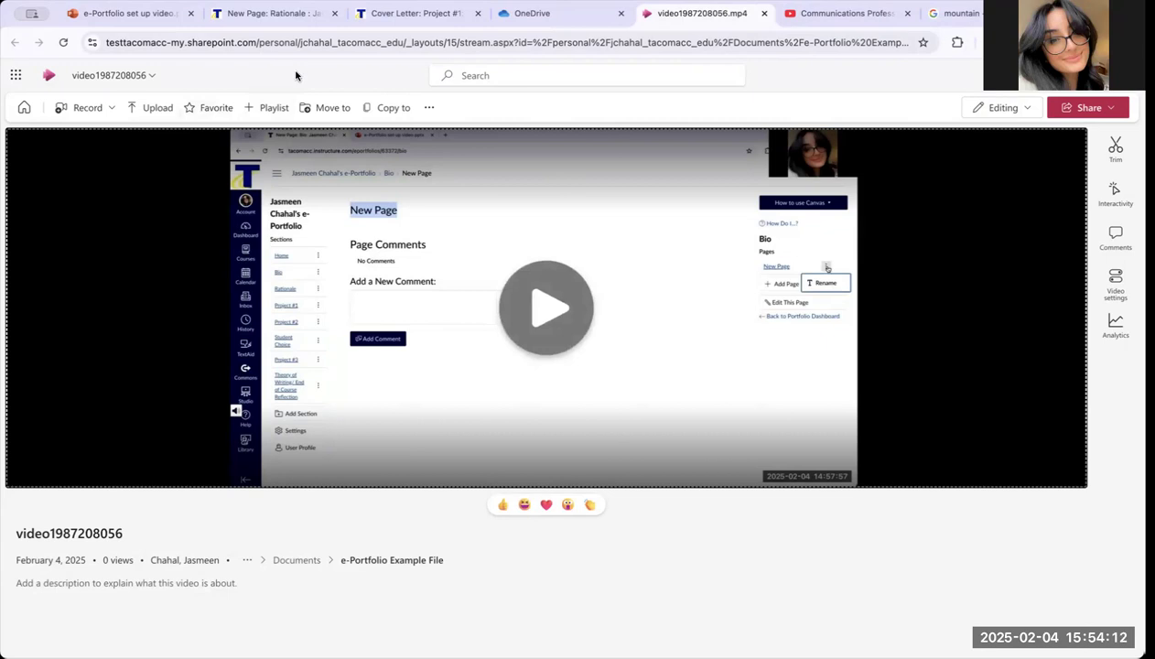
{"action": "left_click", "coordinate": [1090, 108]}
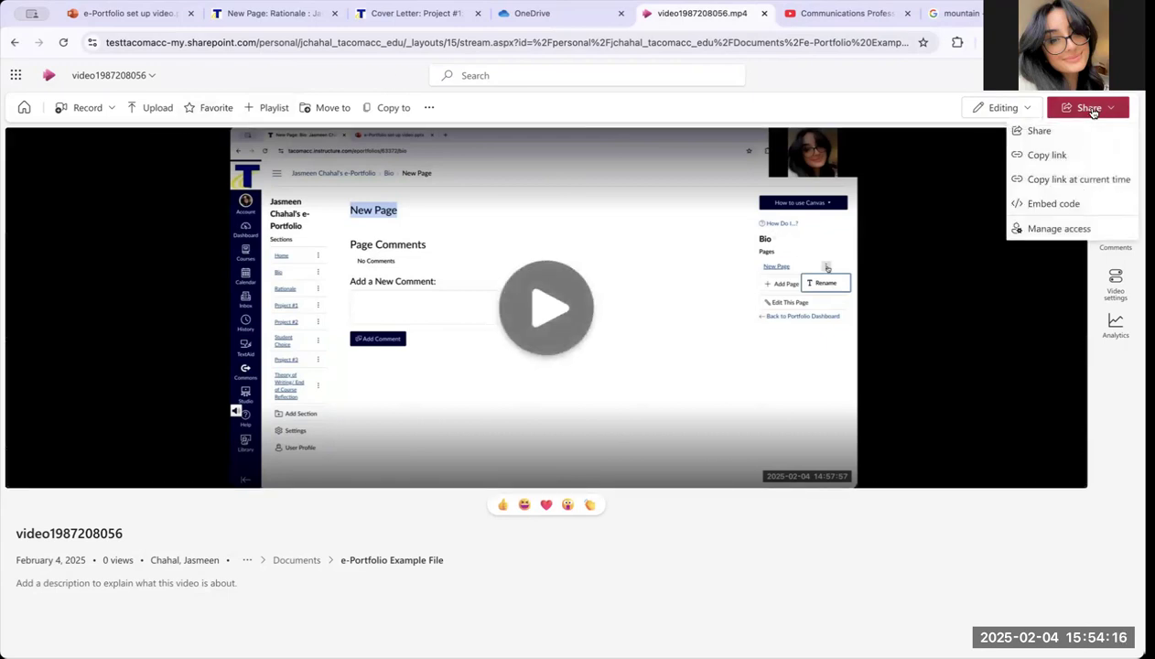
{"action": "left_click", "coordinate": [1052, 205]}
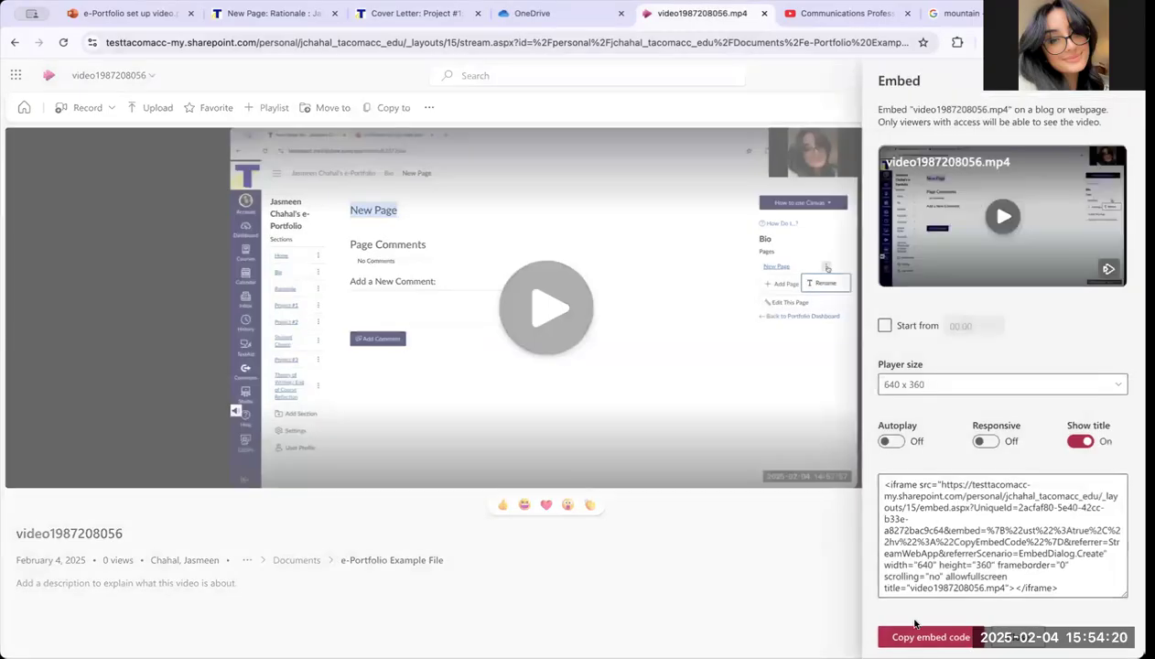
{"action": "left_click", "coordinate": [917, 641]}
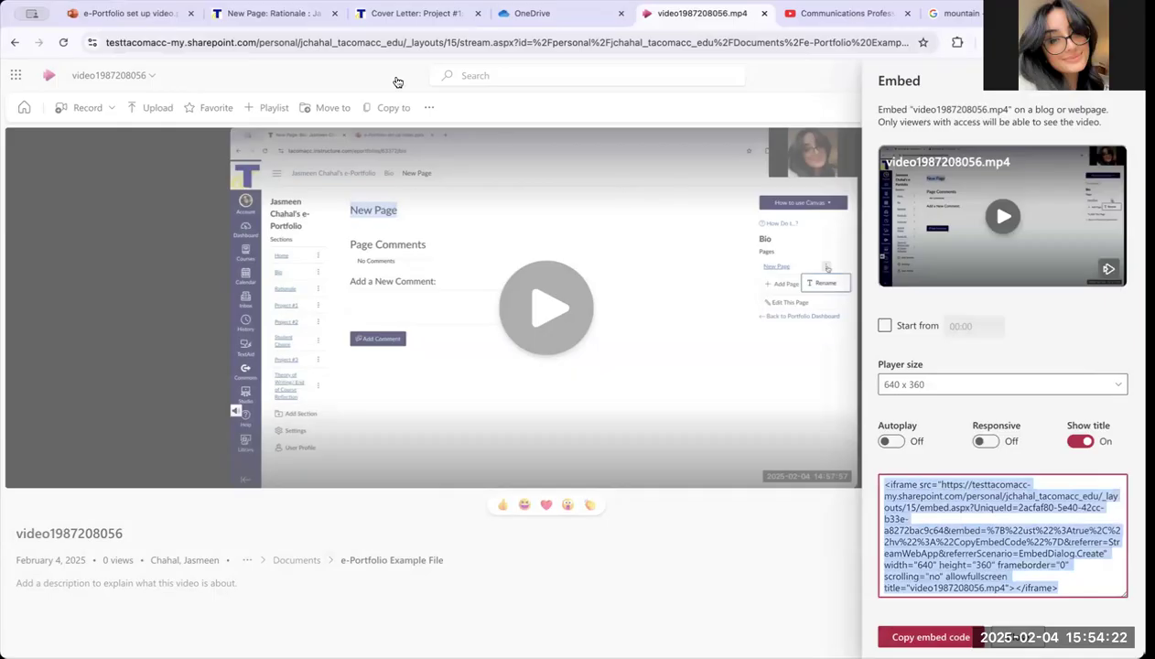
{"action": "left_click", "coordinate": [289, 18]}
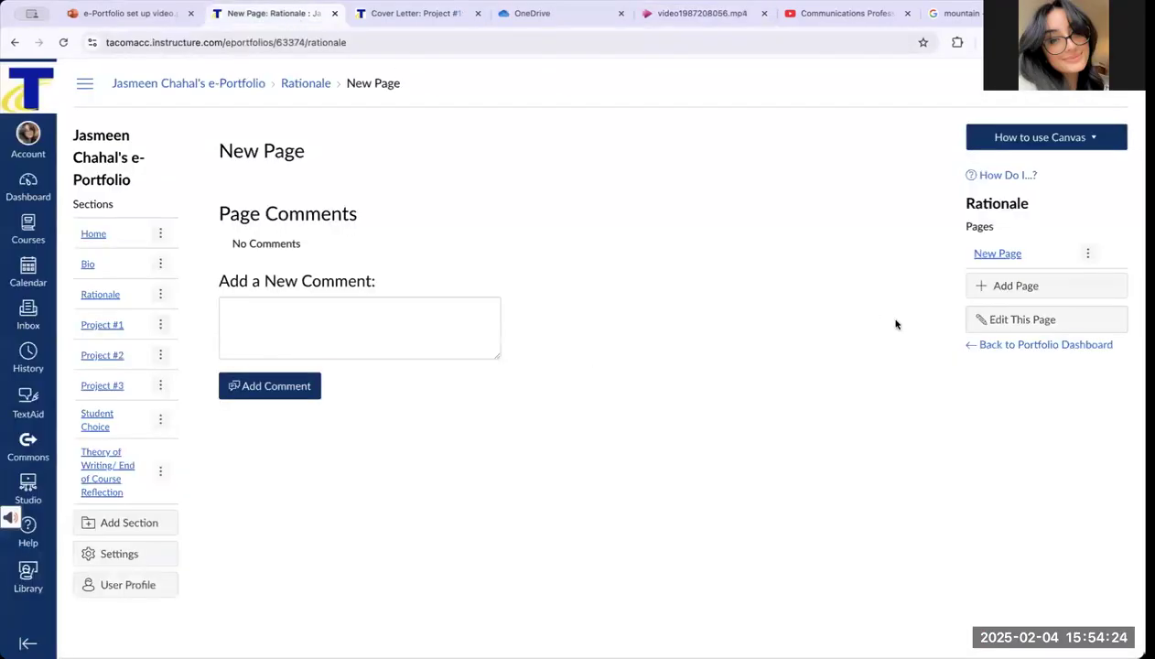
Step: Embed the copied Stream video in a new Rich Text block on the Rationale page and save
{"action": "left_click", "coordinate": [1015, 324]}
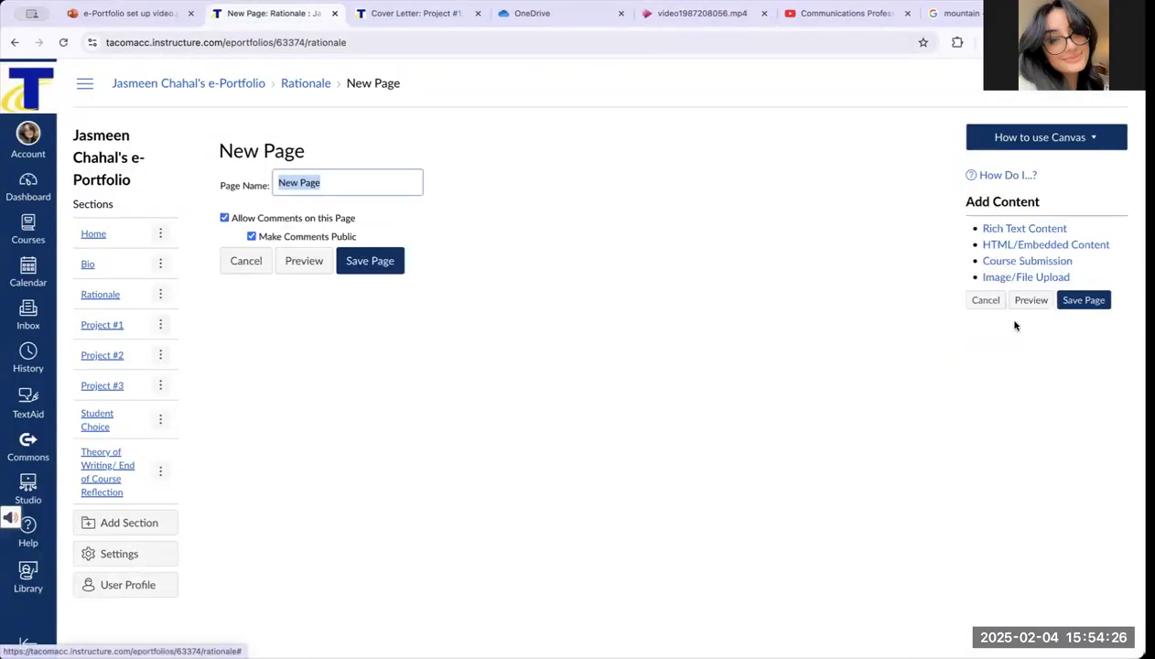
{"action": "left_click", "coordinate": [1007, 230]}
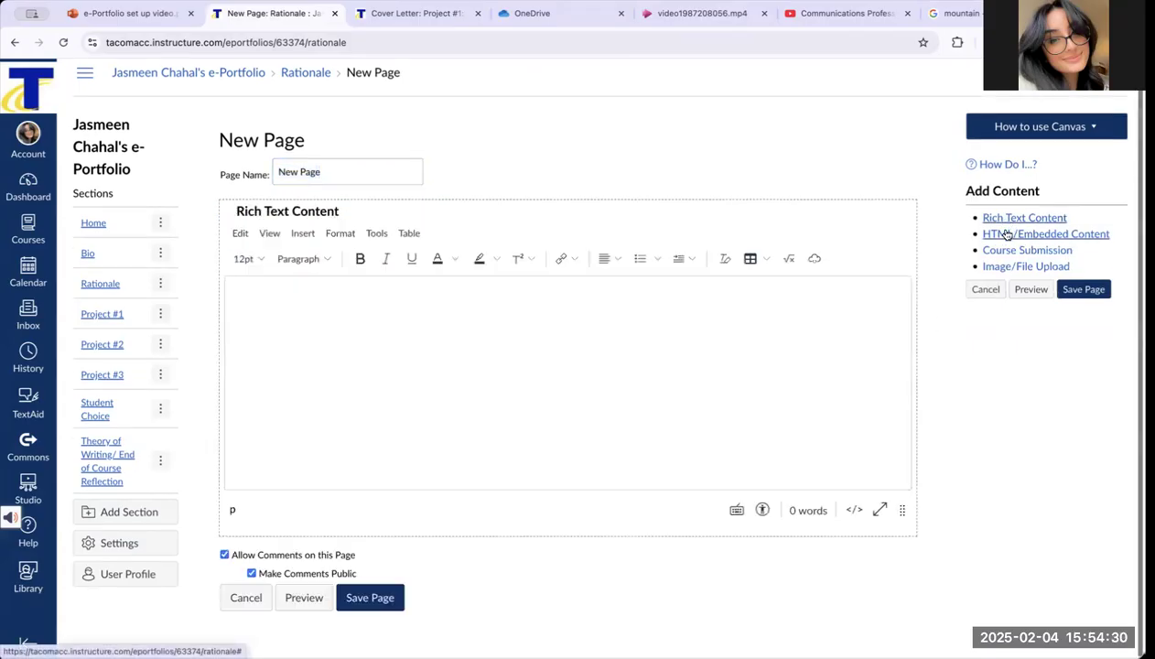
{"action": "left_click", "coordinate": [301, 233]}
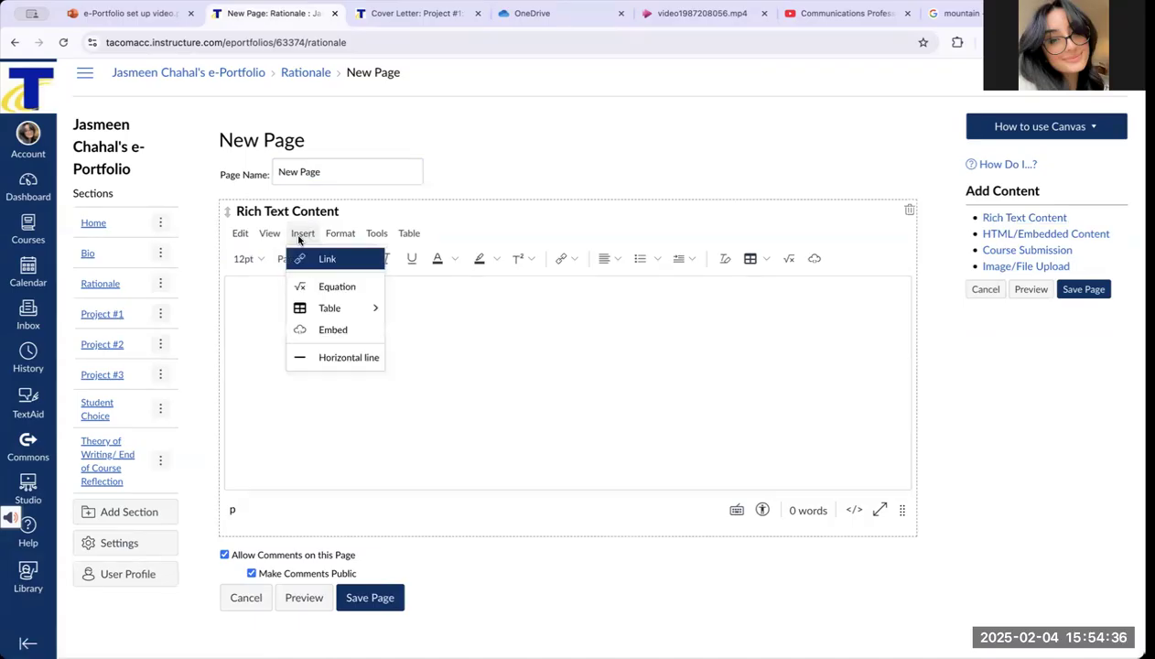
{"action": "left_click", "coordinate": [334, 330]}
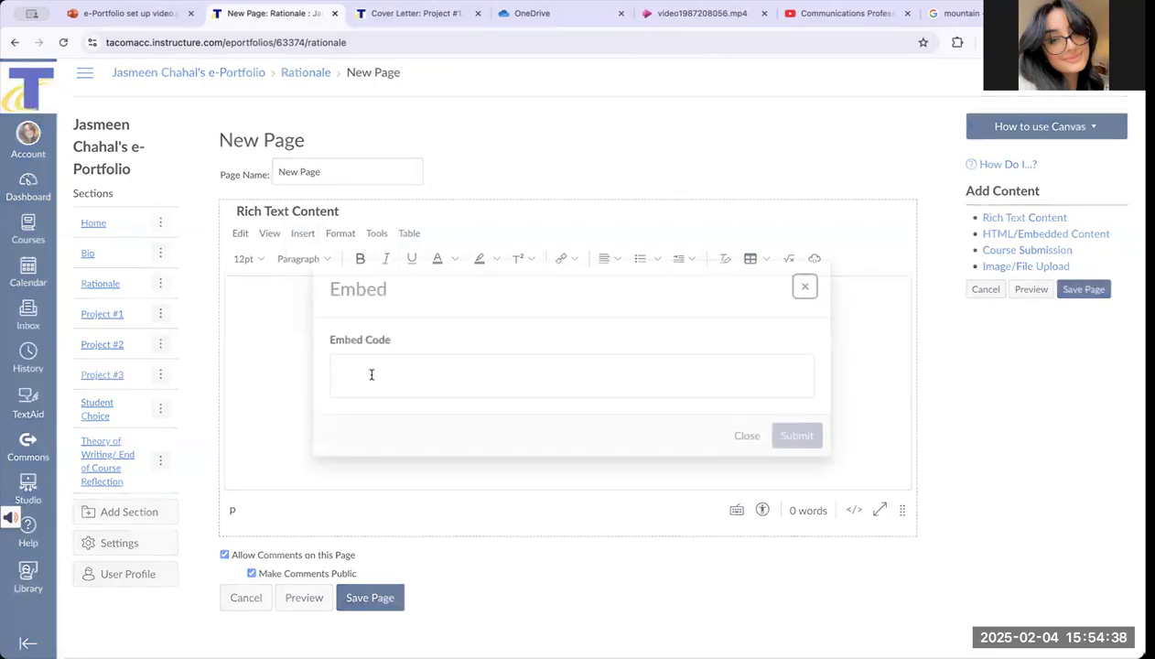
{"action": "key", "text": "ctrl+v"}
{"action": "left_click", "coordinate": [799, 464]}
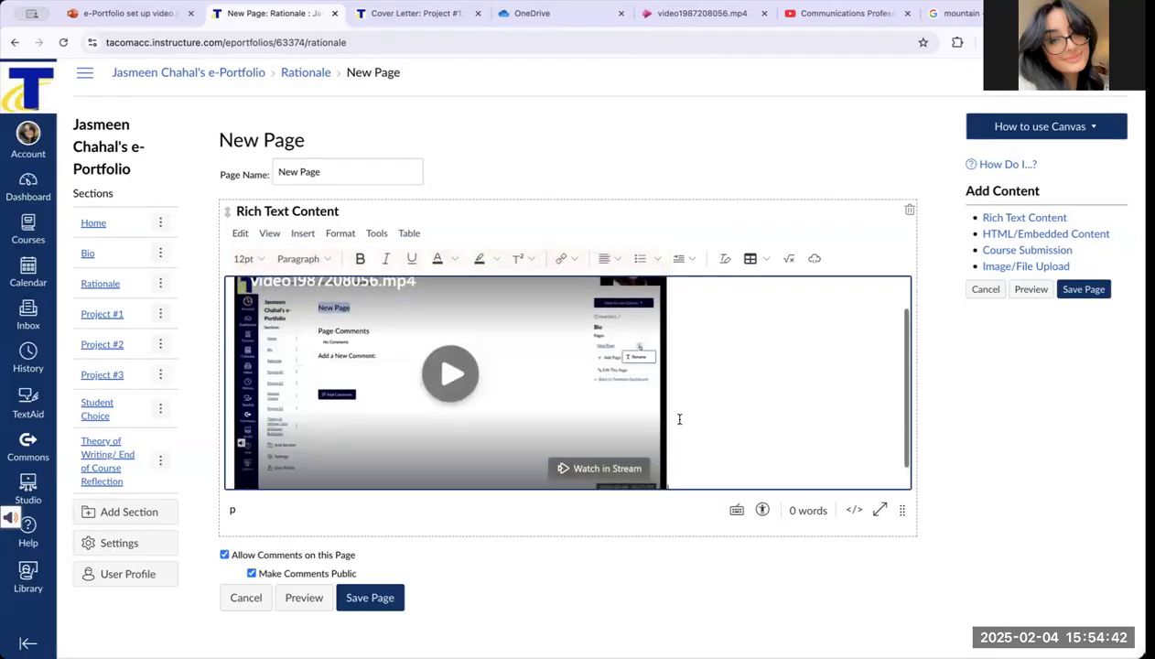
{"action": "left_click", "coordinate": [1093, 293]}
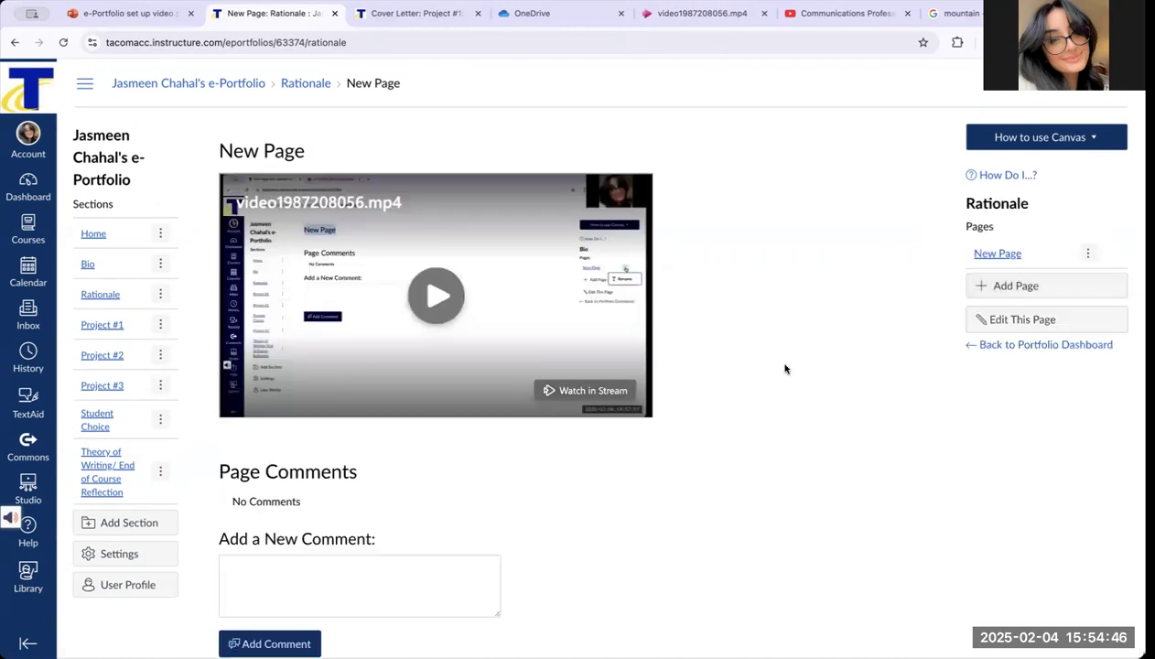
Step: Add an empty HTML/Embedded Content block to the Rationale page for the YouTube video
{"action": "left_click", "coordinate": [991, 325]}
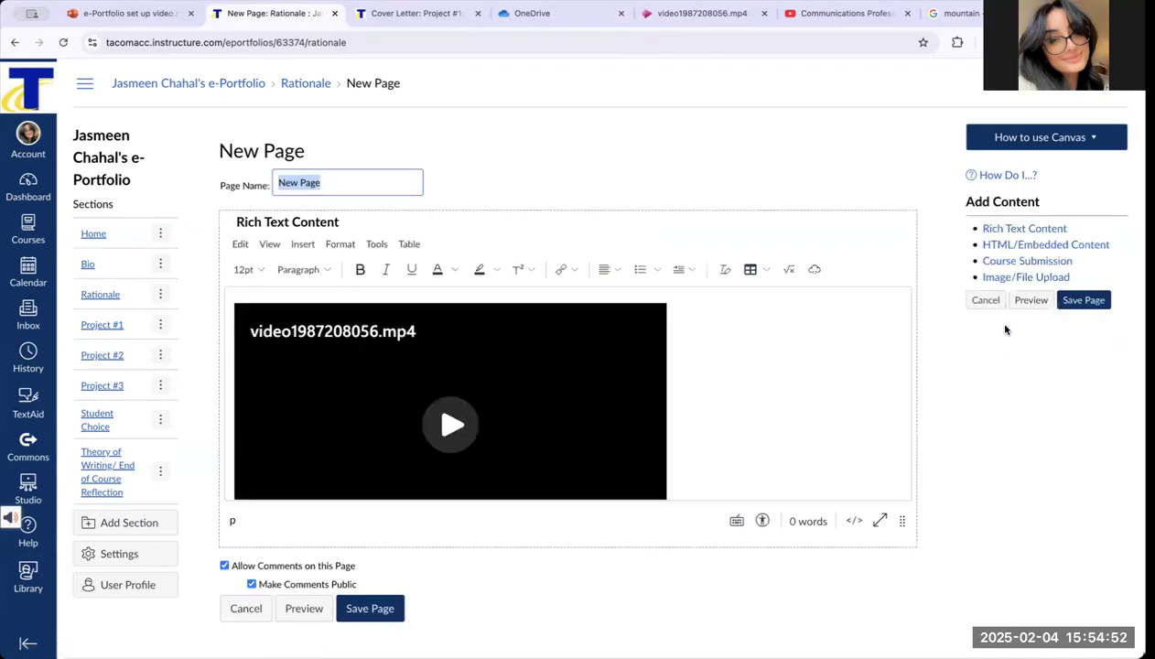
{"action": "left_click", "coordinate": [1021, 246]}
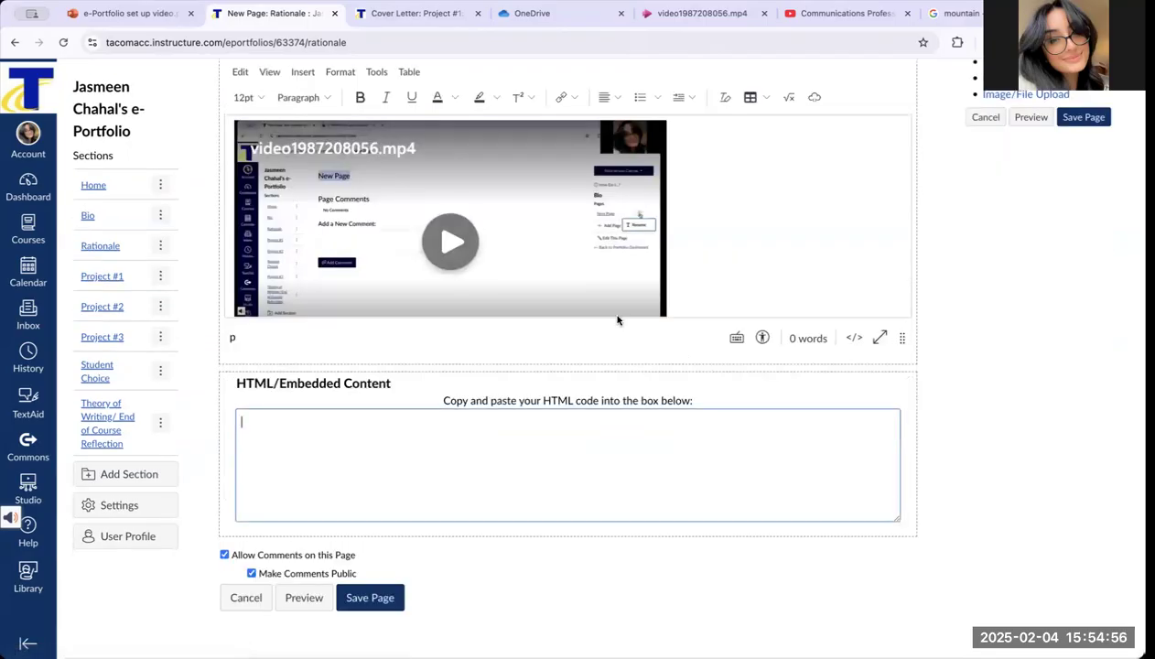
{"action": "left_click", "coordinate": [817, 14]}
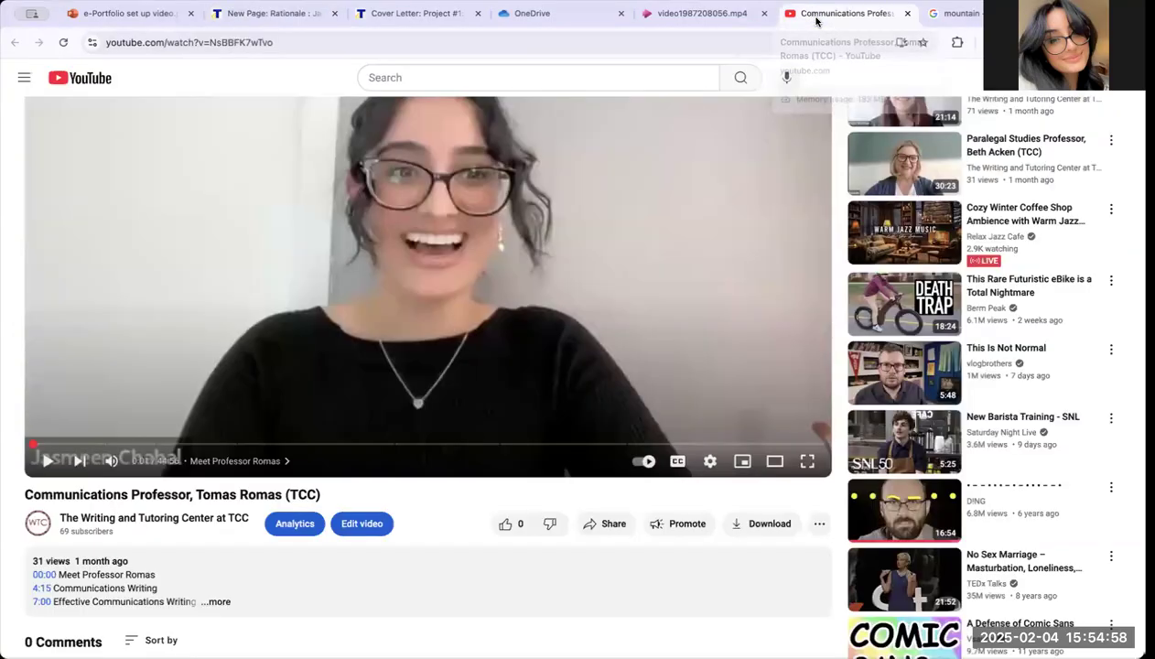
Step: Copy the Communications Professor video's YouTube embed code and paste it into the HTML block
{"action": "scroll", "coordinate": [302, 476], "scroll_direction": "up", "scroll_amount": 2}
{"action": "scroll", "coordinate": [300, 474], "scroll_direction": "down", "scroll_amount": 2}
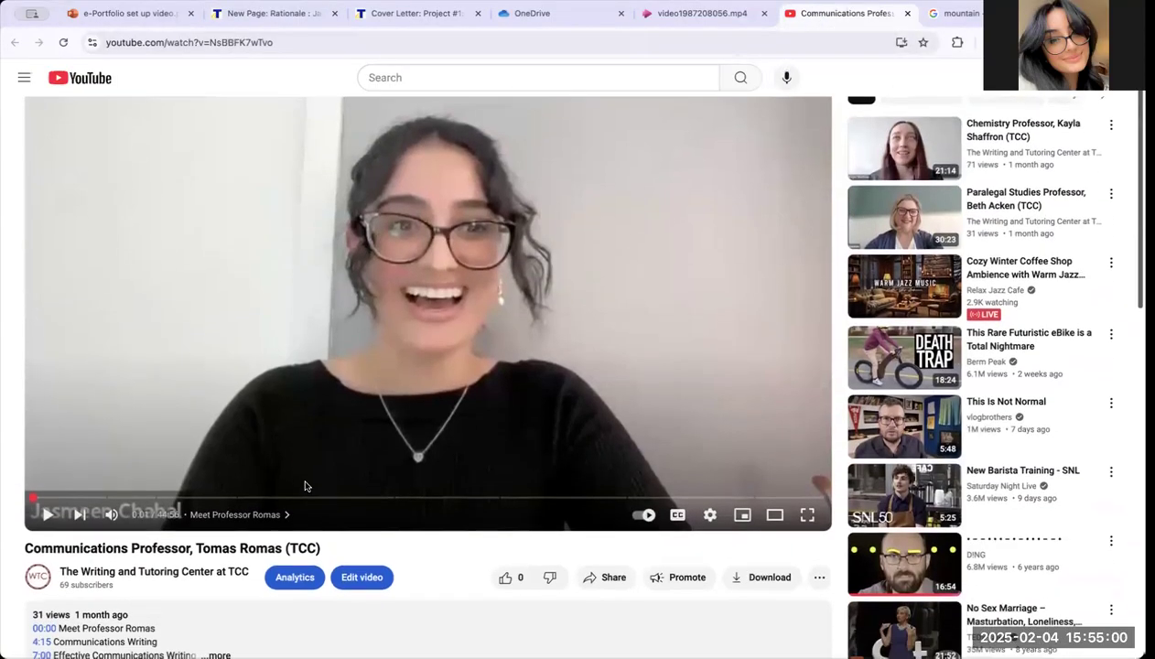
{"action": "left_click", "coordinate": [612, 537]}
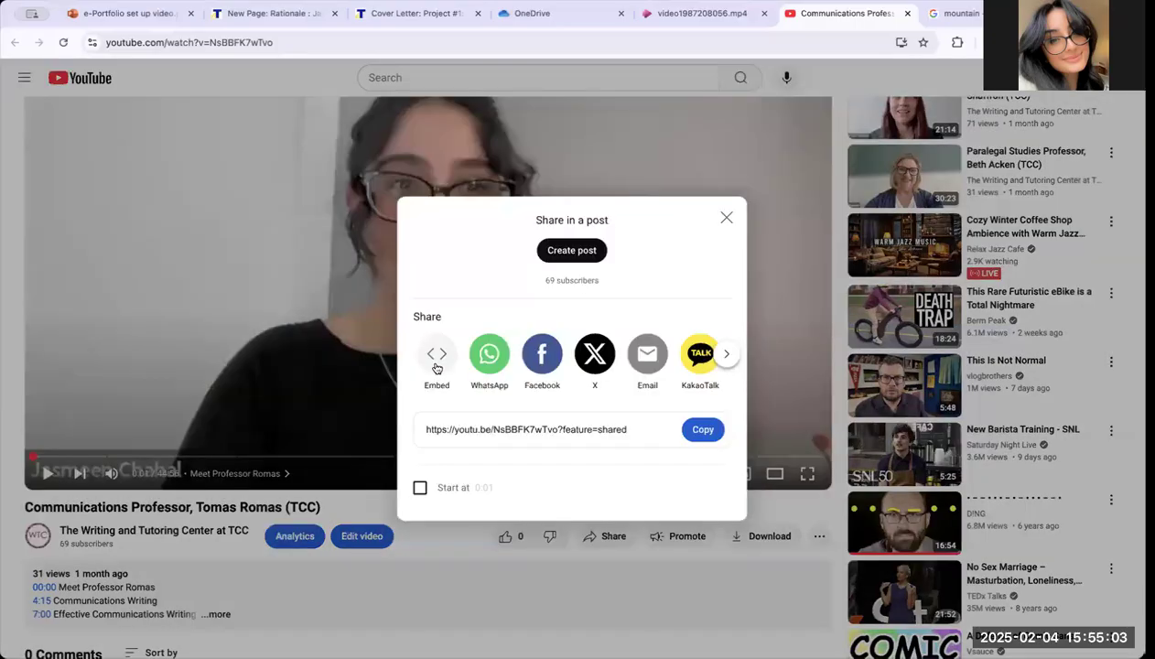
{"action": "left_click", "coordinate": [435, 363]}
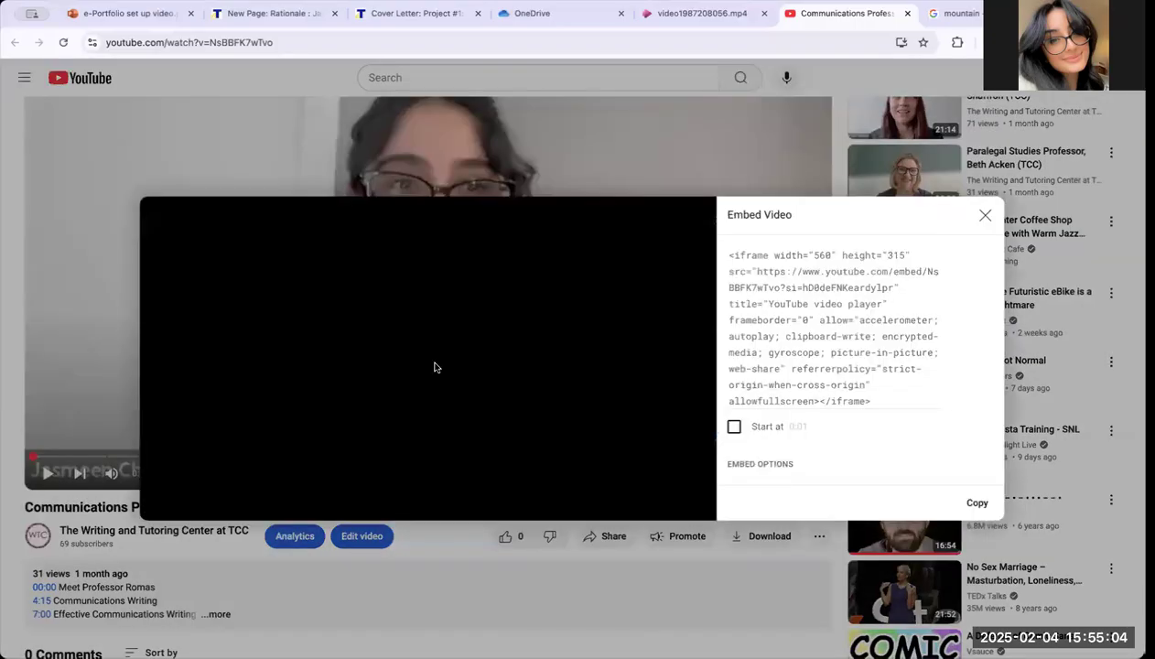
{"action": "left_click", "coordinate": [977, 504]}
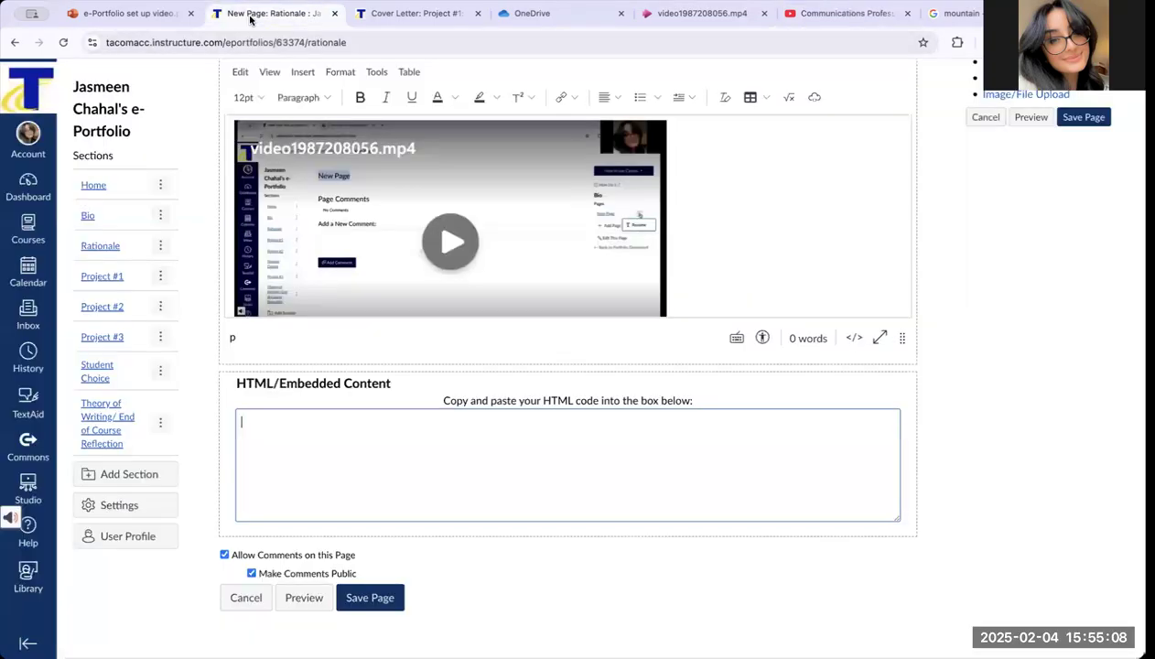
{"action": "left_click", "coordinate": [273, 13]}
{"action": "key", "text": "ctrl+v"}
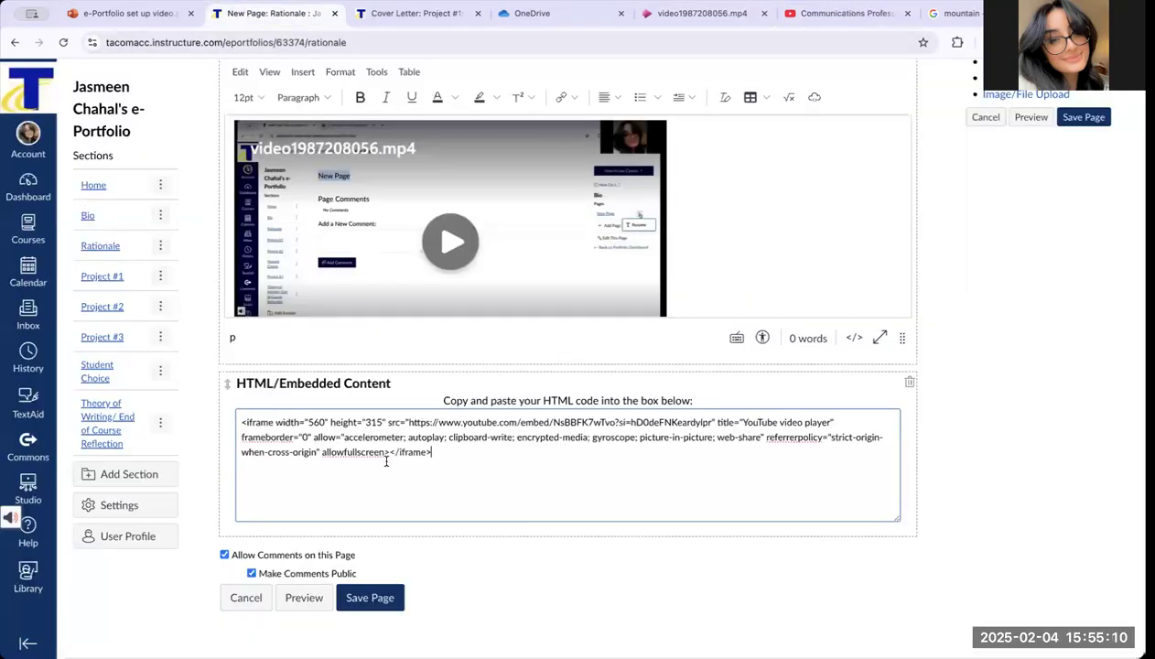
Step: Save the Rationale page and check the YouTube video appears beneath the Stream video
{"action": "left_click", "coordinate": [373, 597]}
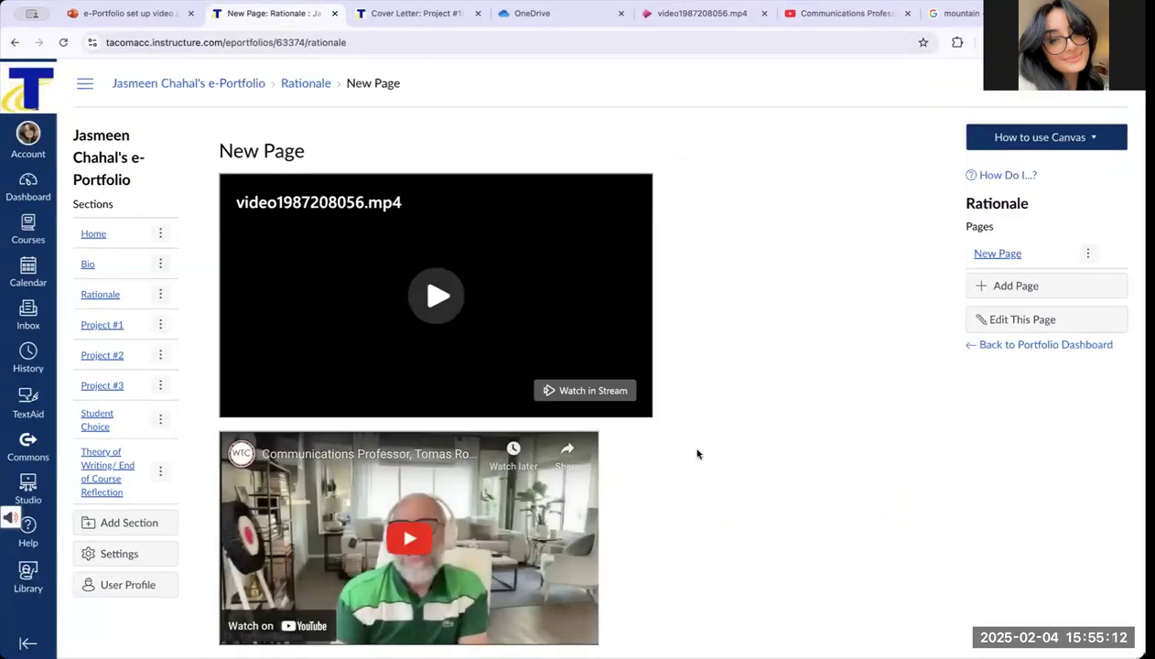
{"action": "scroll", "coordinate": [697, 454], "scroll_direction": "down", "scroll_amount": 2}
{"action": "scroll", "coordinate": [697, 454], "scroll_direction": "up", "scroll_amount": 1}
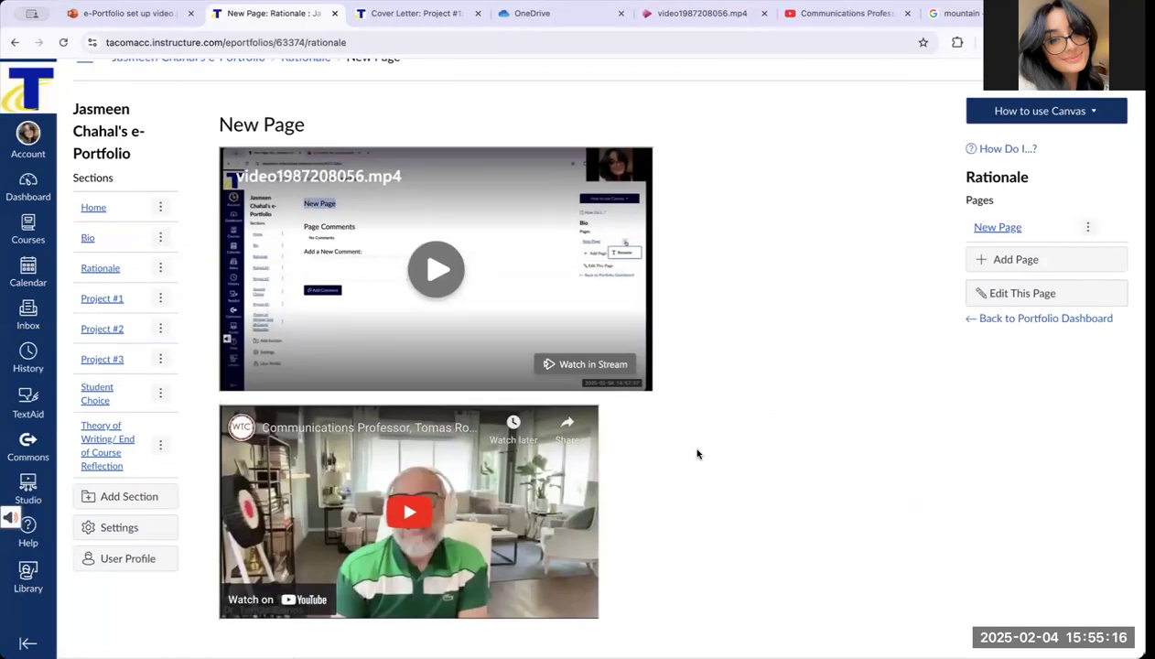
Step: Show slide 11, 'Linking Your E-Portfolio into Your Canvas Profile', then return to the Rationale page
{"action": "left_click", "coordinate": [127, 14]}
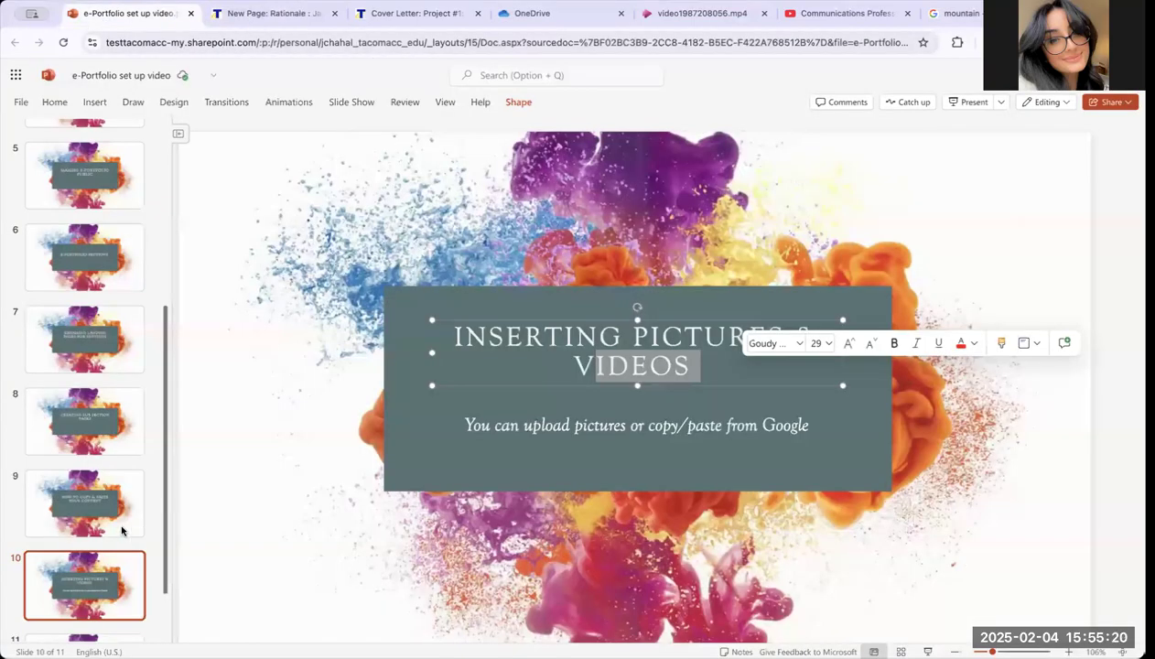
{"action": "scroll", "coordinate": [120, 549], "scroll_direction": "down", "scroll_amount": 1}
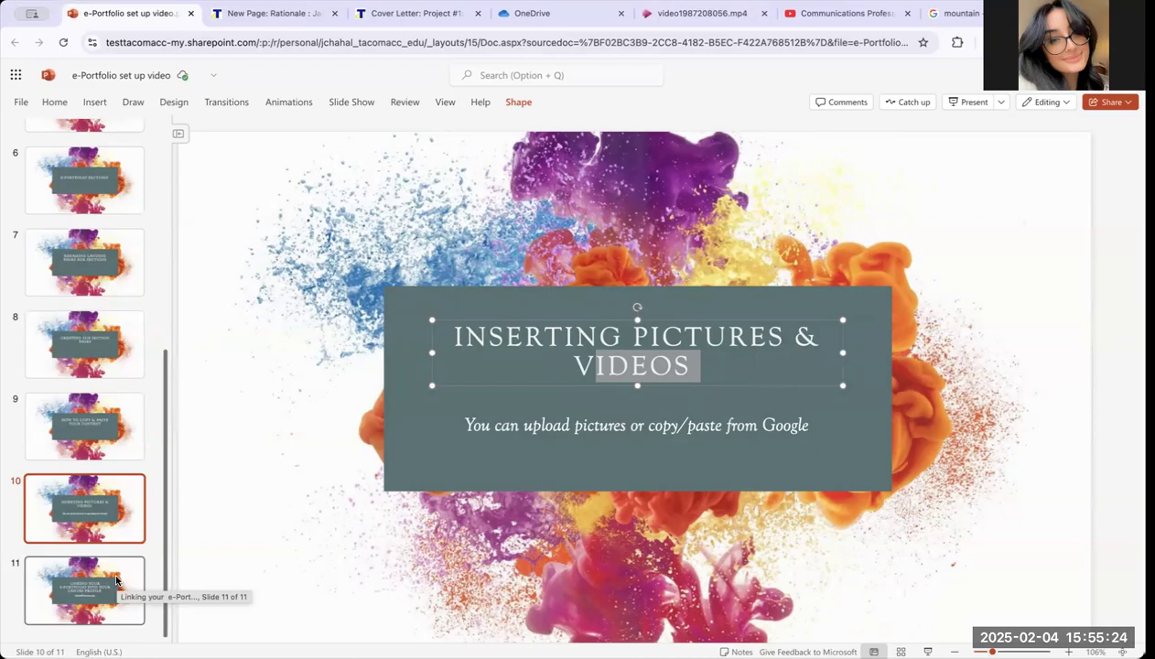
{"action": "left_click", "coordinate": [117, 580]}
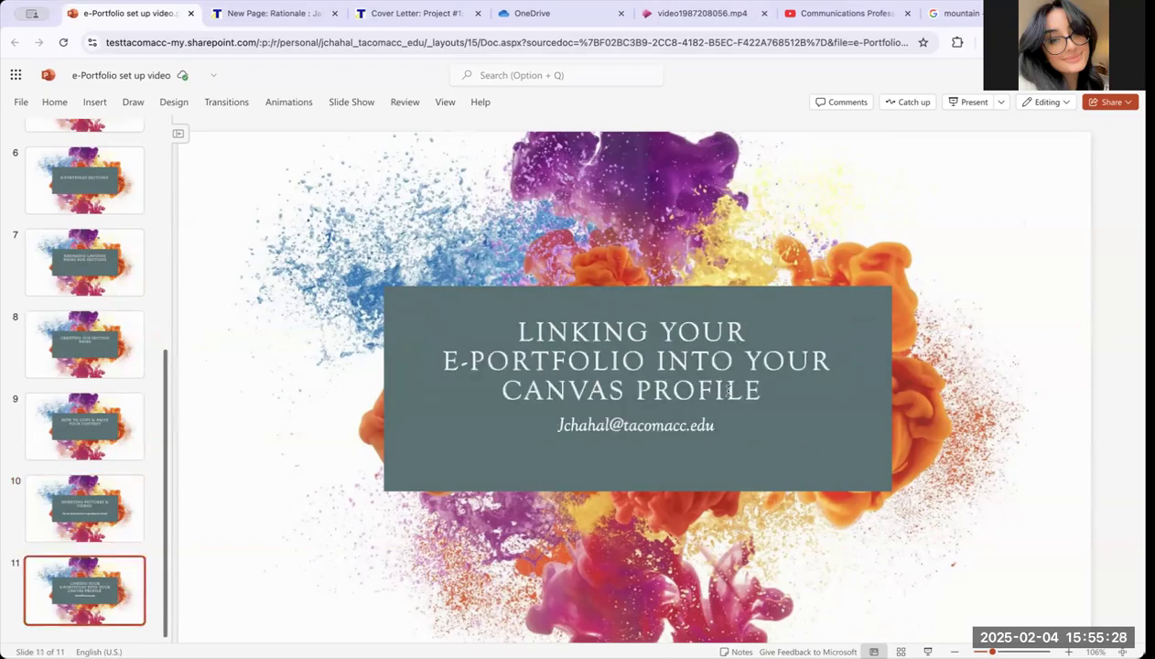
{"action": "left_click", "coordinate": [273, 15]}
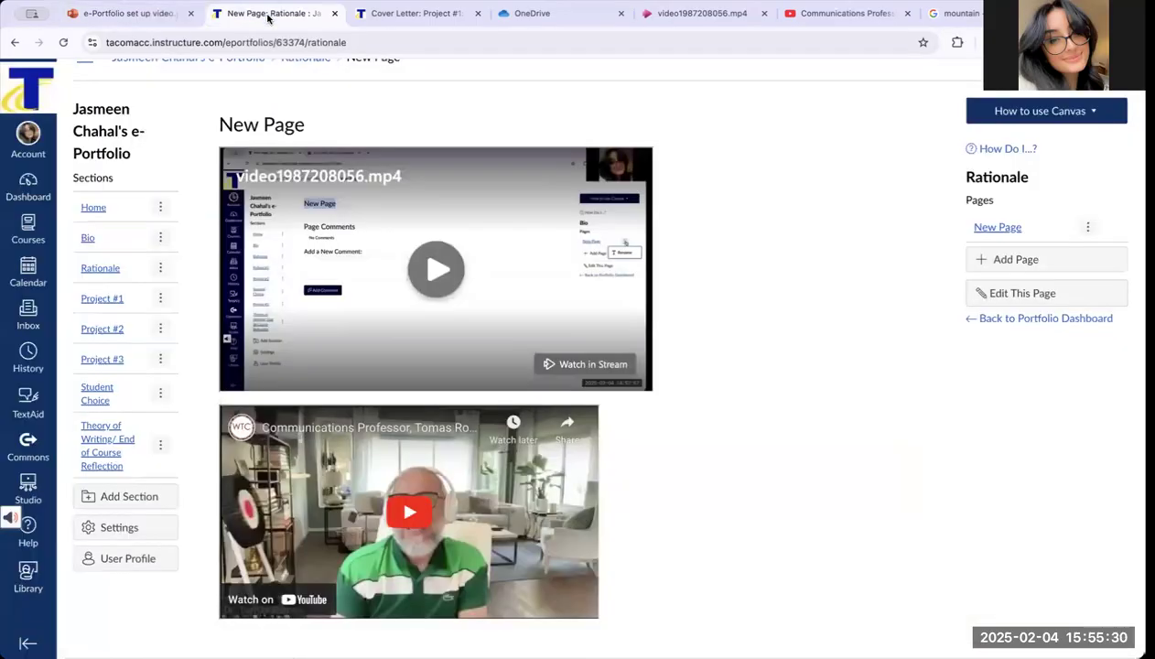
Step: Open the Bio page, select its full URL in the address bar, then go to the user profile
{"action": "left_click", "coordinate": [88, 239]}
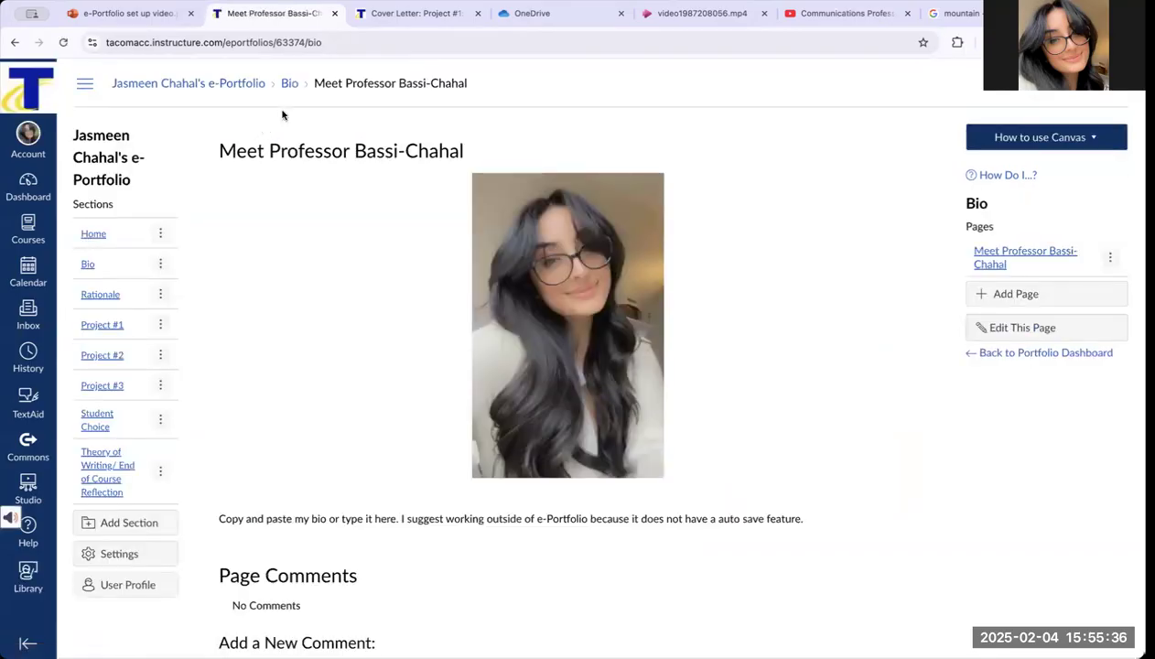
{"action": "left_click_drag", "start_coordinate": [336, 42], "coordinate": [111, 52]}
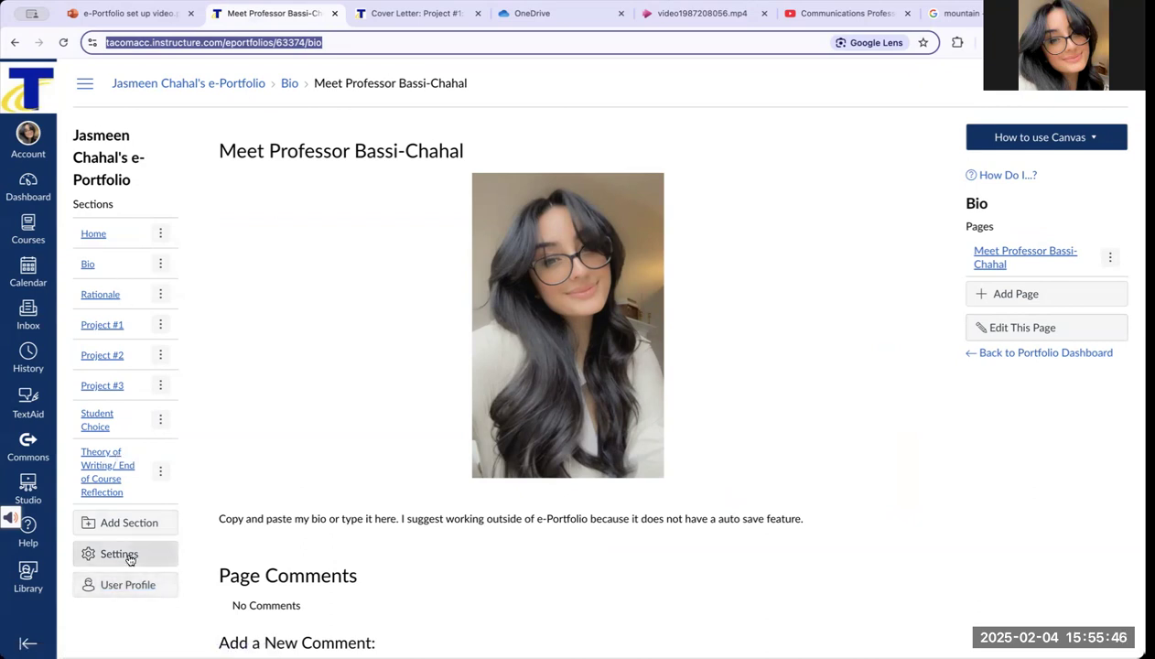
{"action": "left_click", "coordinate": [122, 587]}
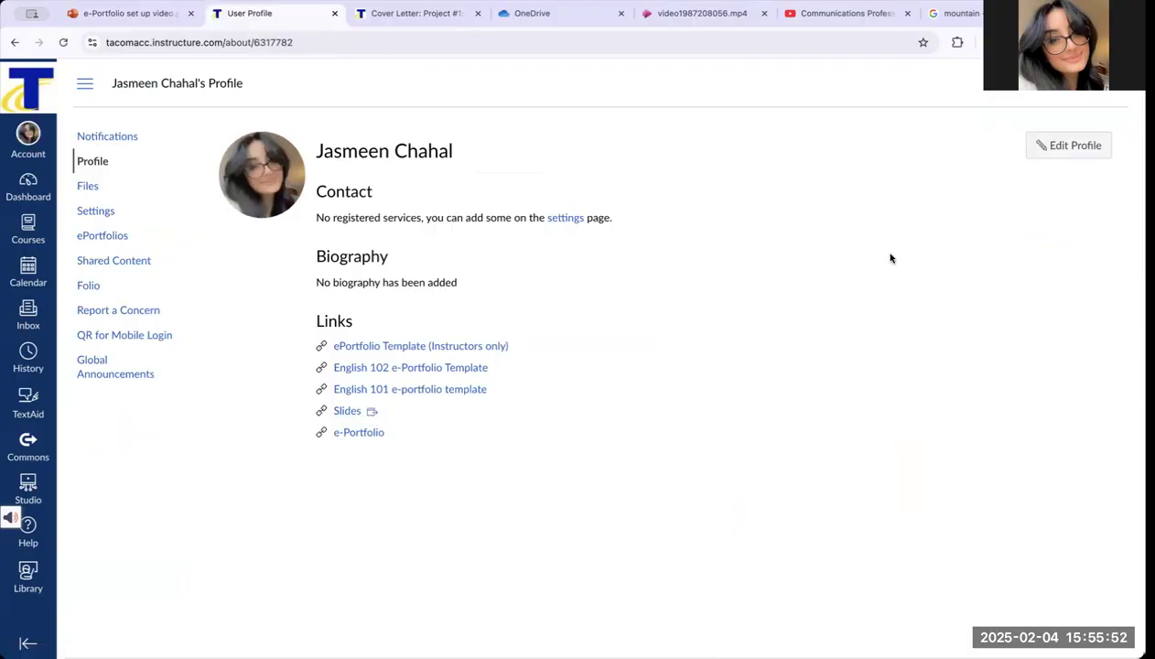
Step: Add an 'e-Portfolio English 101' profile link pointing to the Bio page URL and save the profile
{"action": "left_click", "coordinate": [1060, 154]}
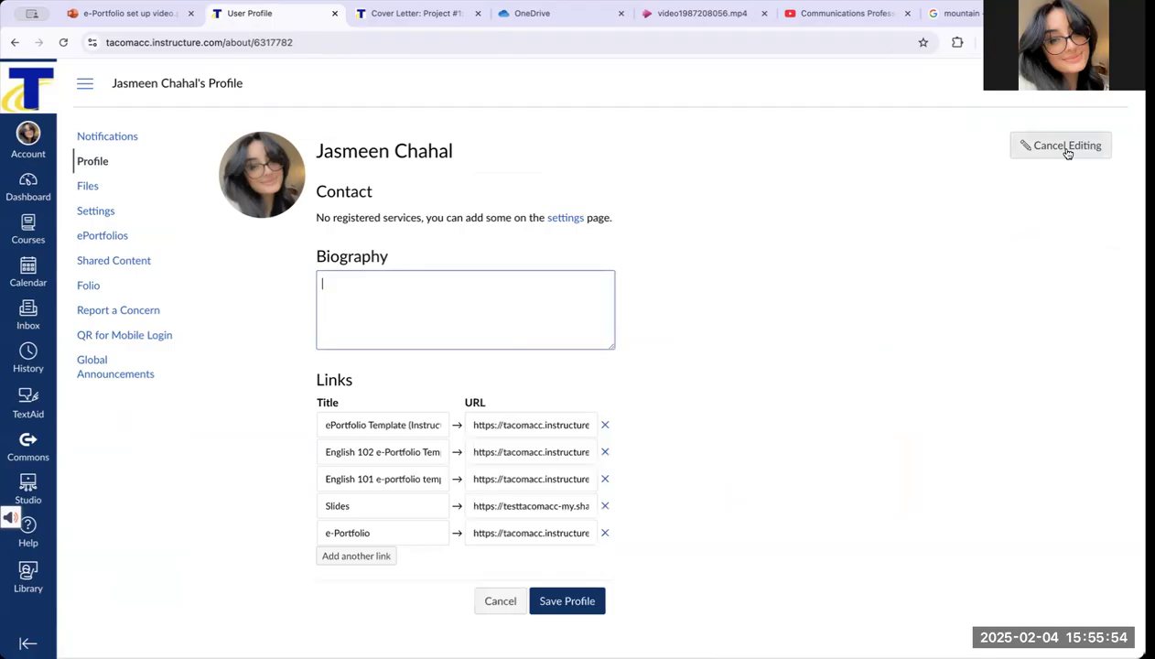
{"action": "left_click", "coordinate": [365, 558]}
{"action": "type", "text": "e-"}
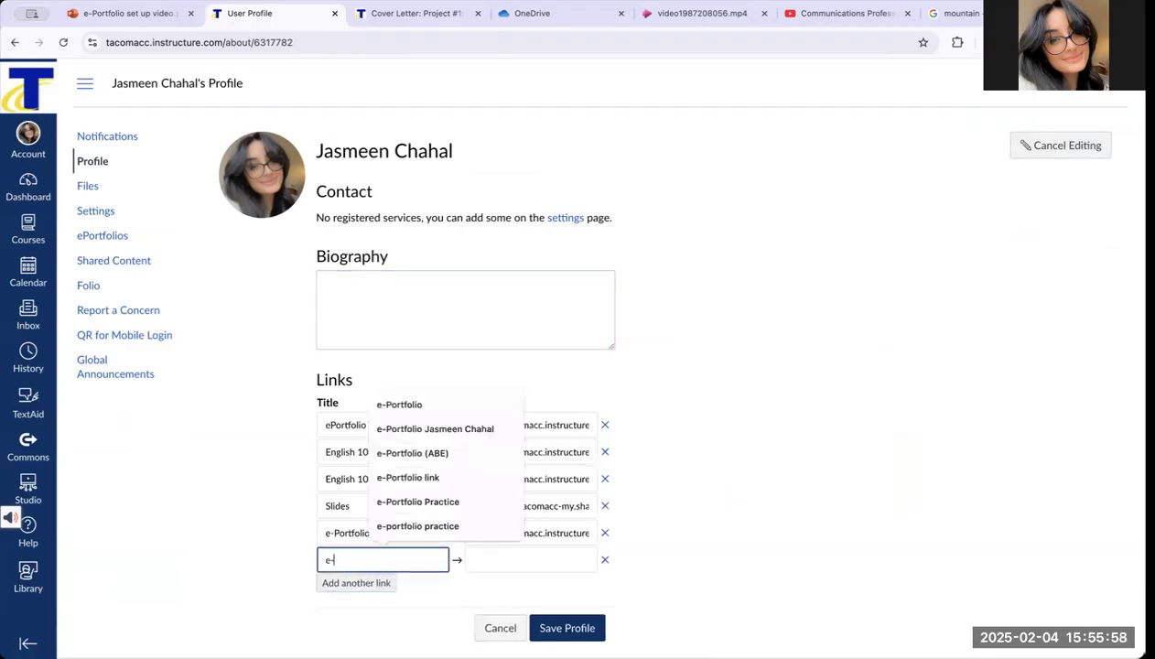
{"action": "type", "text": "Portfolio English 101"}
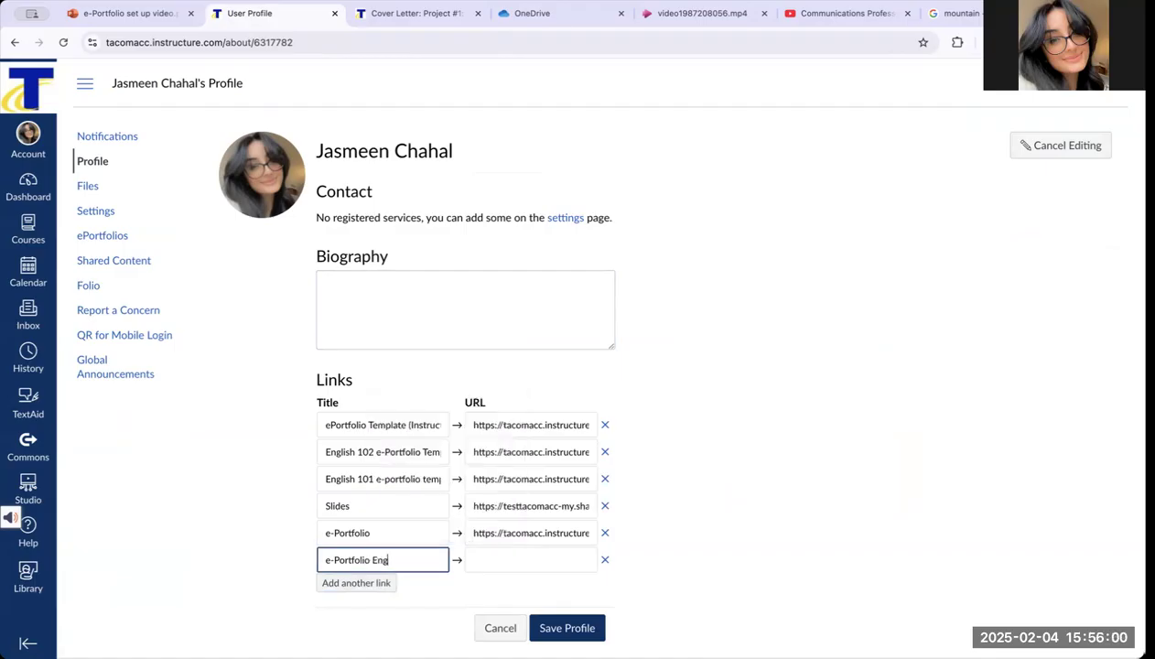
{"action": "left_click", "coordinate": [542, 558]}
{"action": "key", "text": "ctrl+v"}
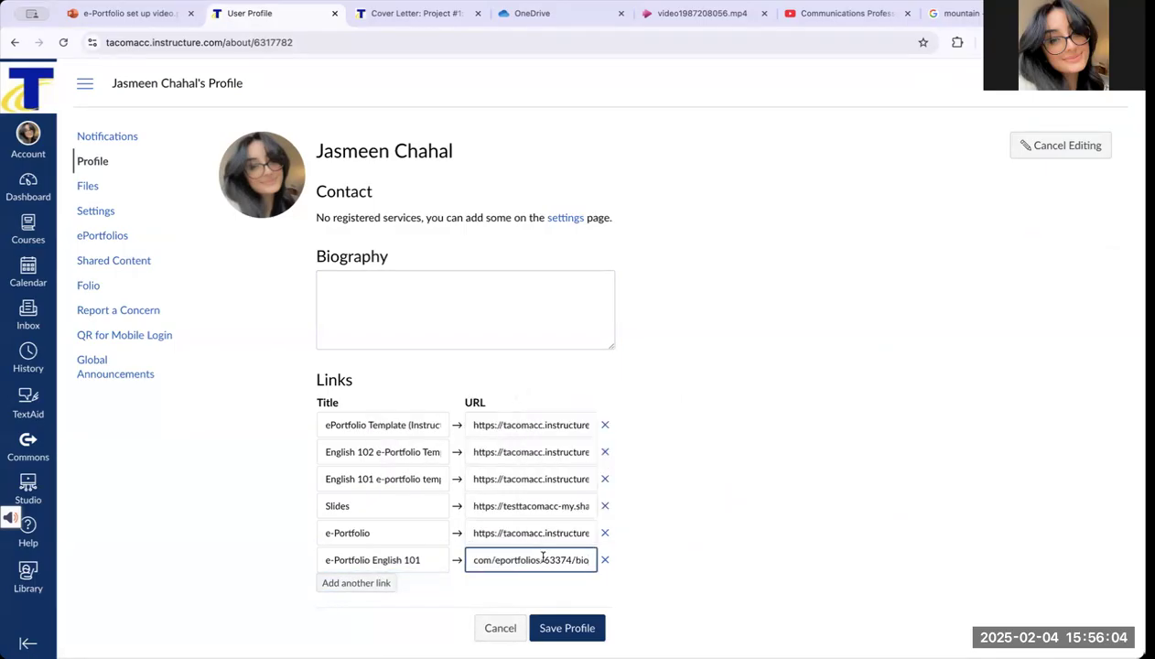
{"action": "left_click", "coordinate": [569, 629]}
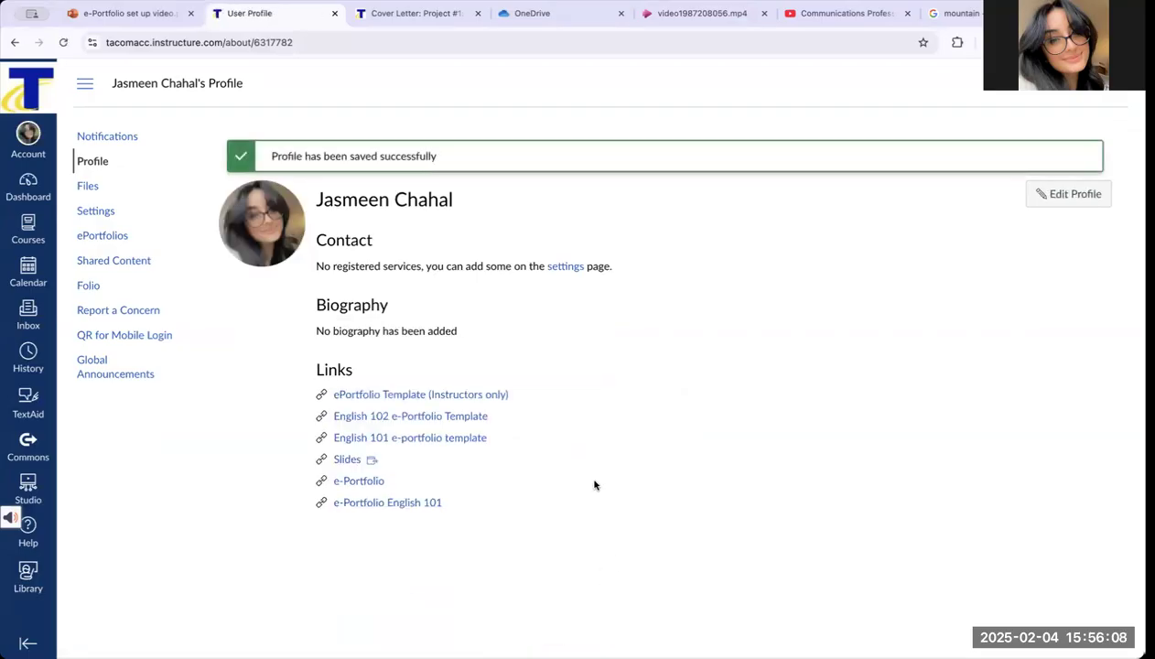
{"action": "left_click", "coordinate": [30, 189]}
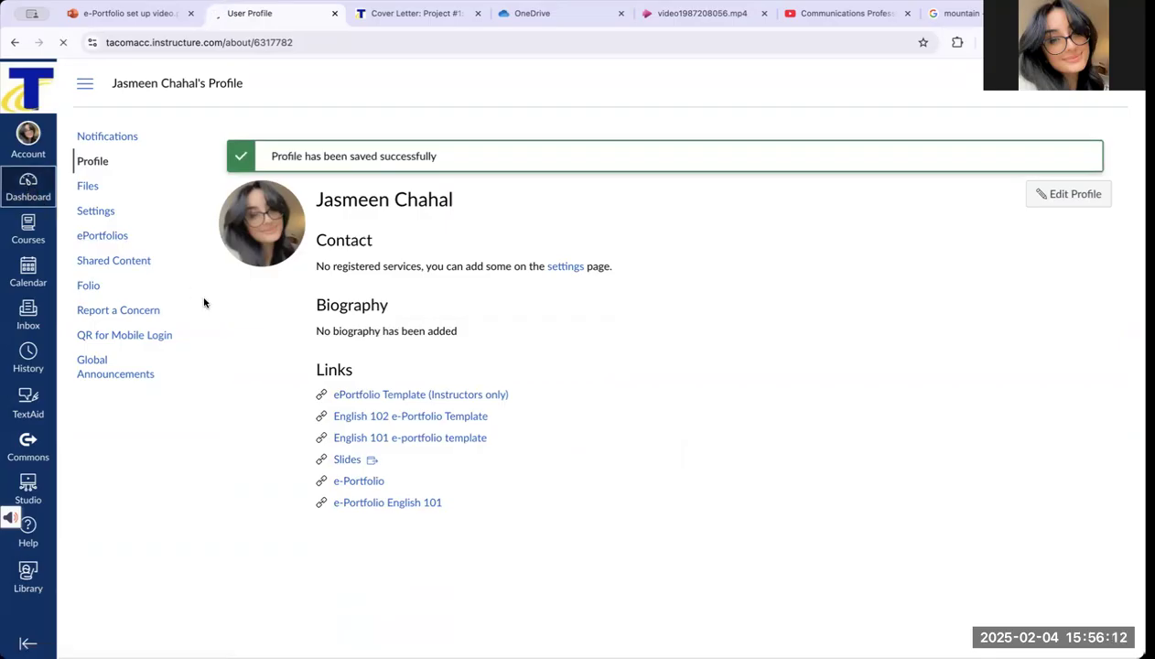
Step: Open your own profile from the Eng 102 course People list to check the new link
{"action": "scroll", "coordinate": [361, 420], "scroll_direction": "down", "scroll_amount": 3}
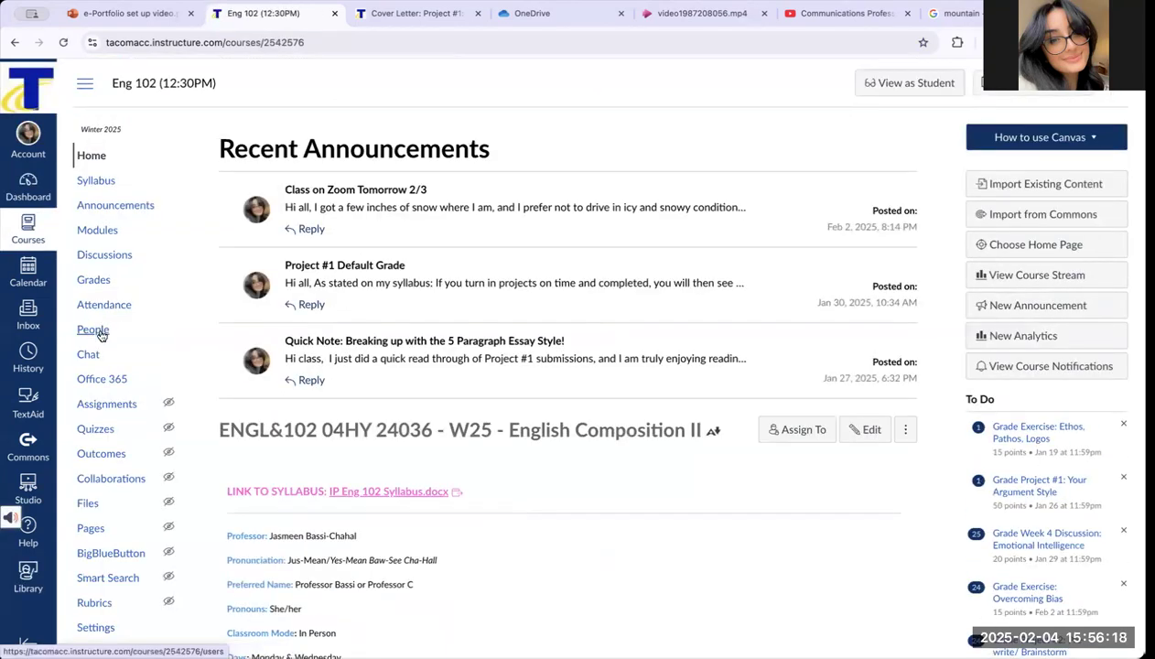
{"action": "left_click", "coordinate": [95, 335]}
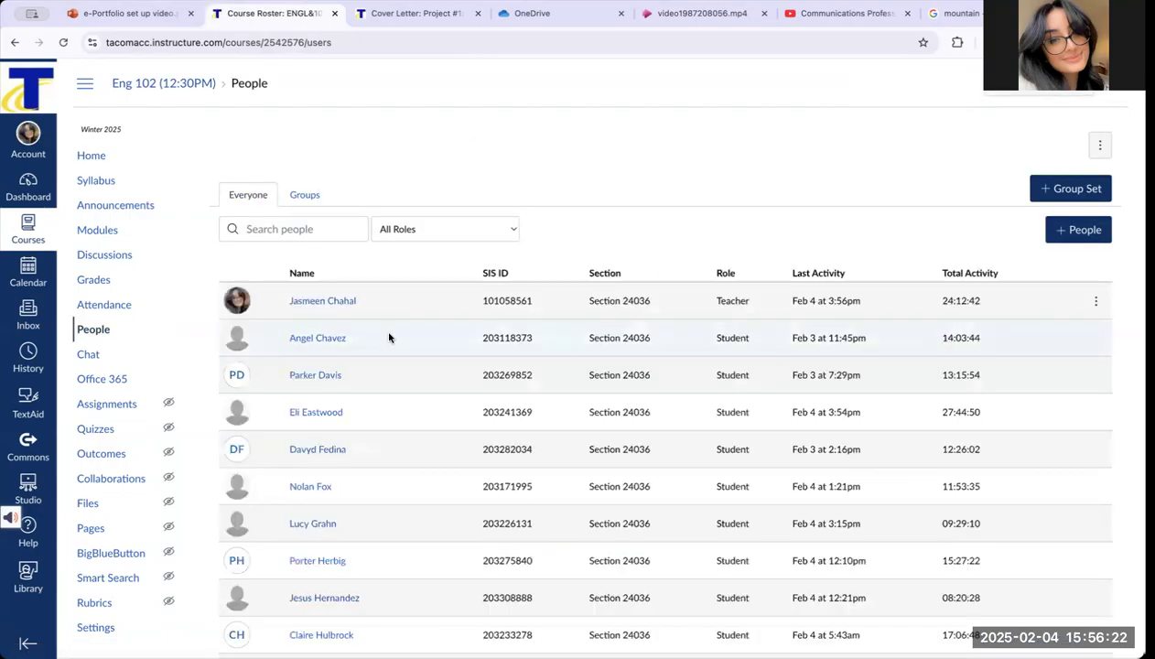
{"action": "left_click", "coordinate": [323, 301]}
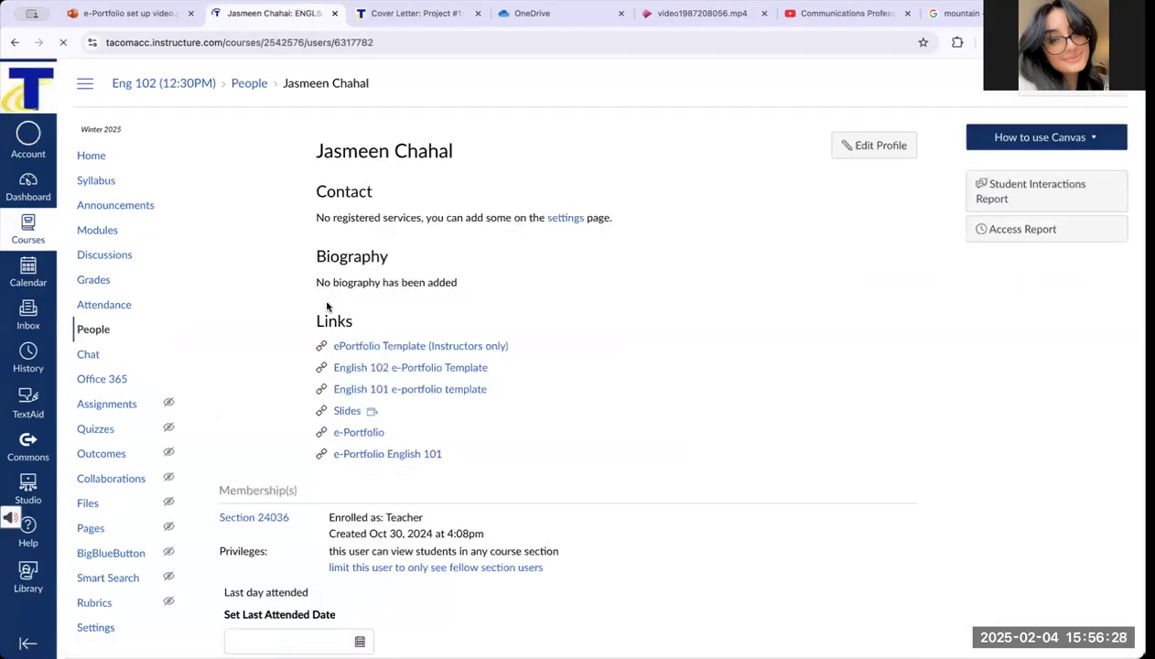
{"action": "scroll", "coordinate": [580, 387], "scroll_direction": "down", "scroll_amount": 1}
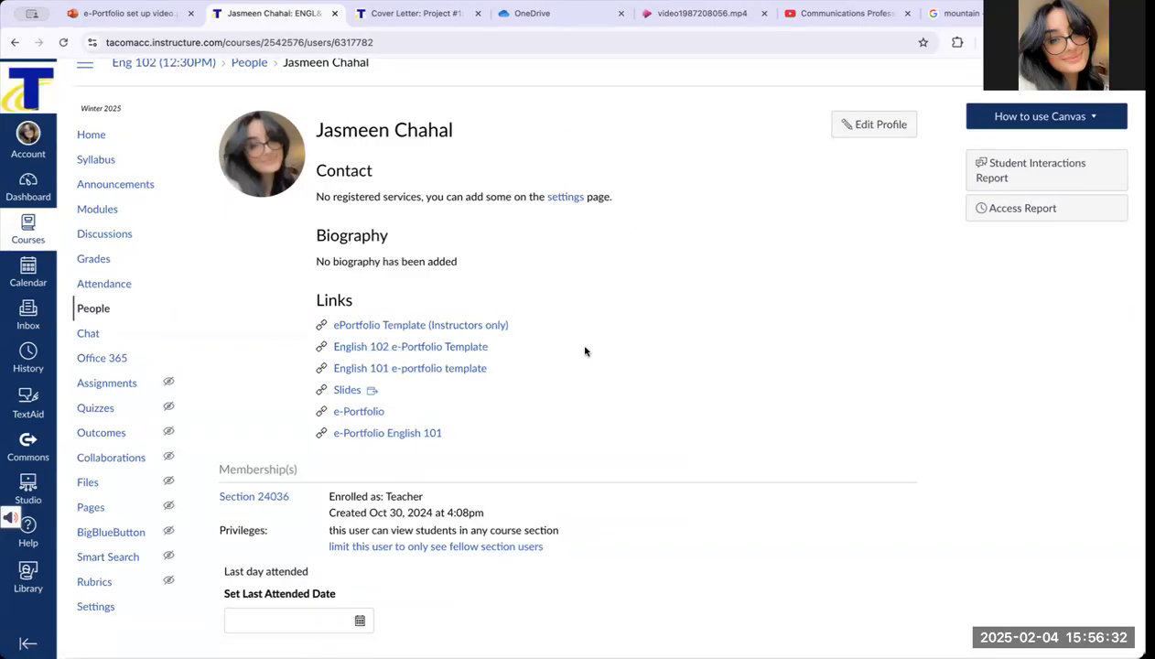
{"action": "scroll", "coordinate": [528, 383], "scroll_direction": "up", "scroll_amount": 1}
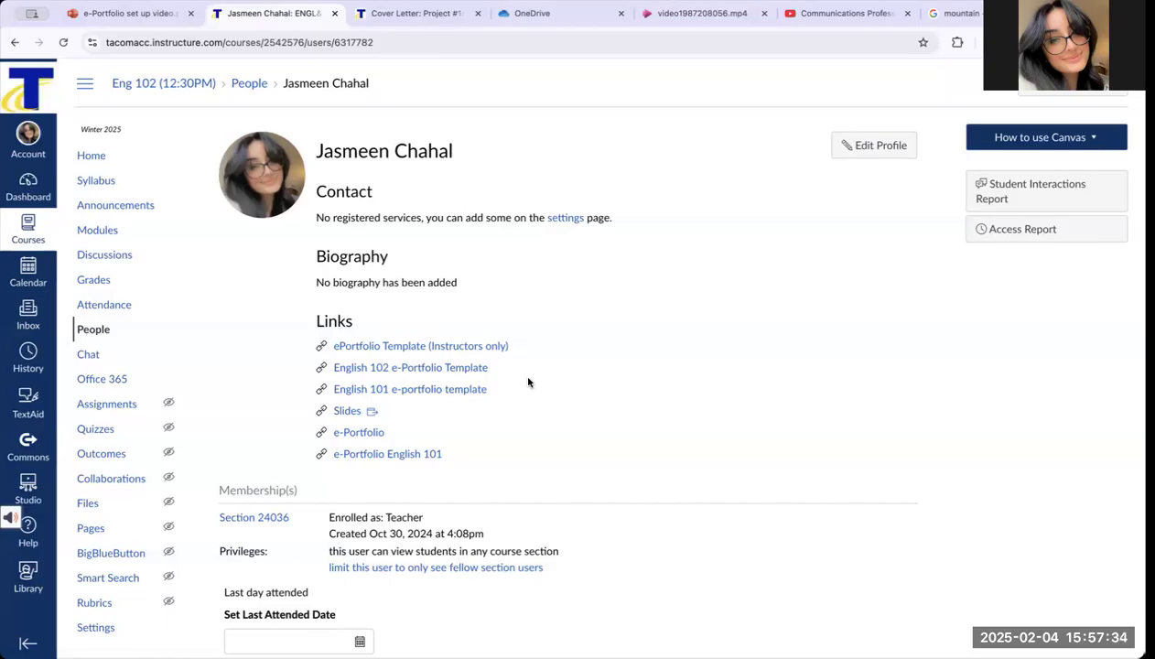
Step: Bring back slide 11 of the e-Portfolio set up deck and briefly select its contact e-mail line
{"action": "left_click", "coordinate": [151, 18]}
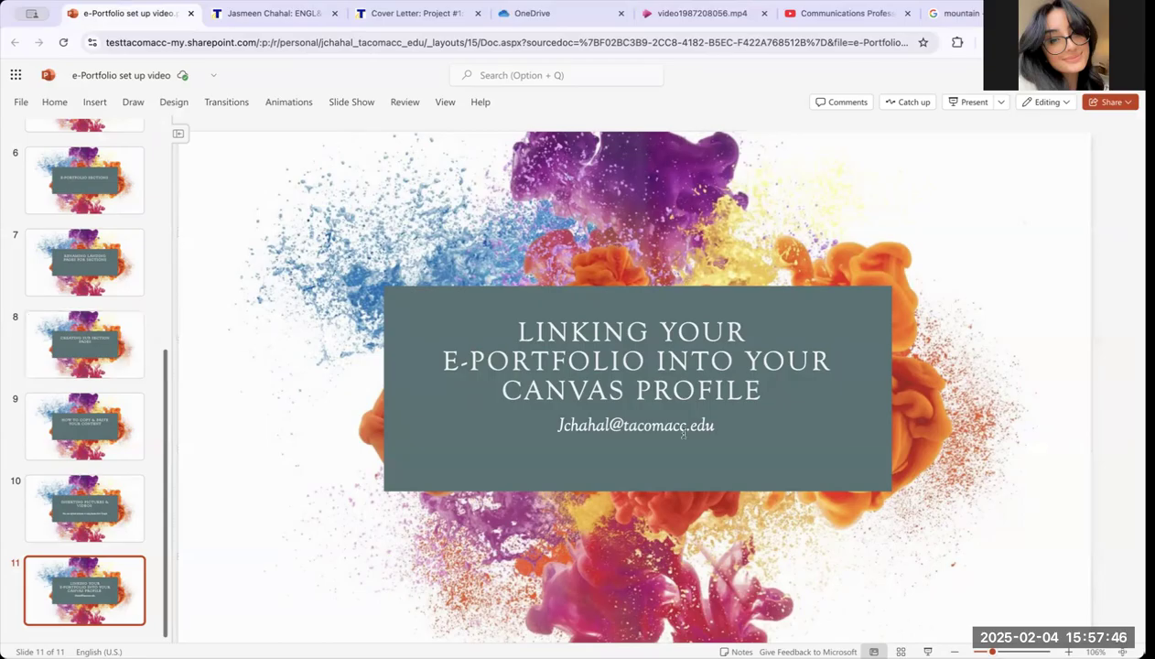
{"action": "left_click_drag", "start_coordinate": [718, 427], "coordinate": [545, 428]}
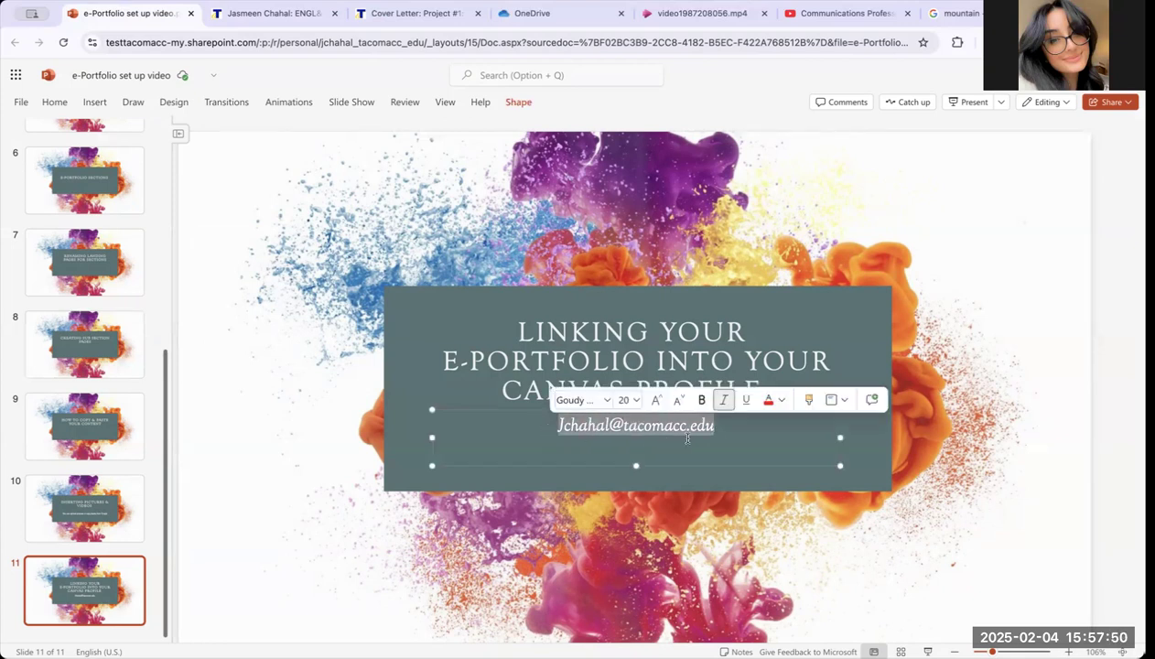
{"action": "left_click", "coordinate": [735, 439]}
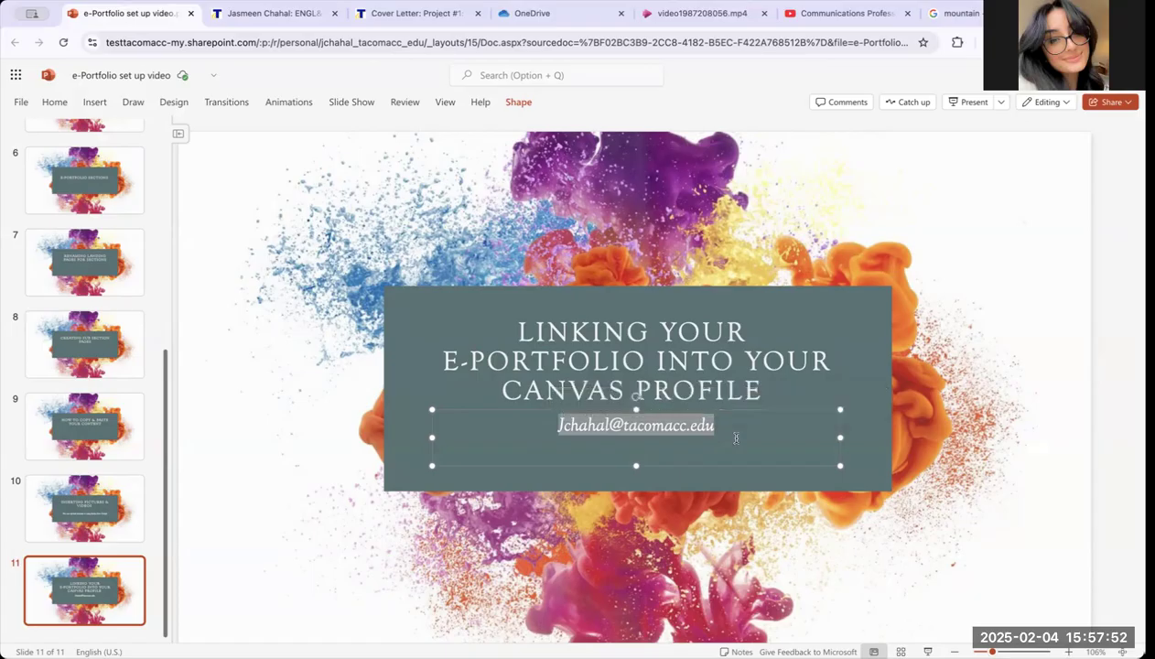